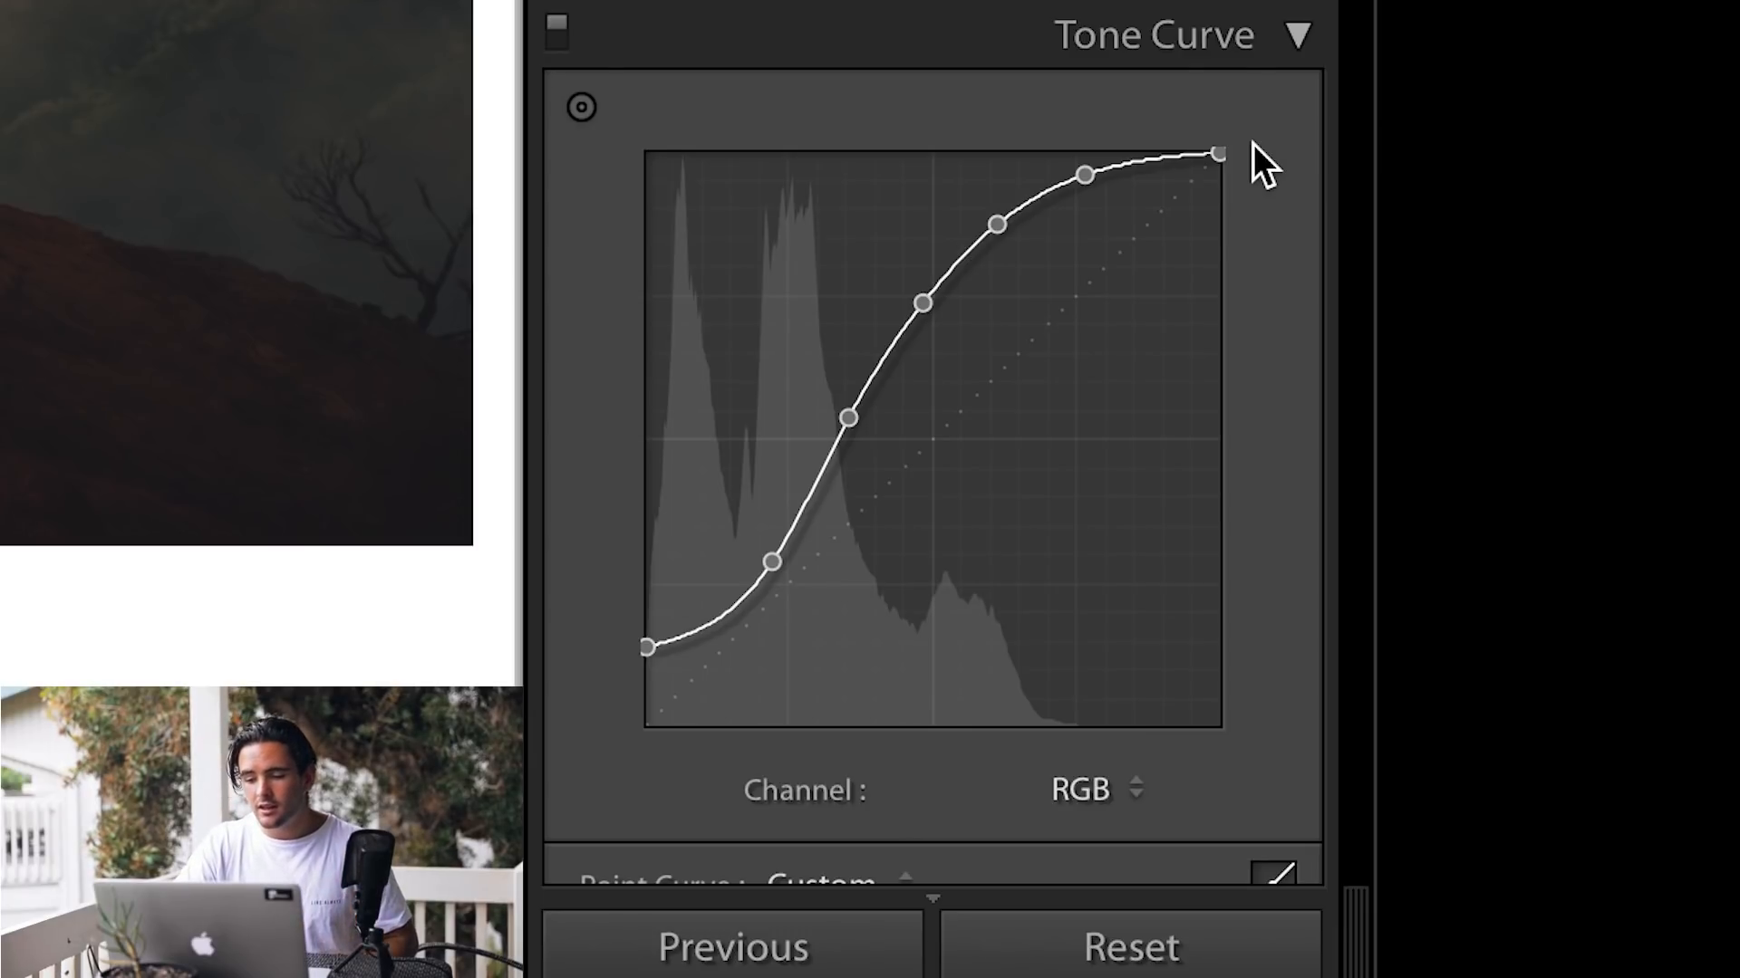
Step: Examine the existing tone curve in the RGB, Red, Green and Blue channels
click(1112, 793)
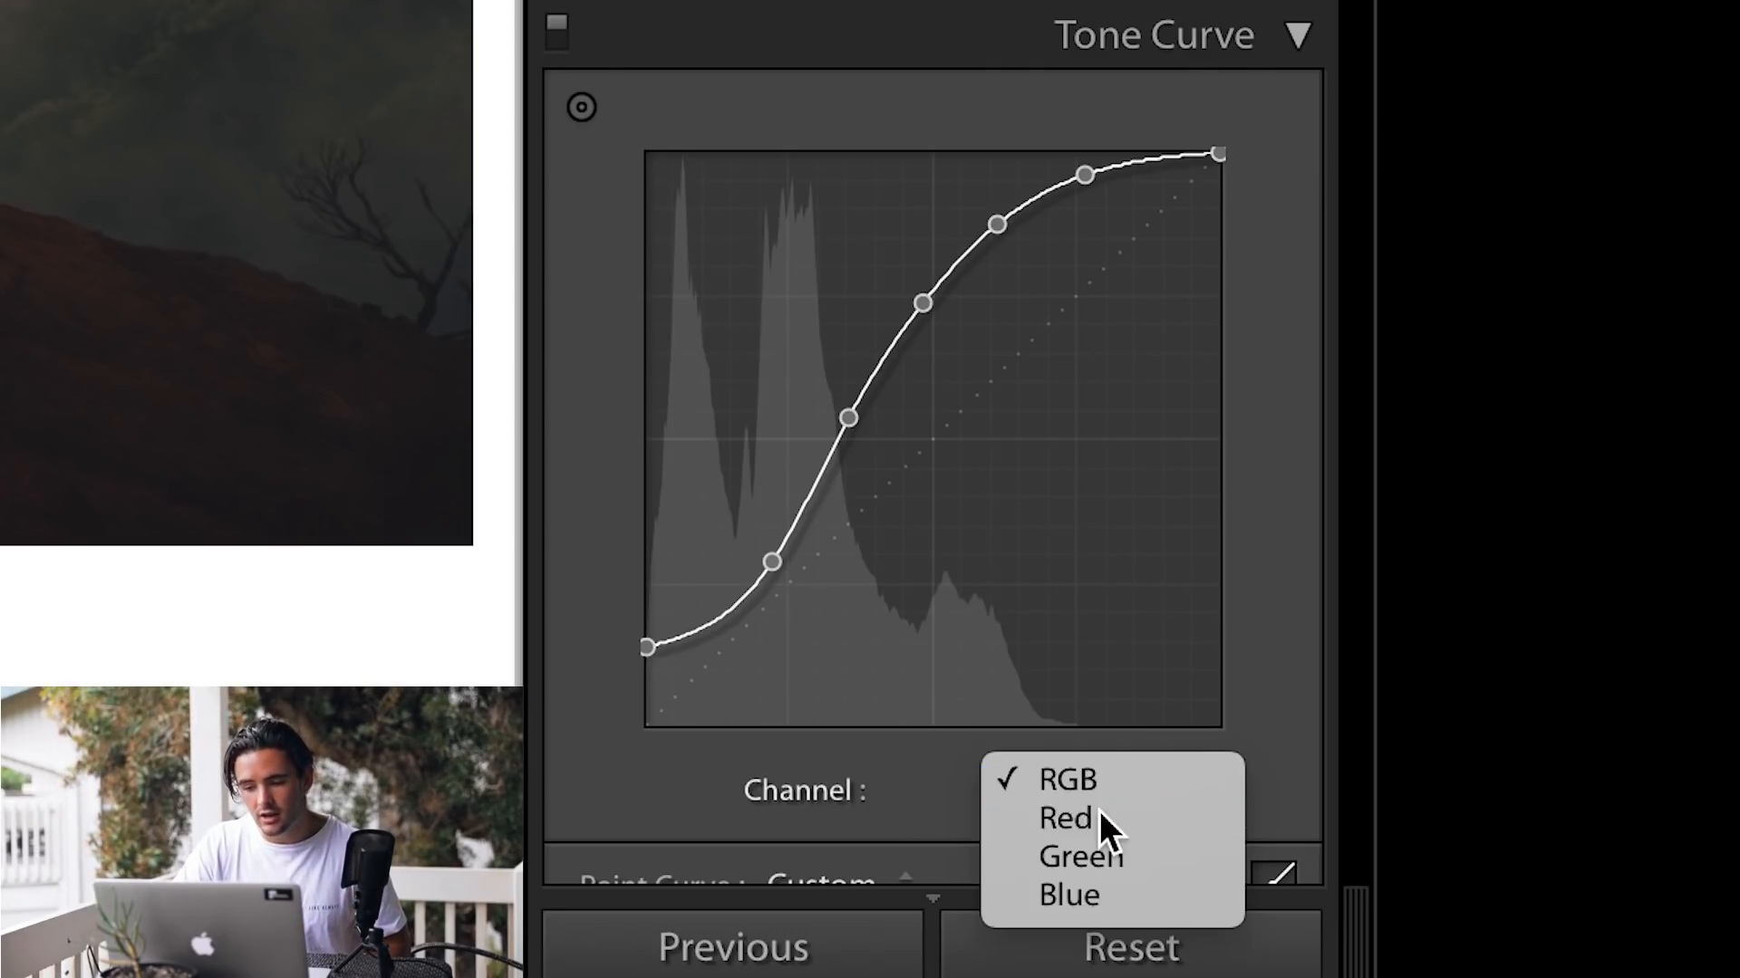
click(1104, 820)
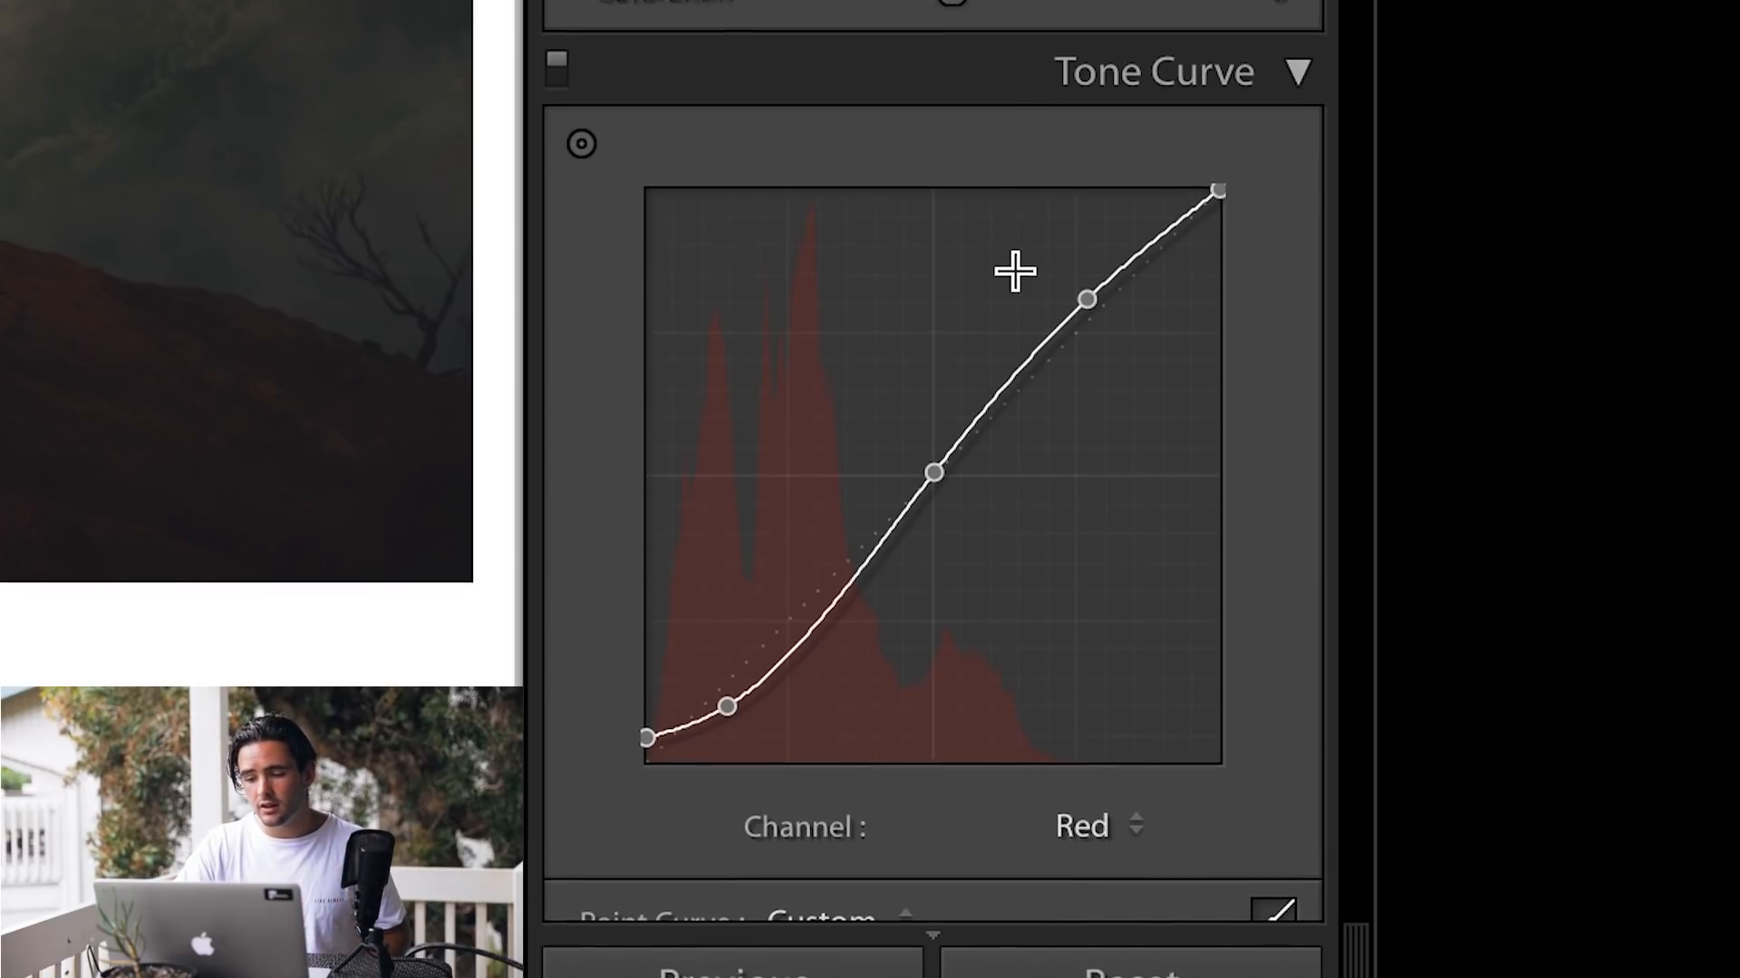
click(1137, 785)
click(1123, 837)
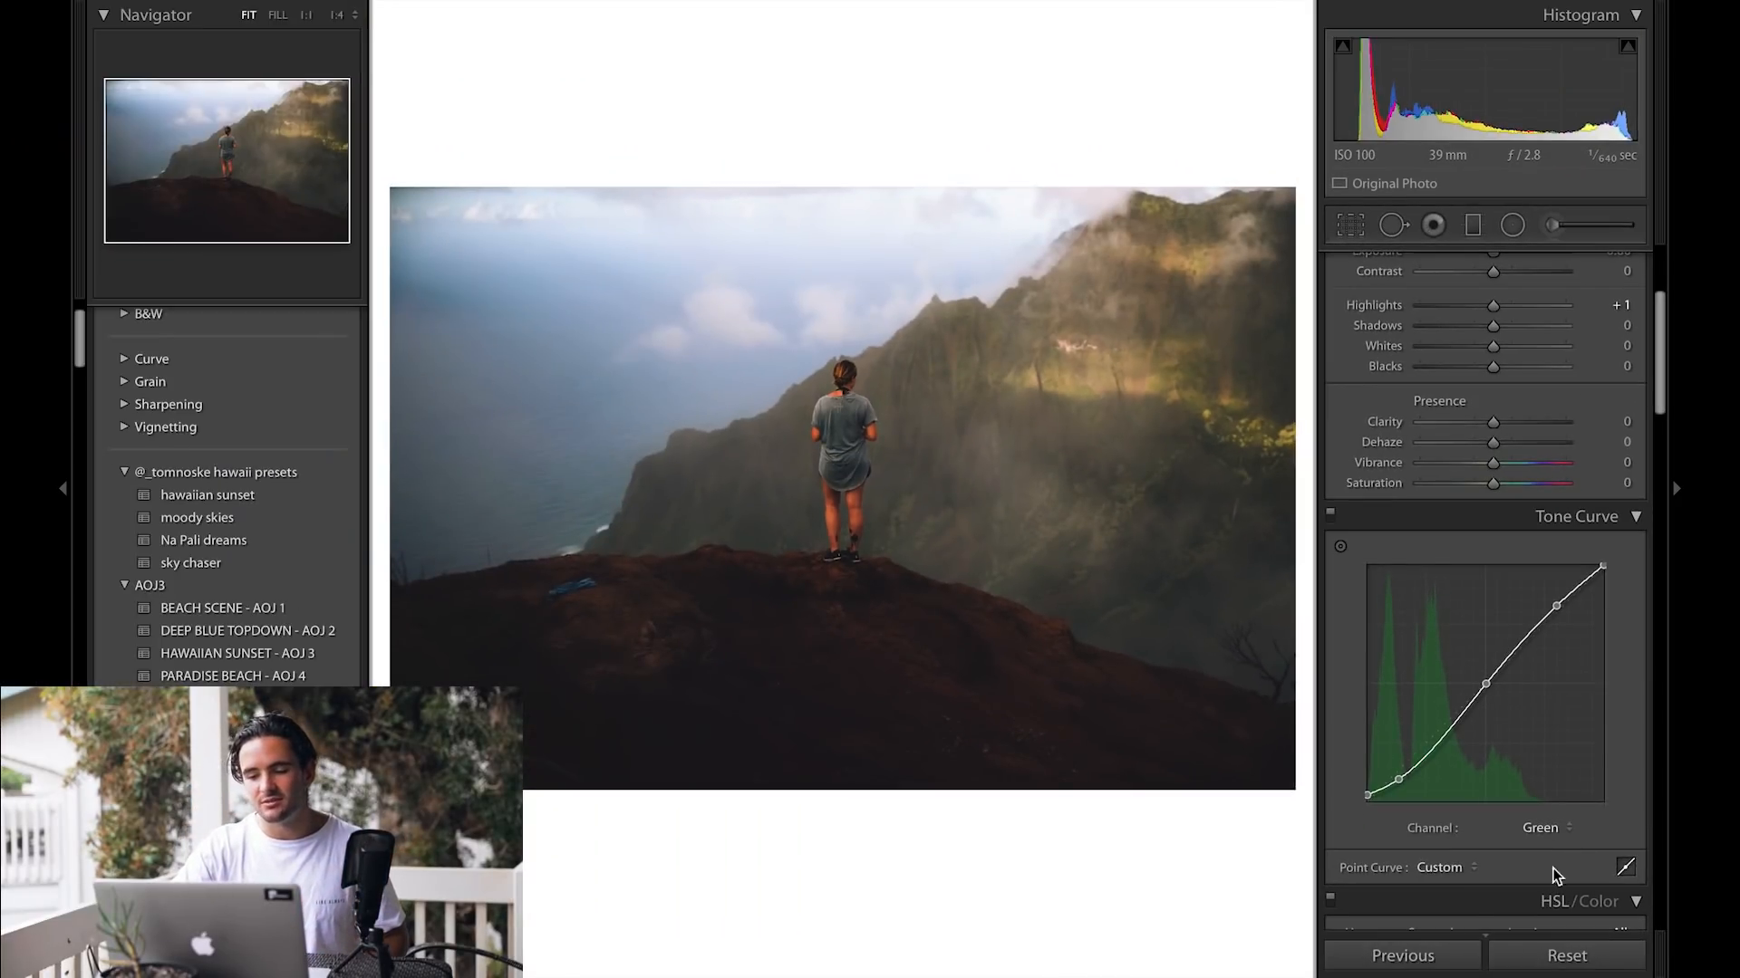
click(1557, 825)
click(1555, 840)
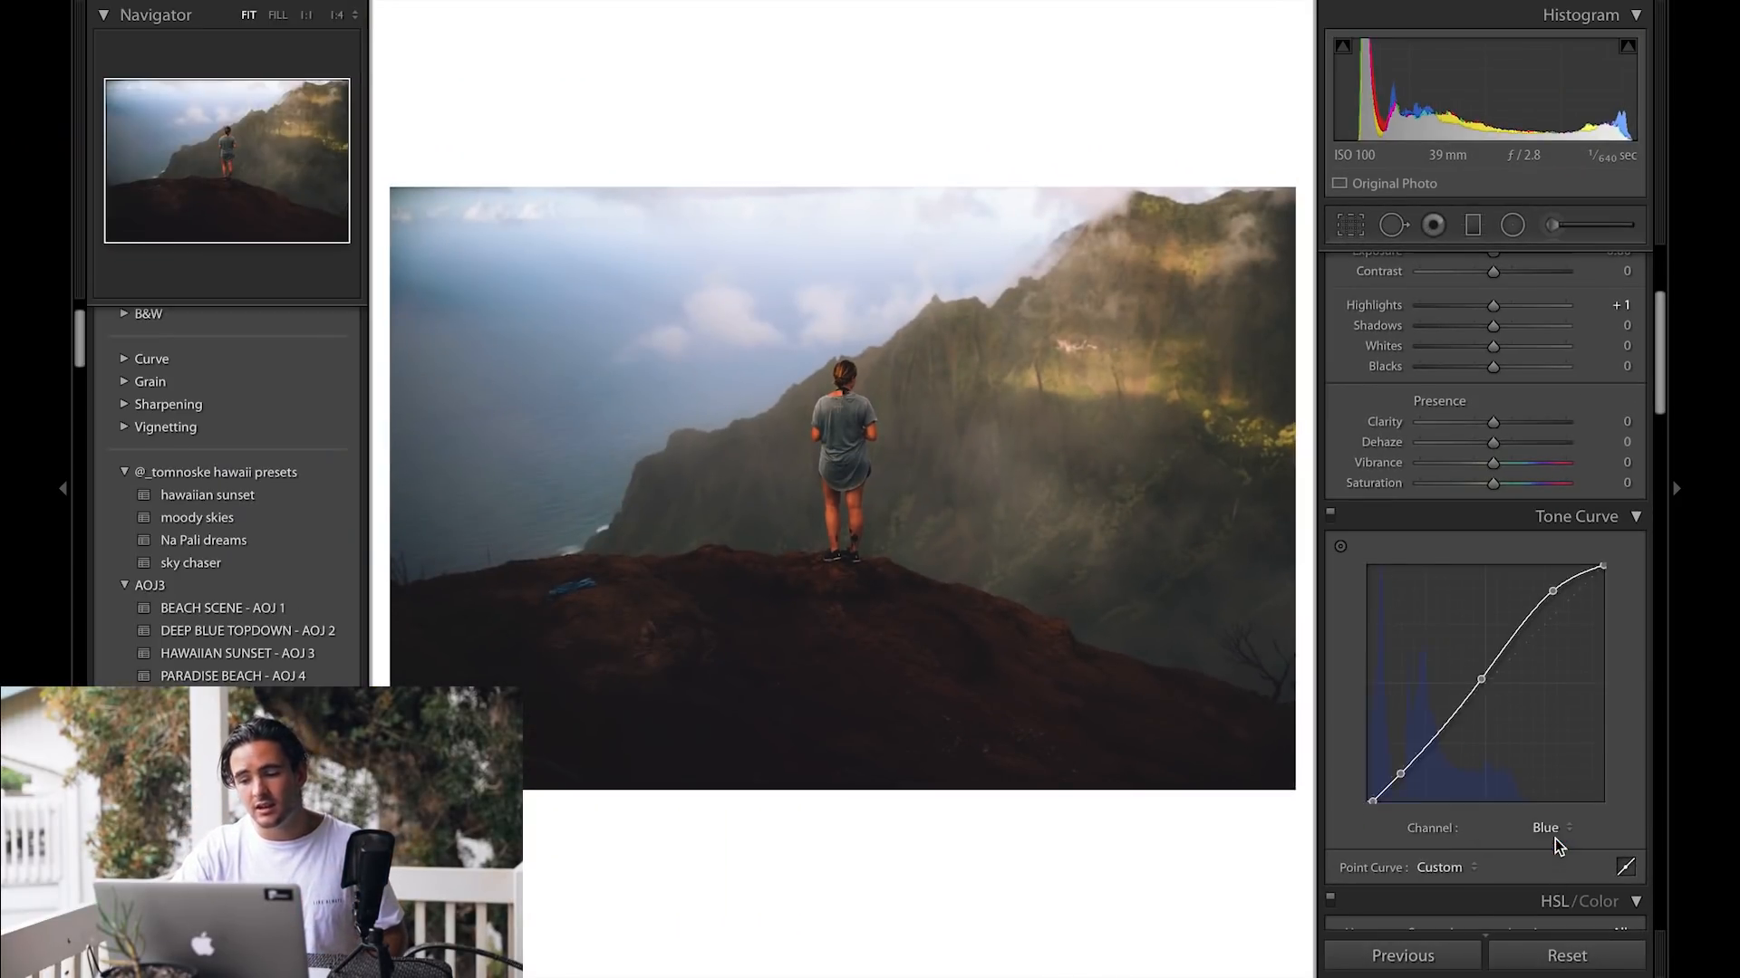
click(1556, 834)
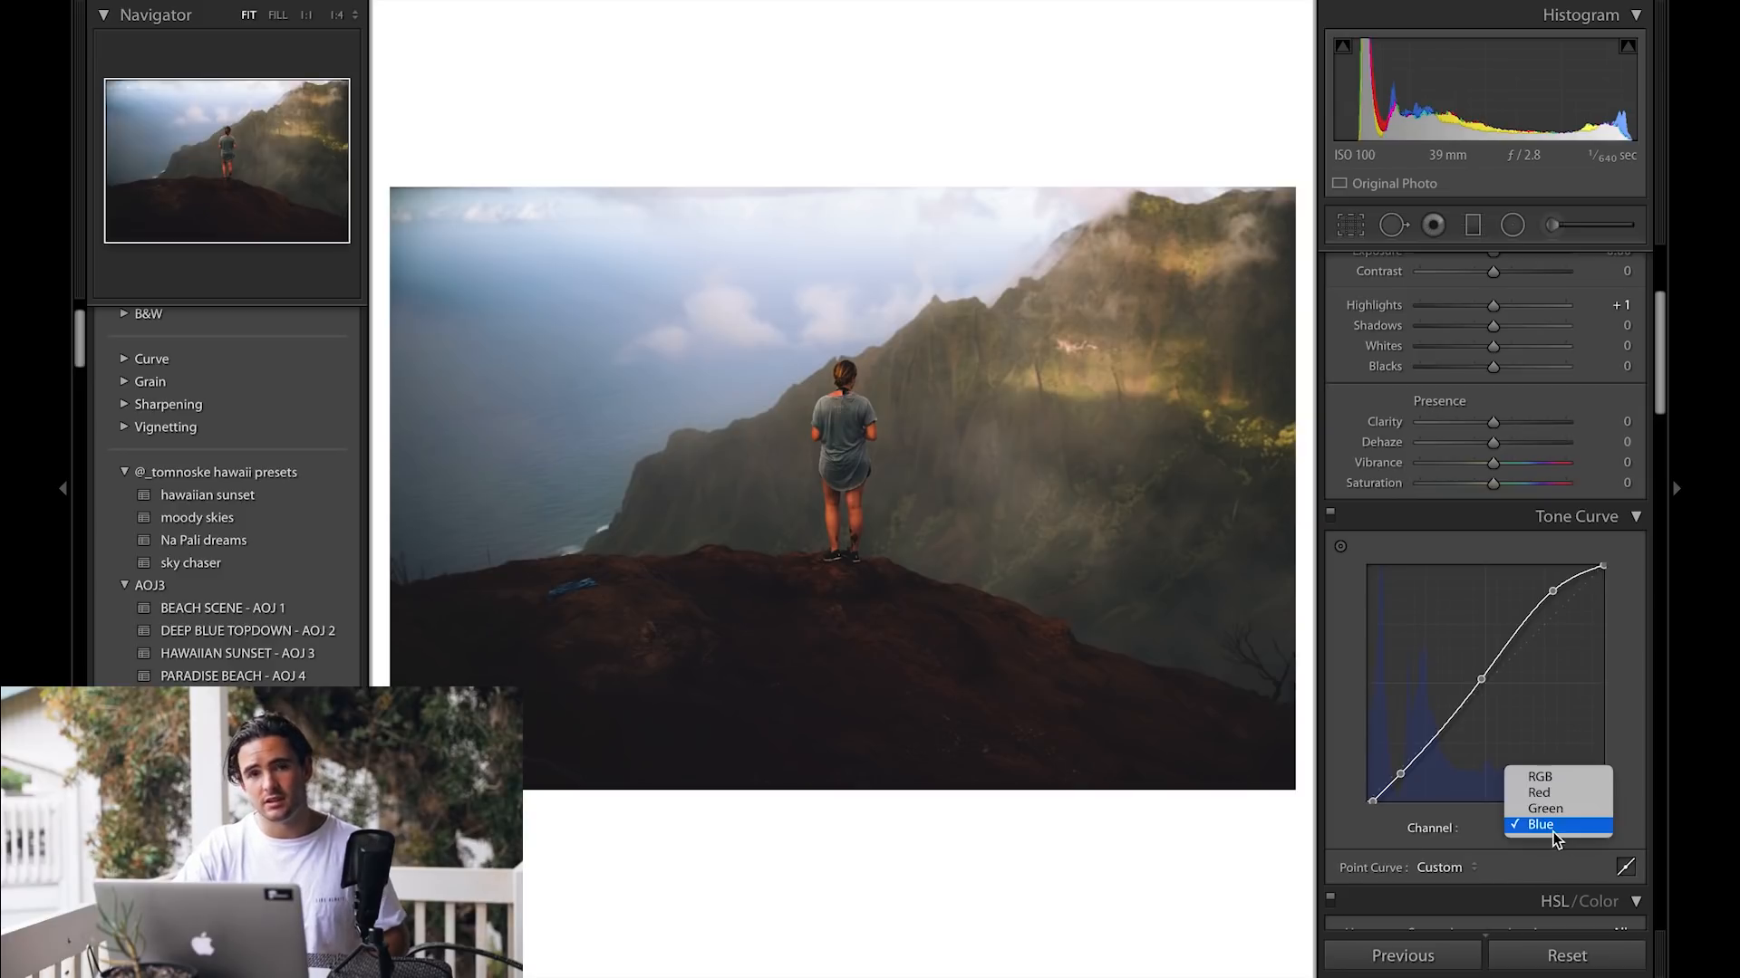
click(1553, 783)
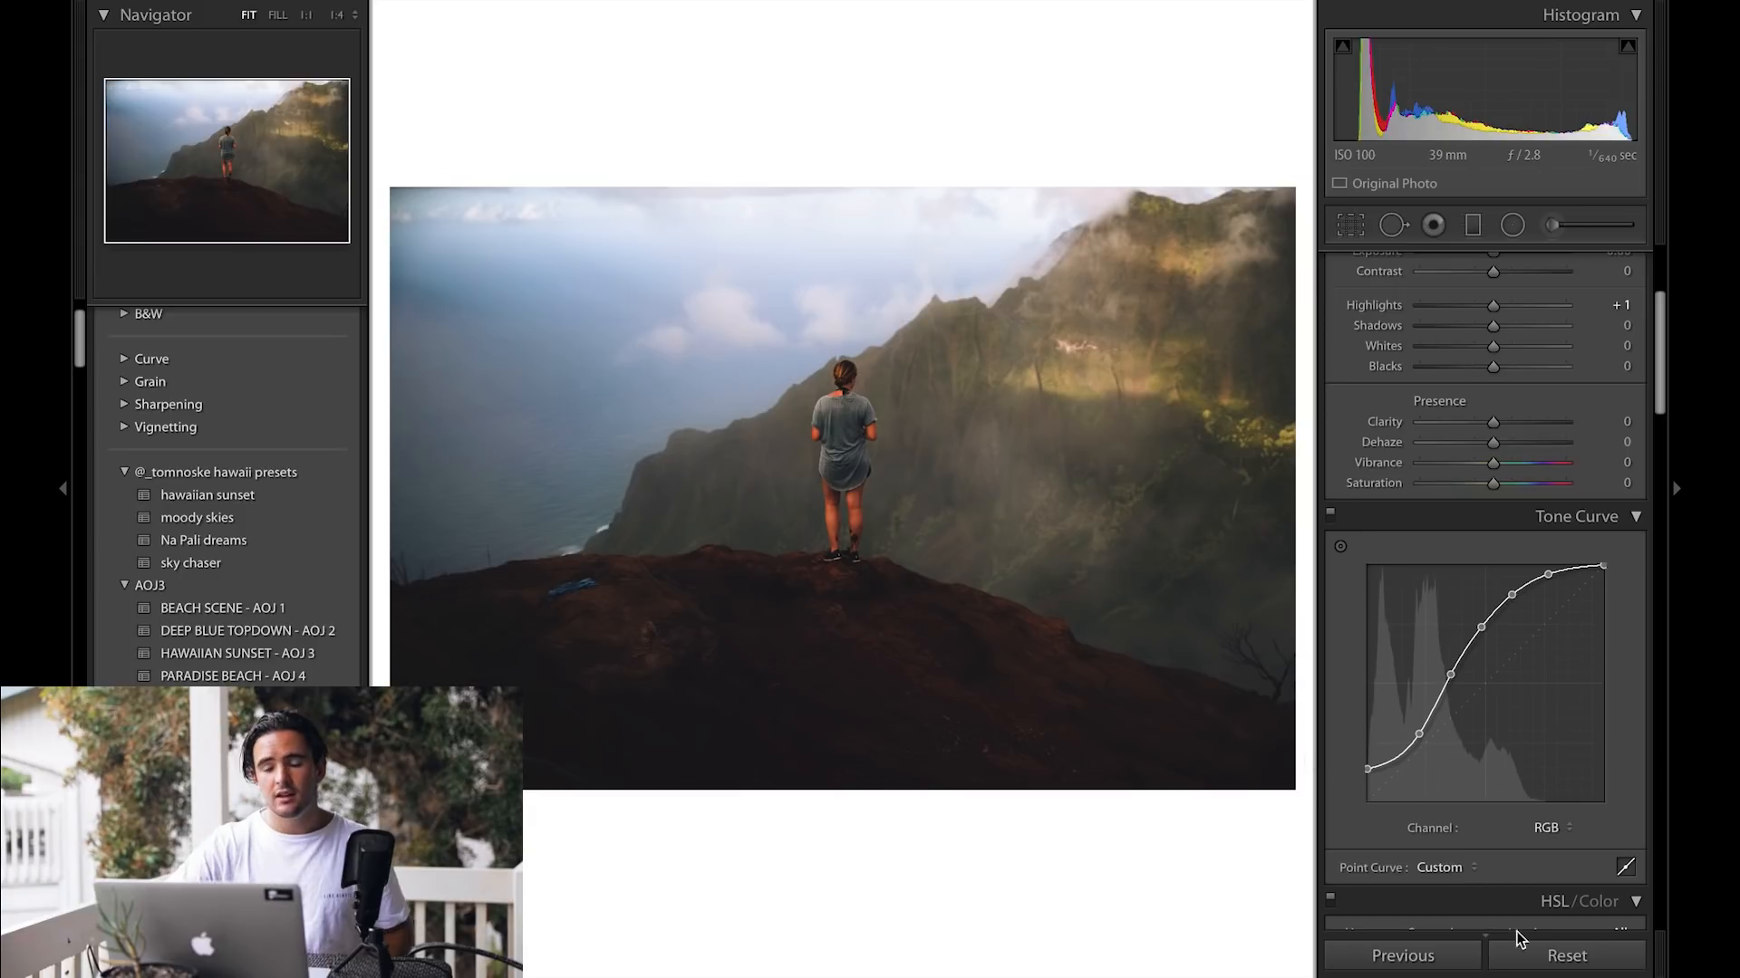
Step: Reset all of the photo's develop settings
click(1567, 955)
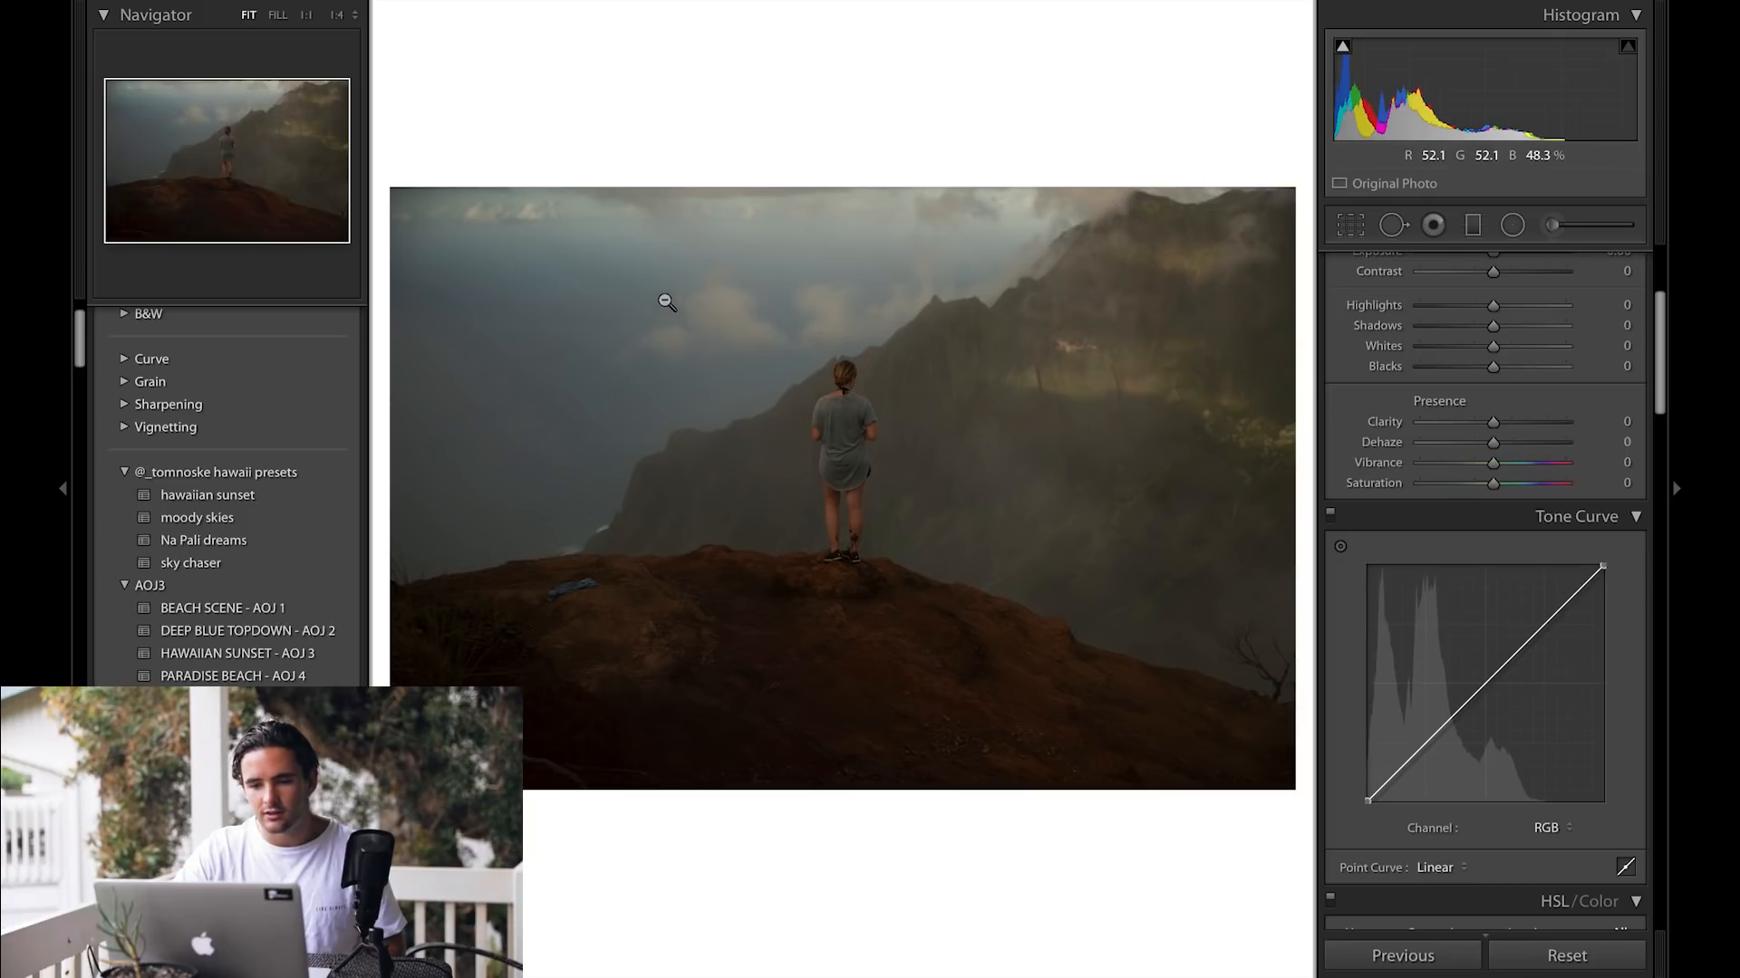
click(1007, 254)
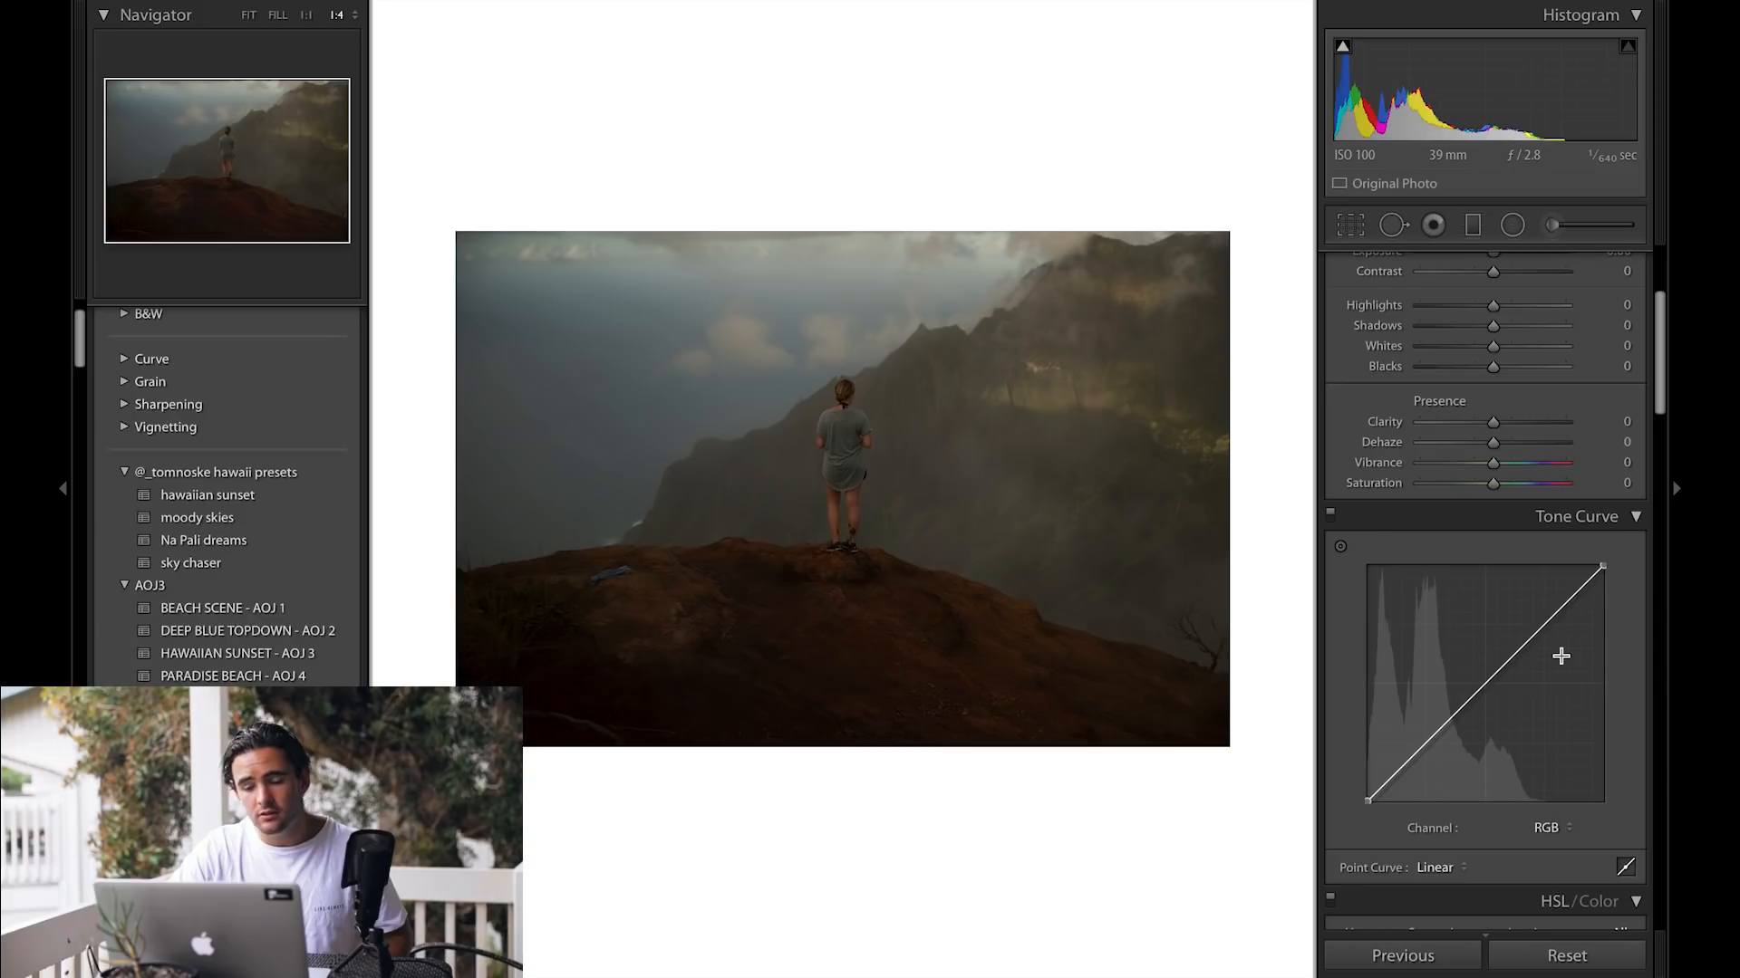
Step: Add midtone, highlight and shadow points to the RGB tone curve to form an S-curve
drag(1486, 683, 1479, 639)
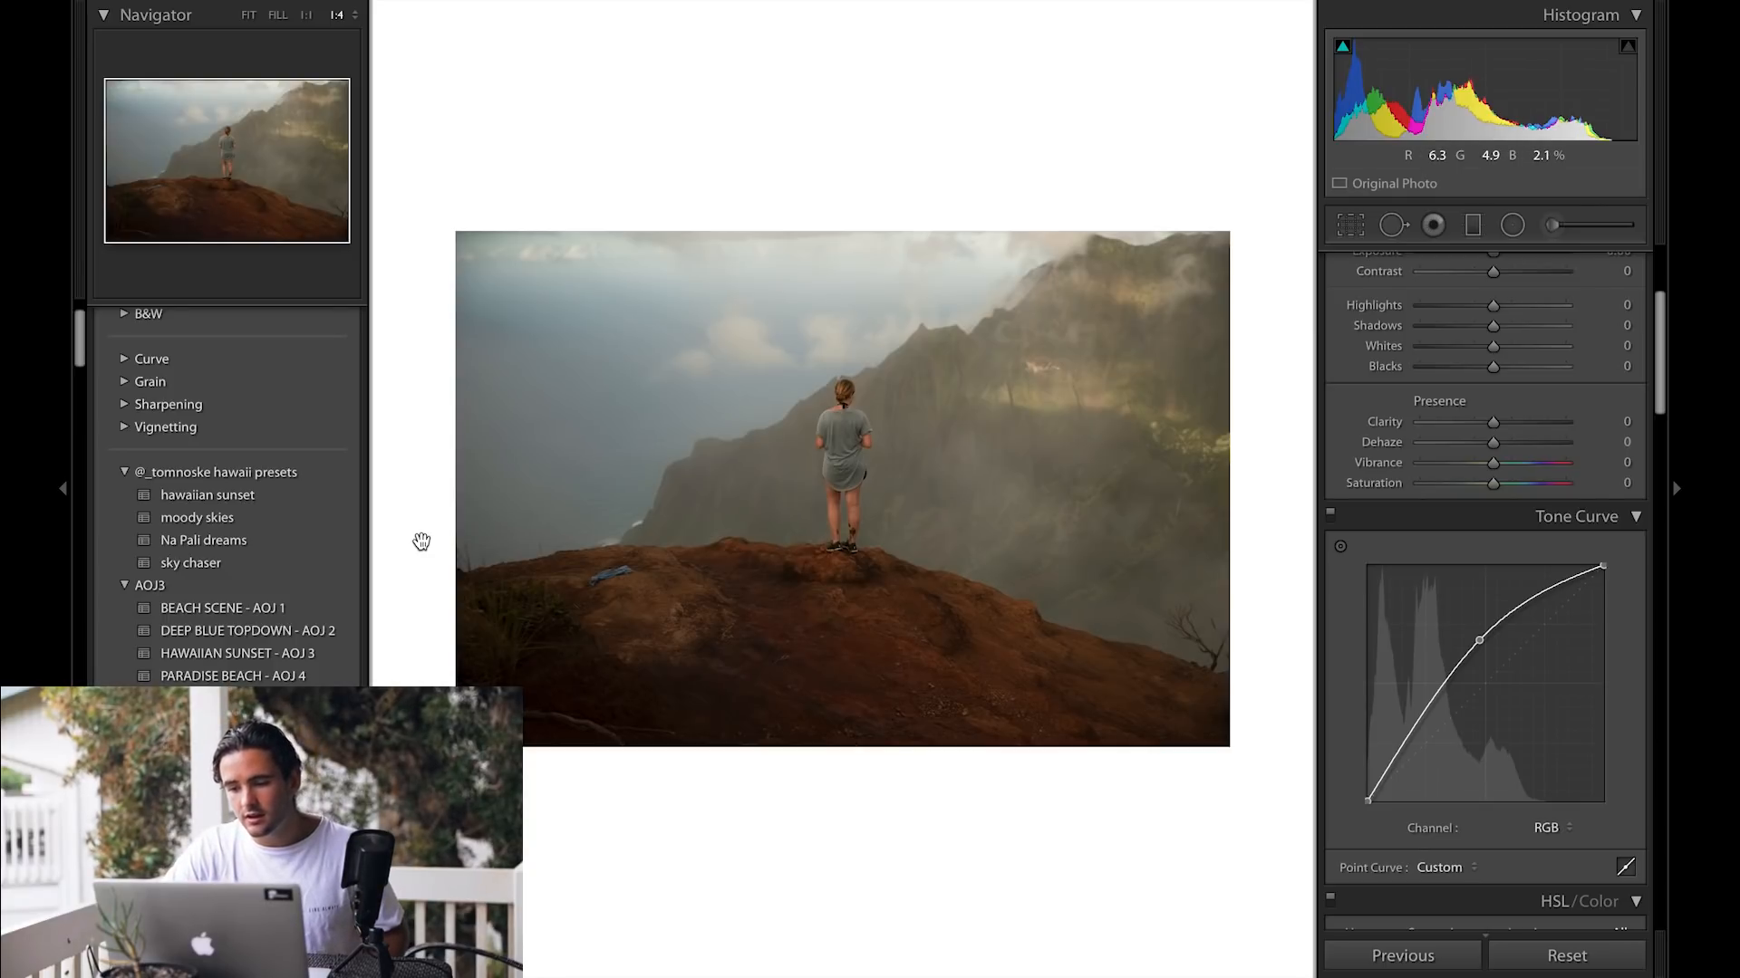
drag(1556, 594, 1543, 578)
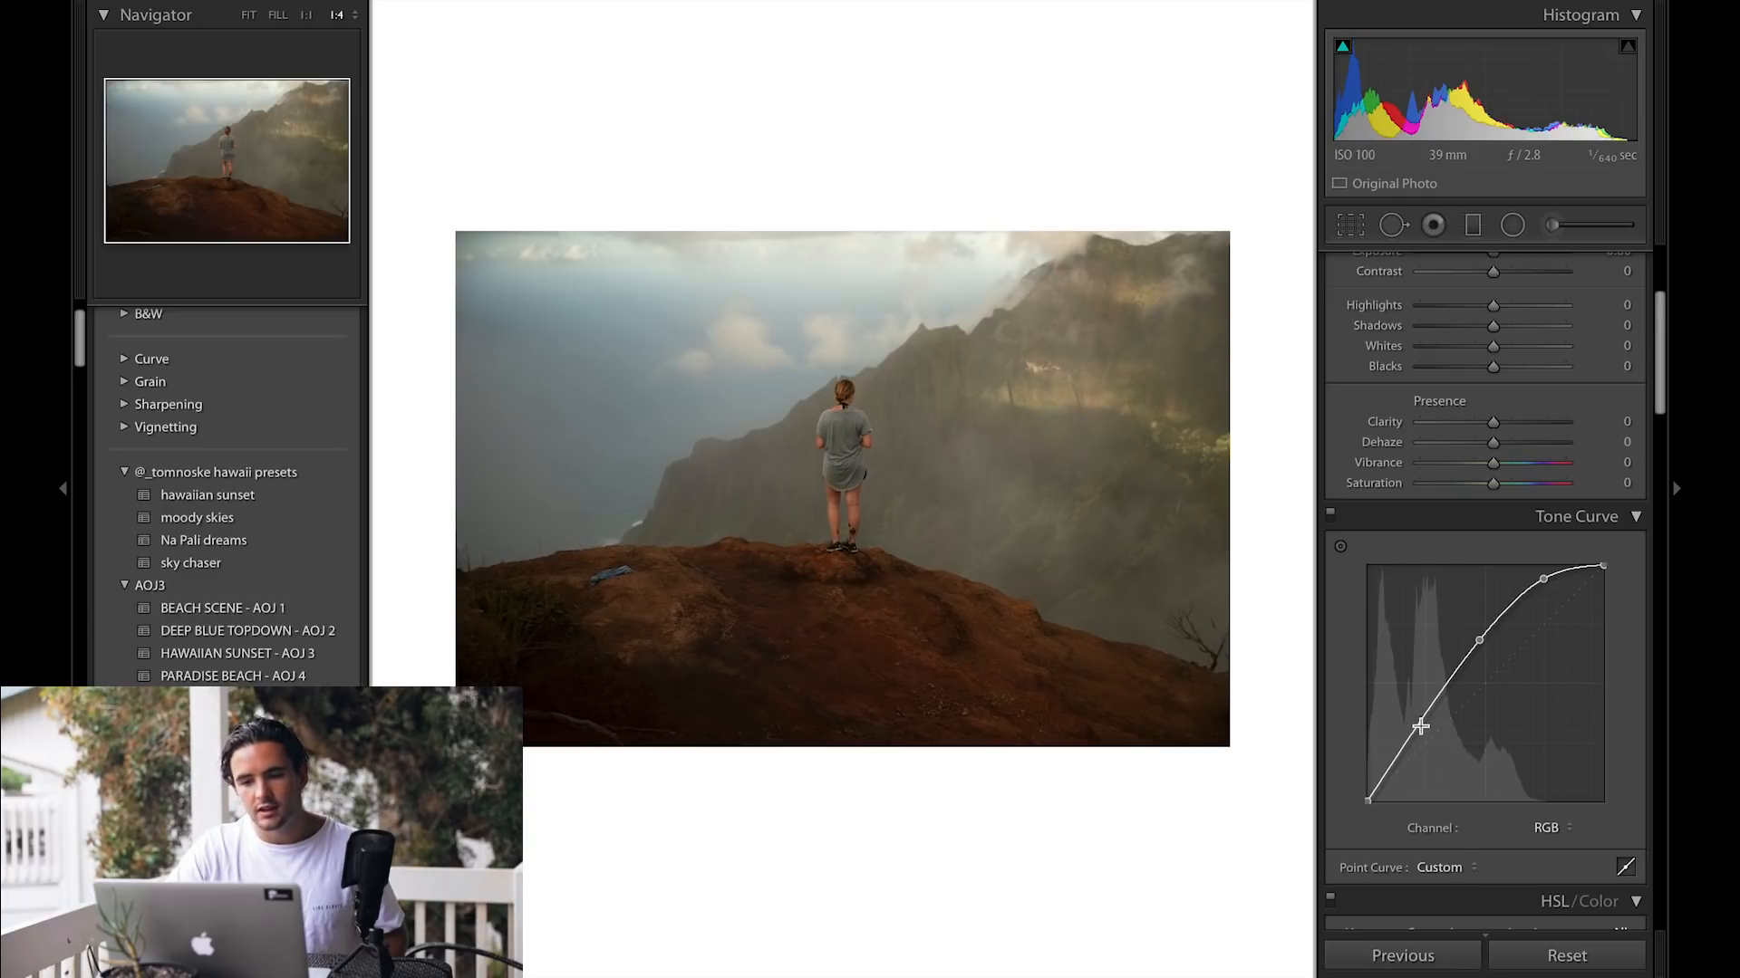
drag(1419, 726, 1422, 733)
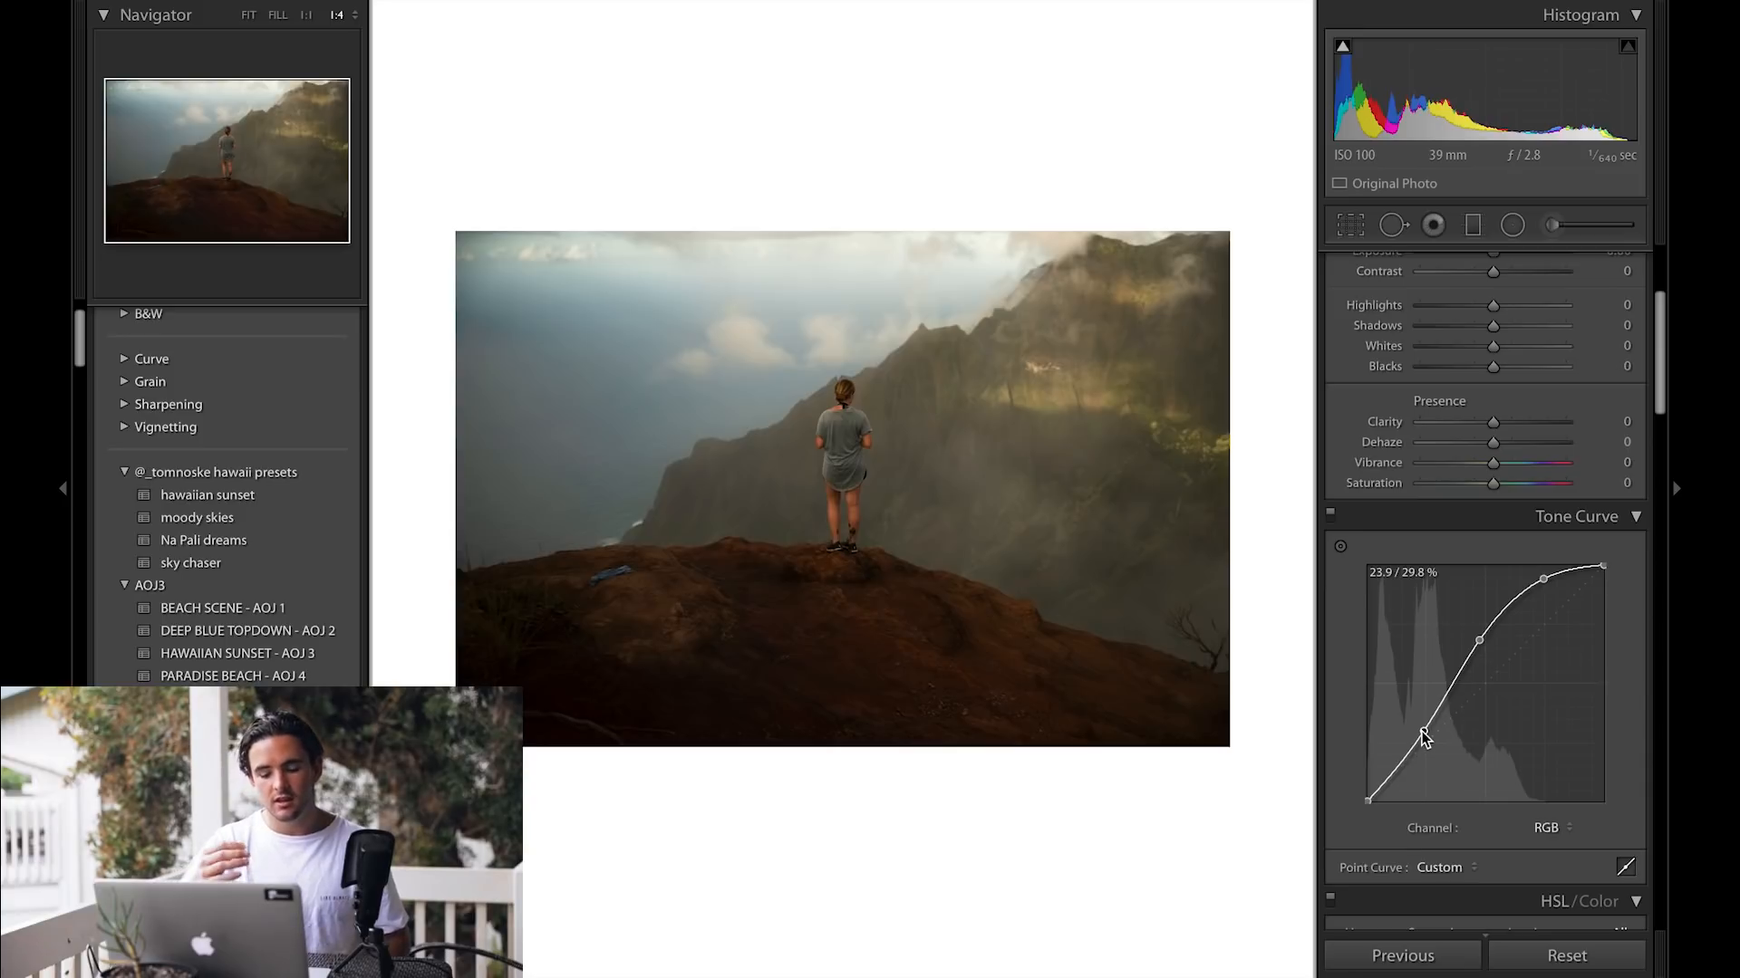
Step: Toggle the before/after view and lift the RGB curve's black point to fade the shadows
key(backslash)
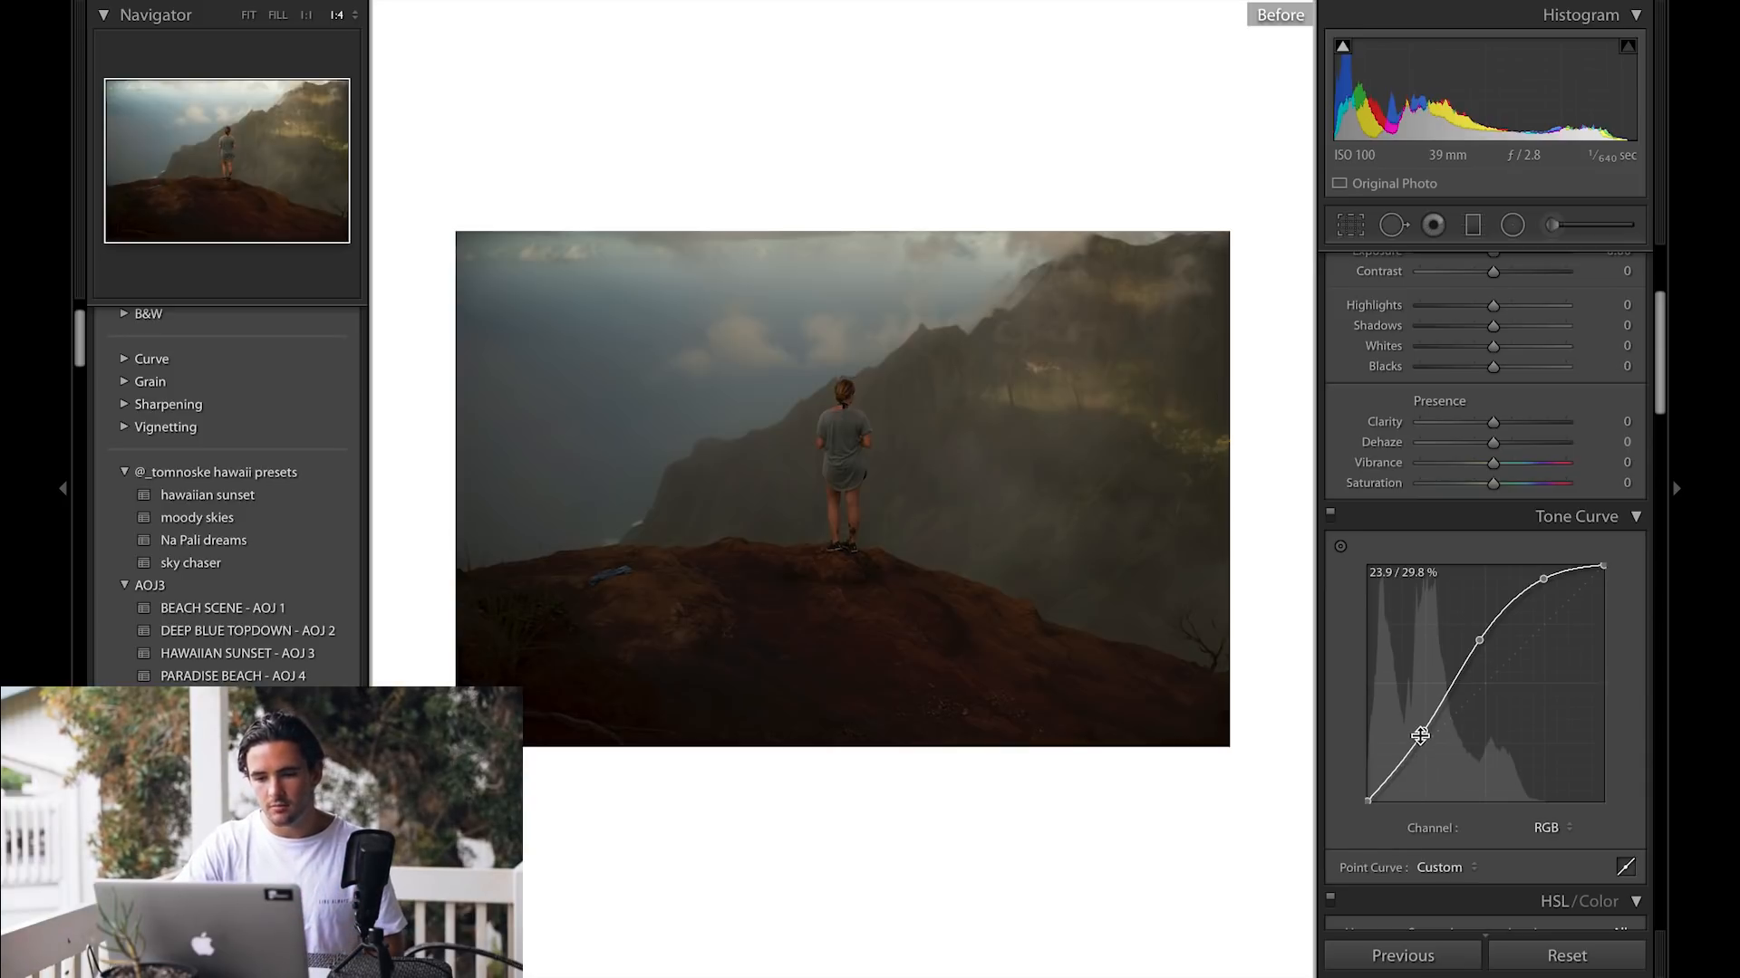
key(backslash)
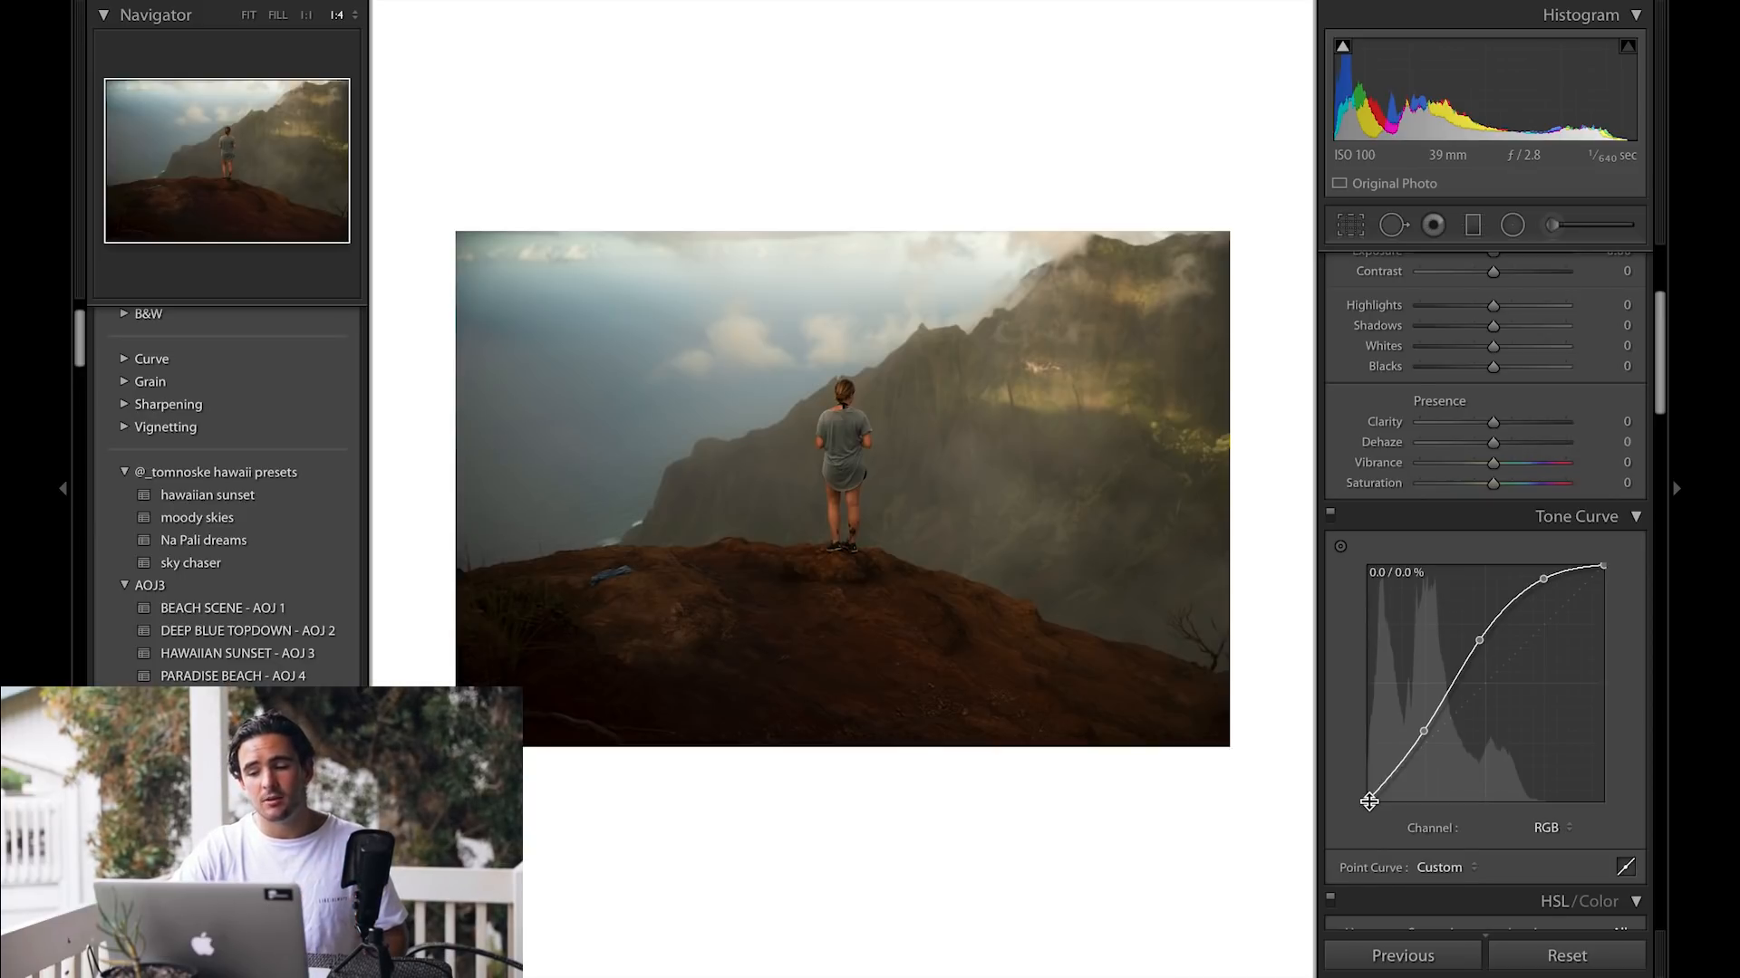
drag(1369, 801, 1350, 771)
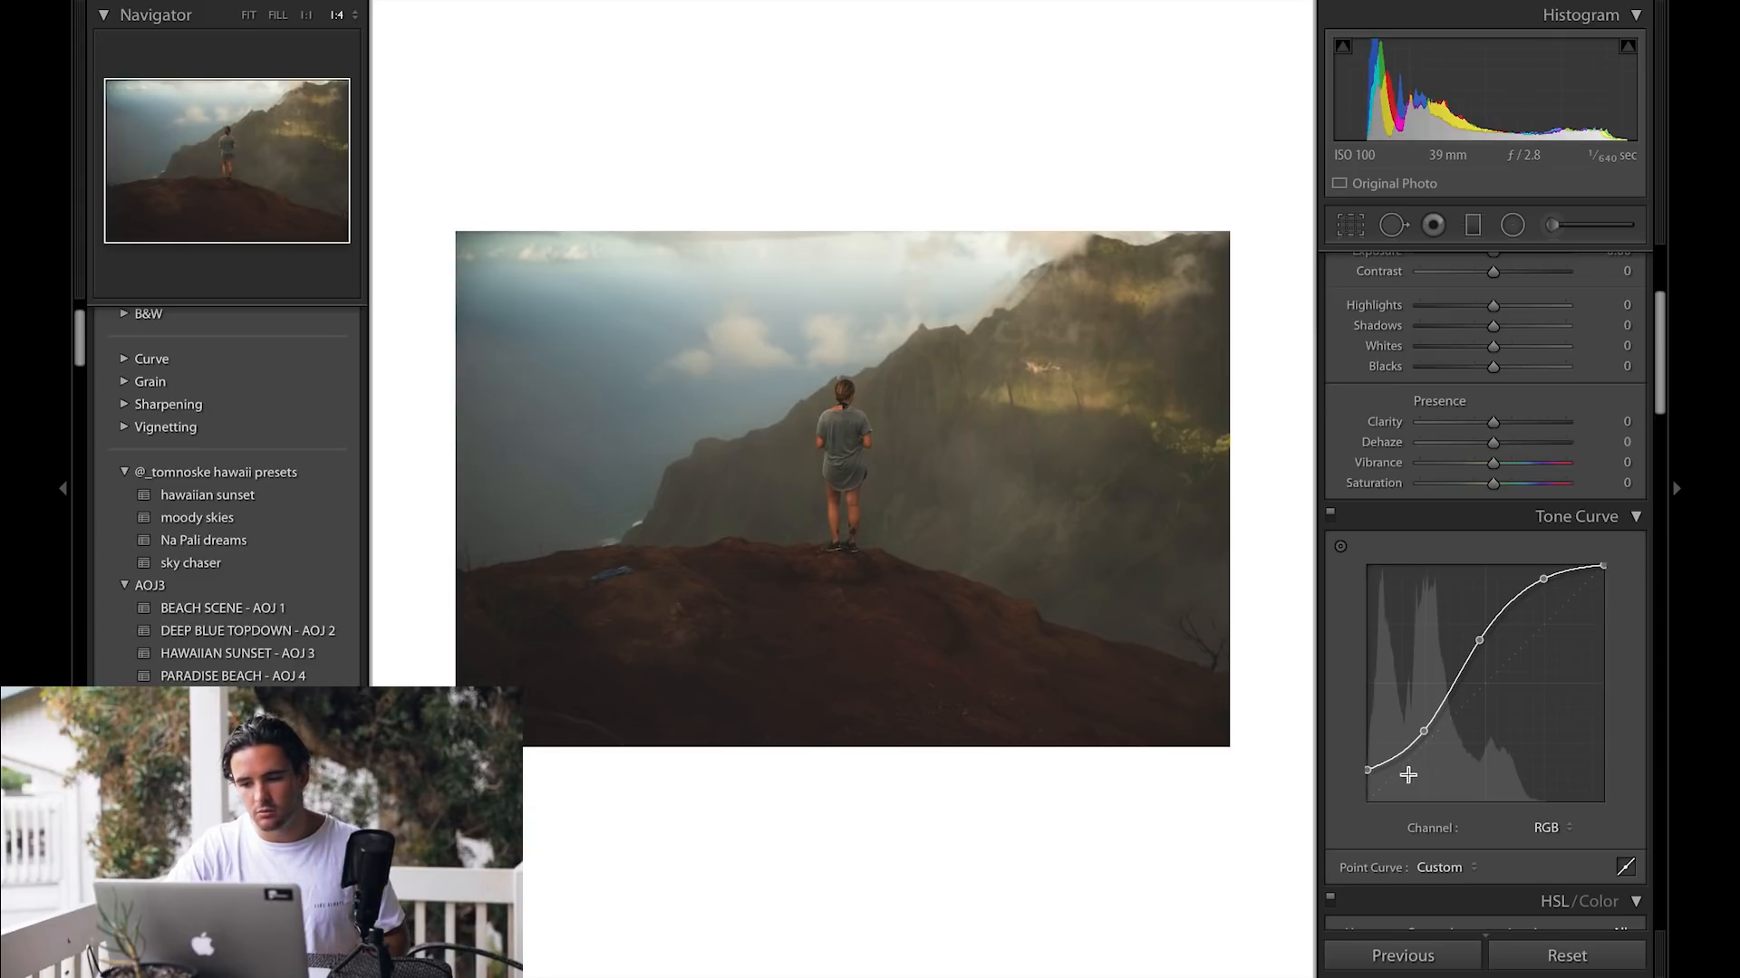
drag(1366, 770, 1361, 773)
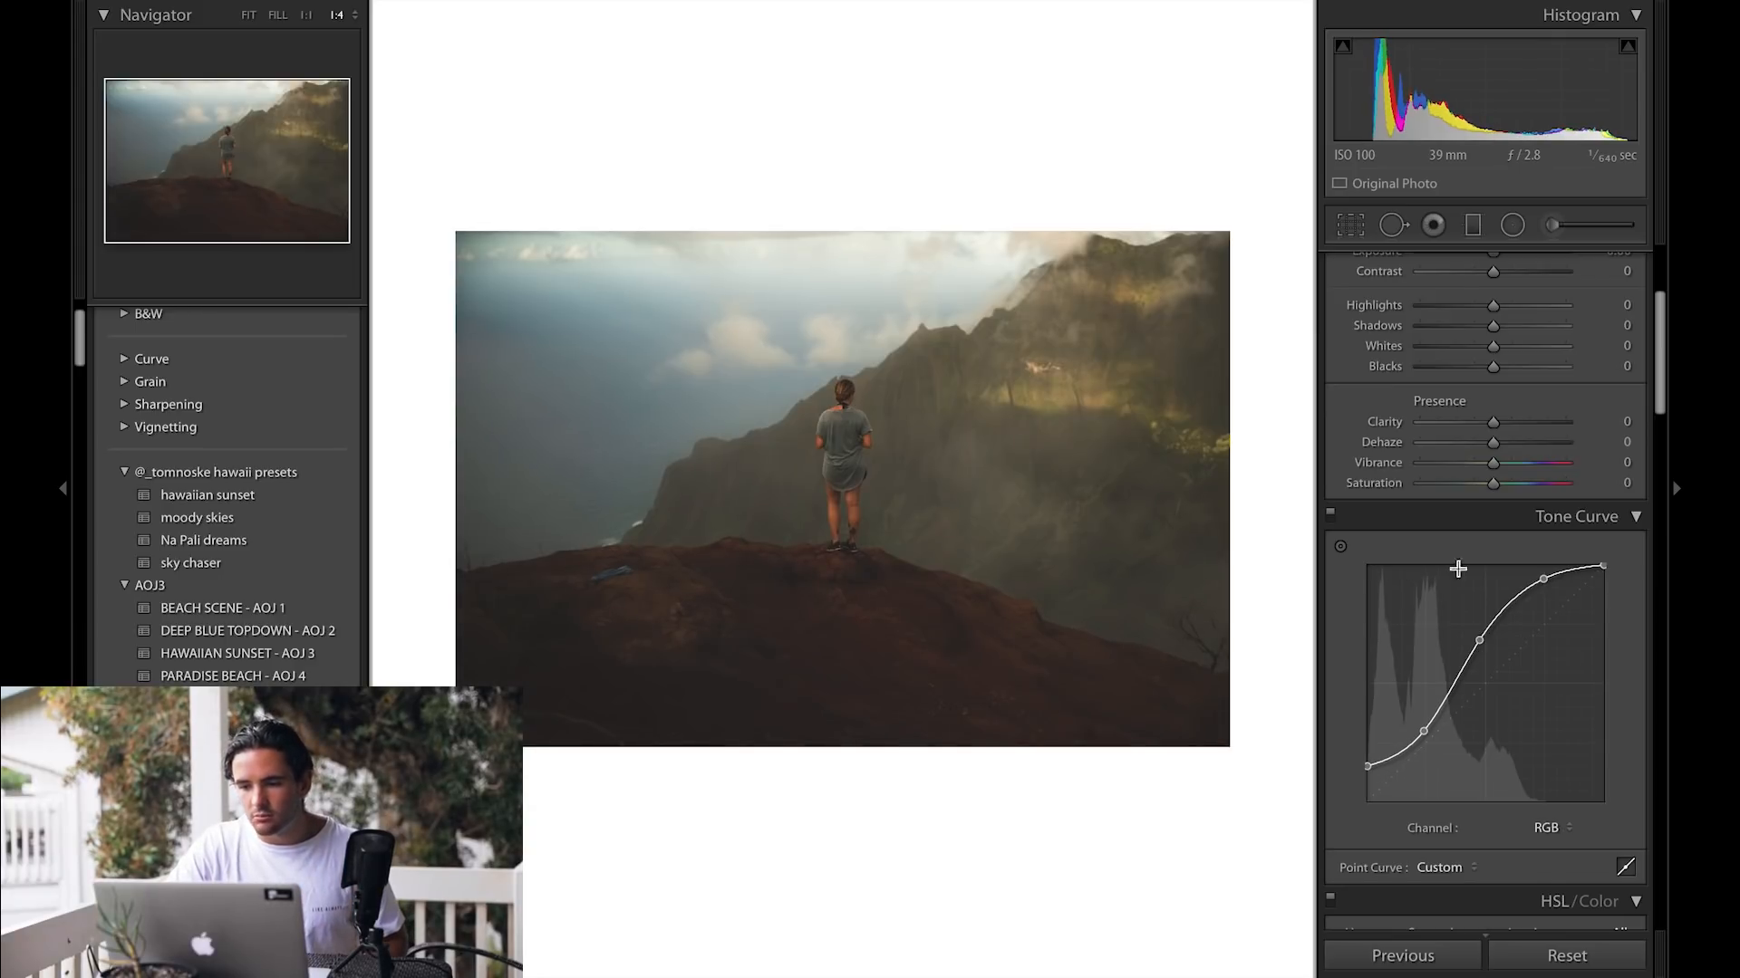
Step: Try setting Blacks to -49 and Highlights to +85, and reset both sliders to 0
drag(1492, 366, 1455, 370)
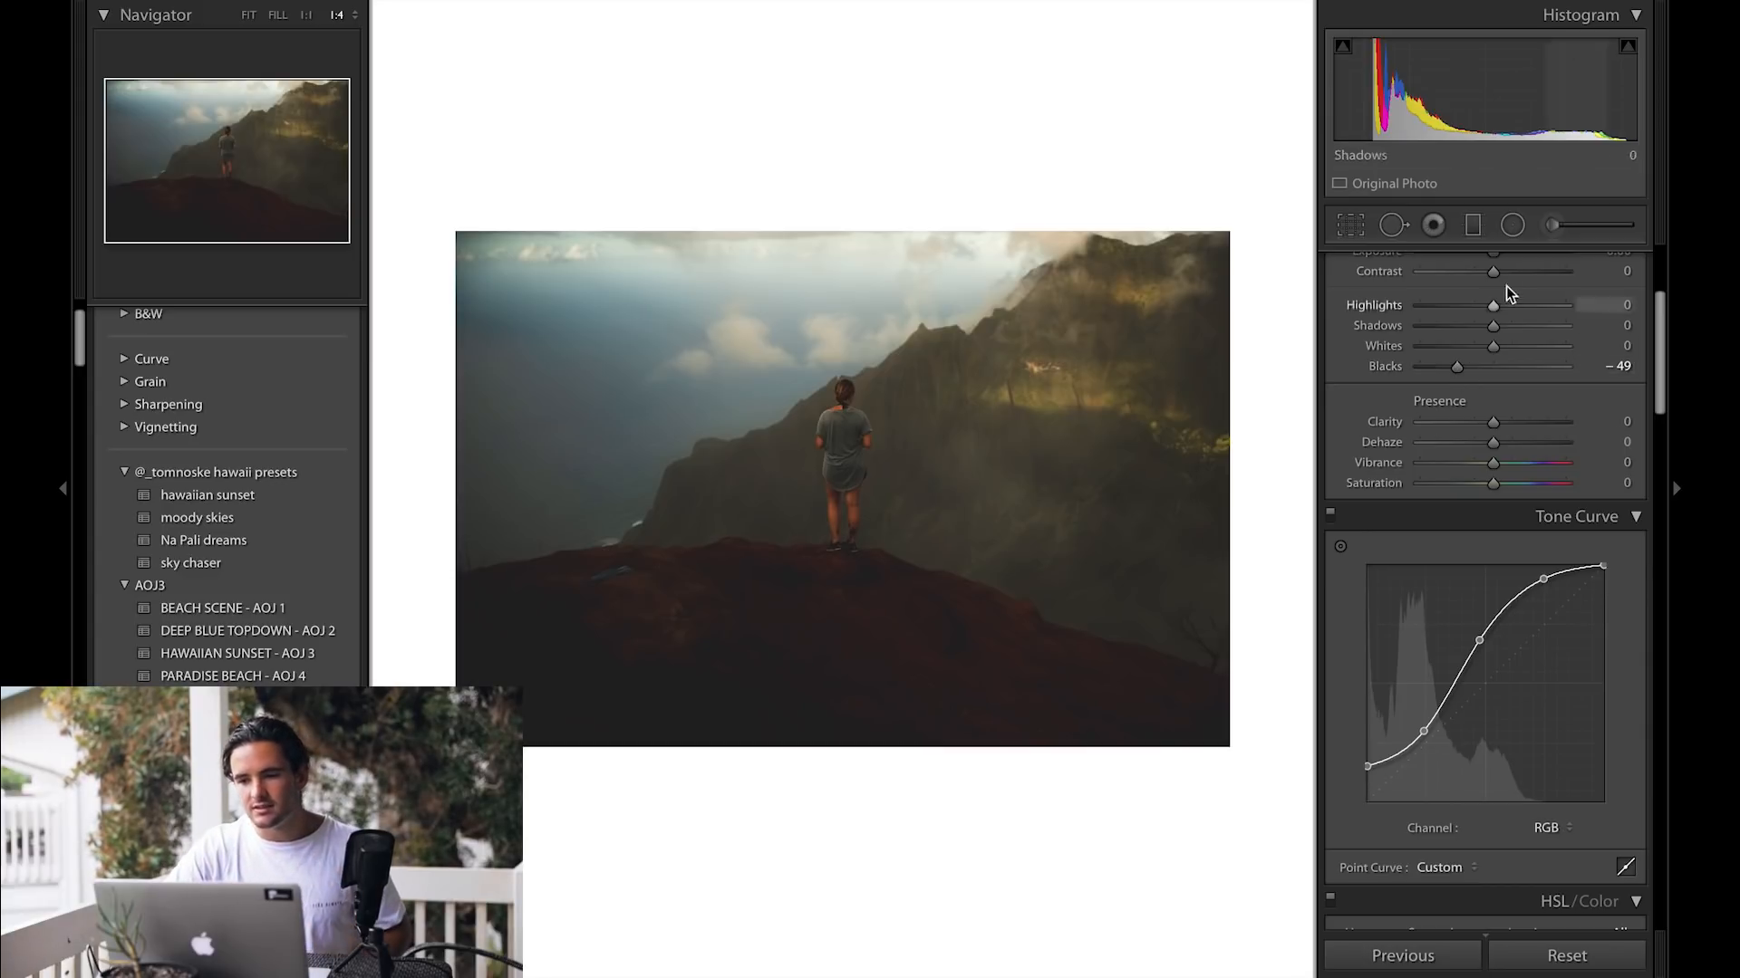
drag(1491, 306, 1550, 307)
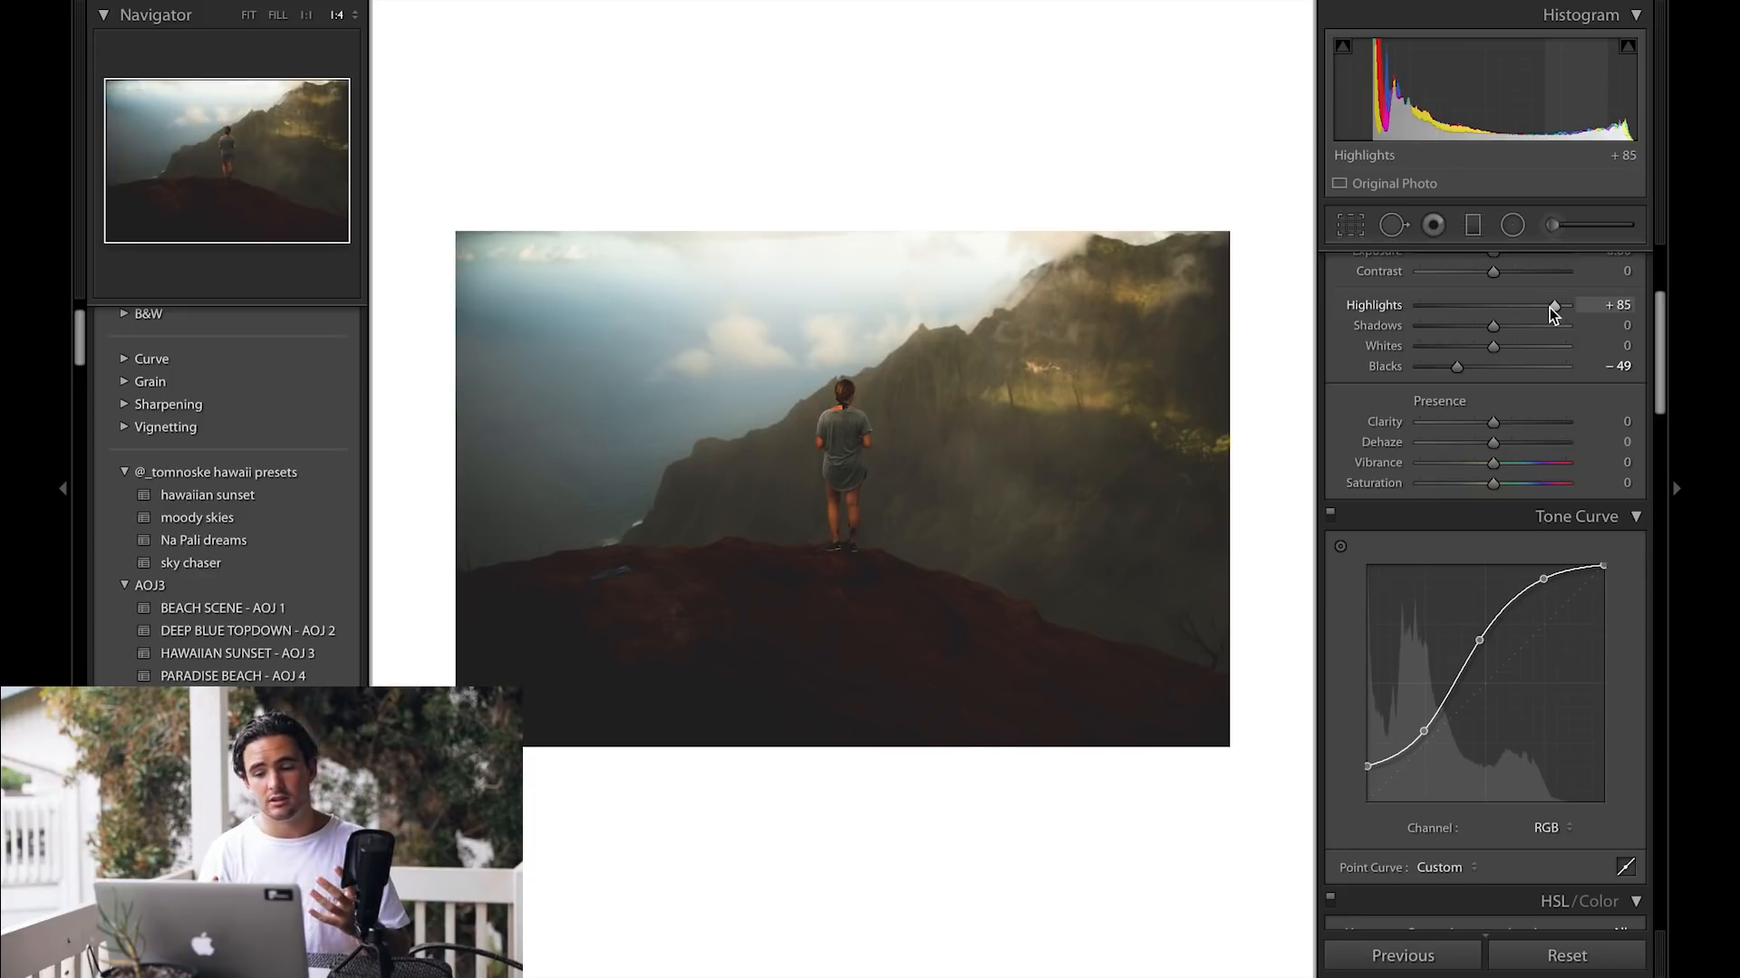
double_click(1549, 307)
drag(1468, 366, 1473, 367)
double_click(1480, 368)
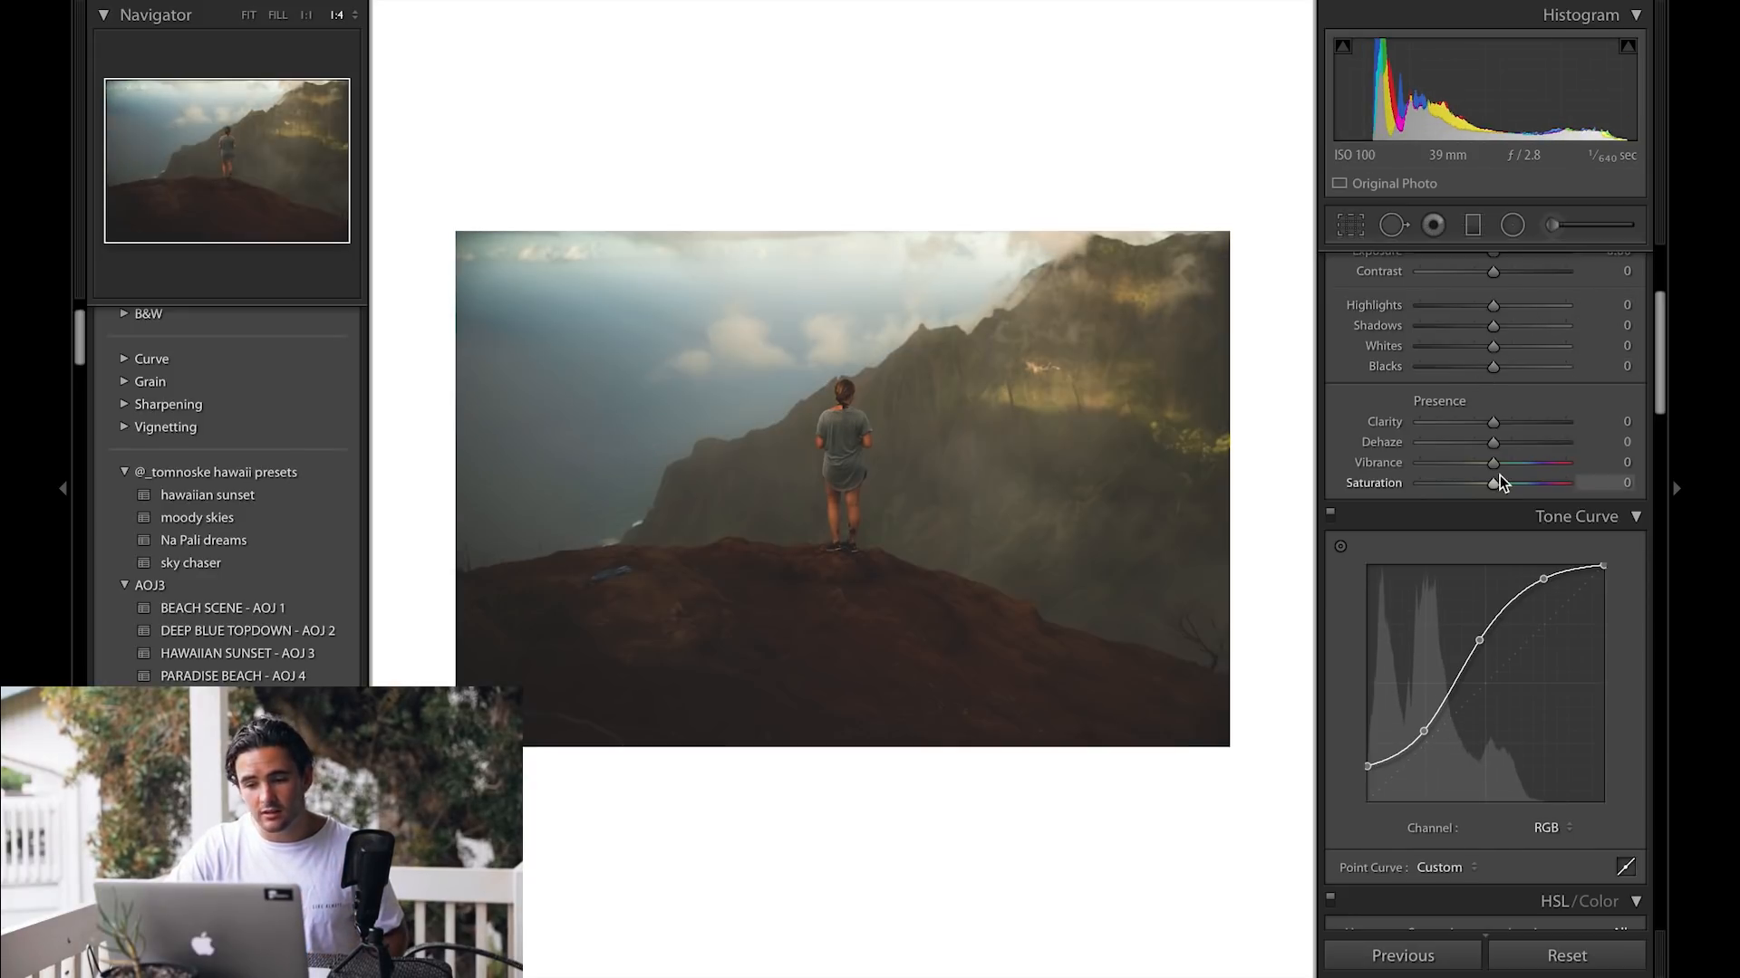
Step: Refine the RGB S-curve by lowering the shadow point and adjusting the upper highlight points
drag(1421, 730, 1423, 744)
drag(1543, 579, 1515, 598)
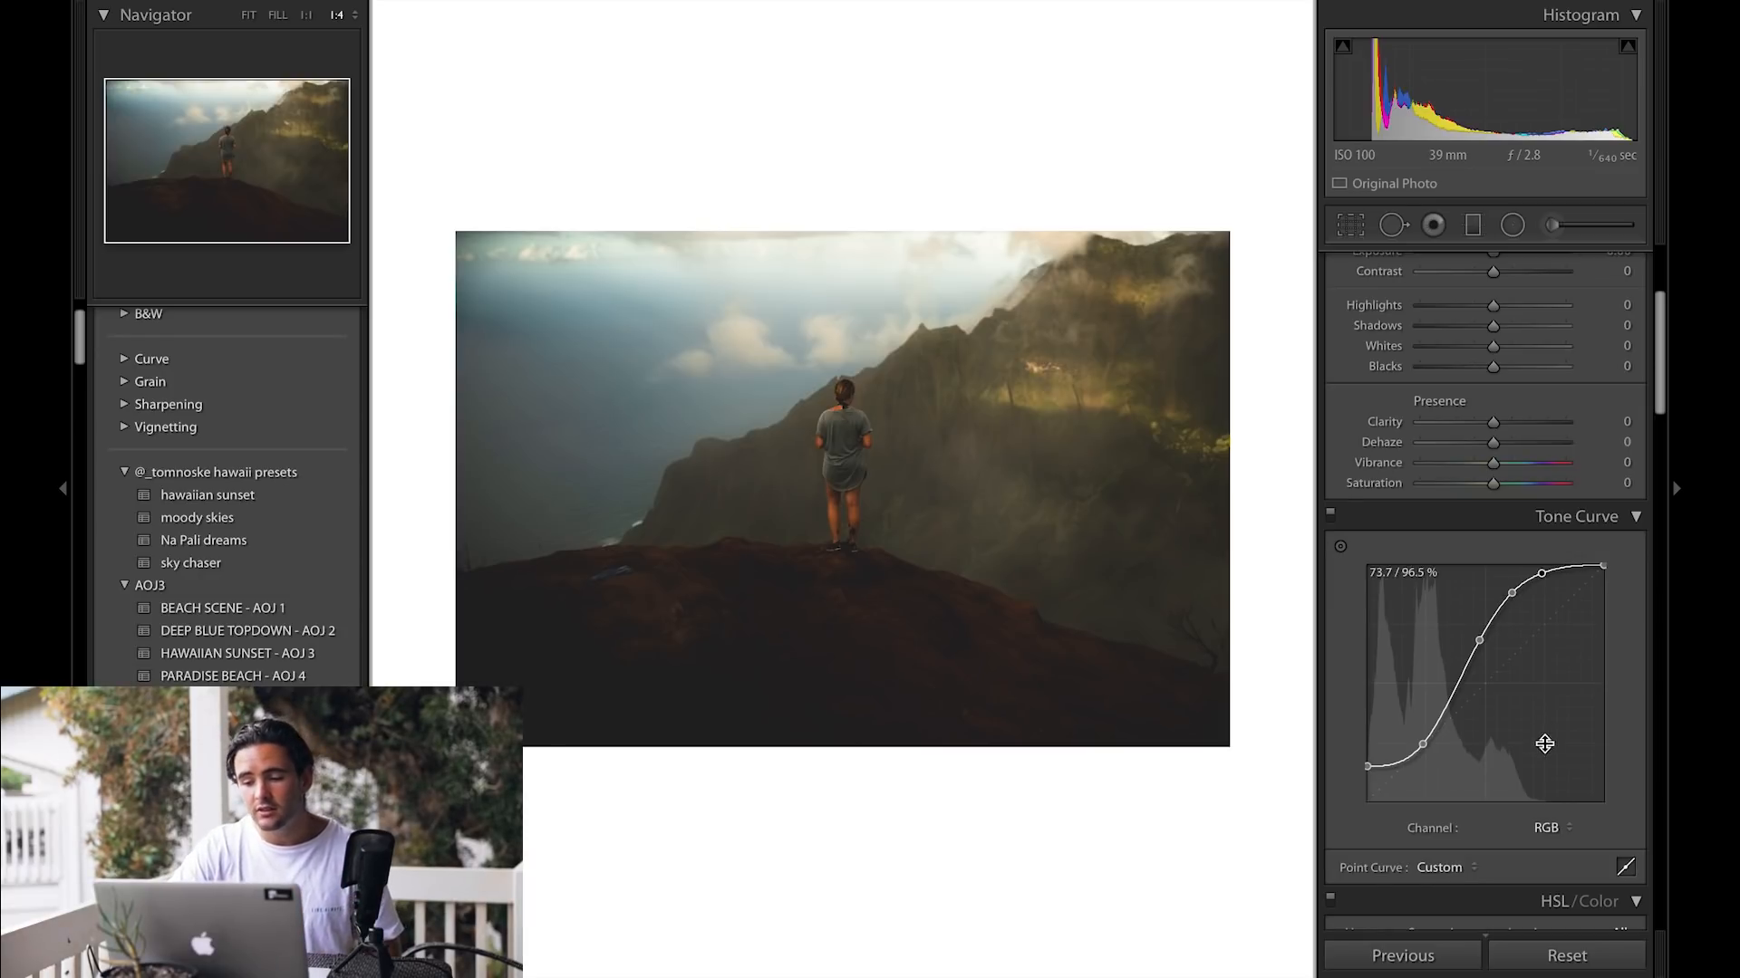
Step: In the Red channel curve, add a shadow point and raise a highlight point slightly
click(1552, 830)
click(1553, 840)
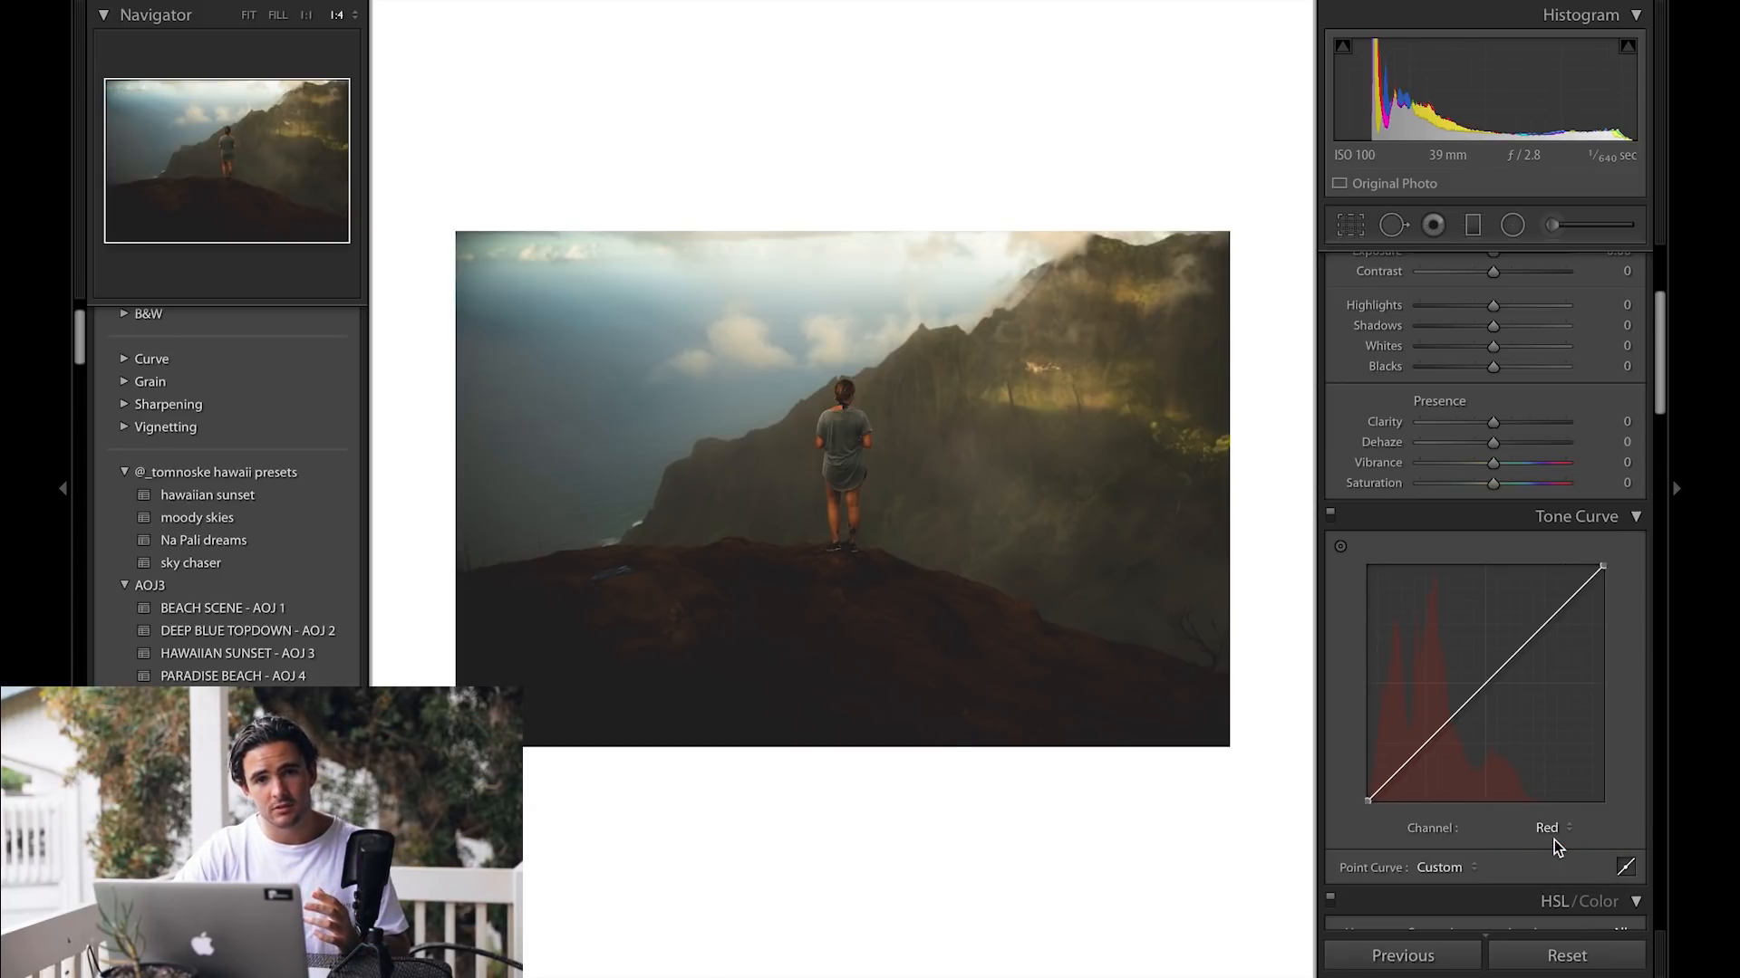
drag(1396, 769, 1397, 774)
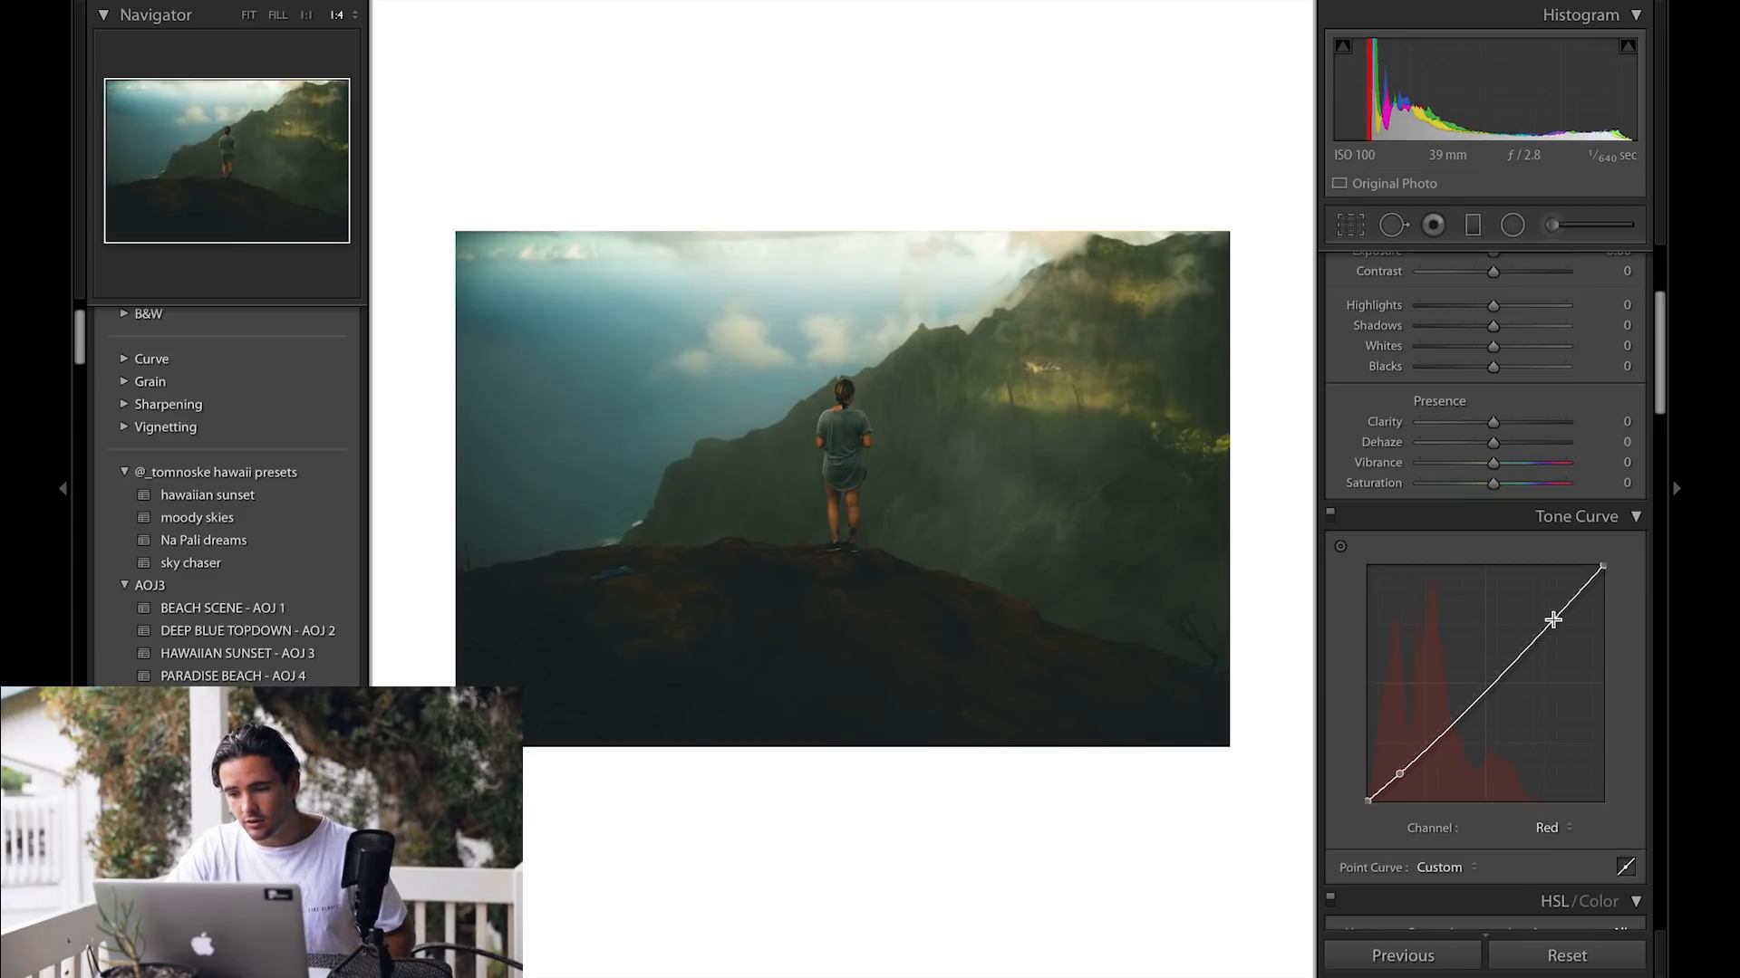
drag(1560, 613, 1558, 609)
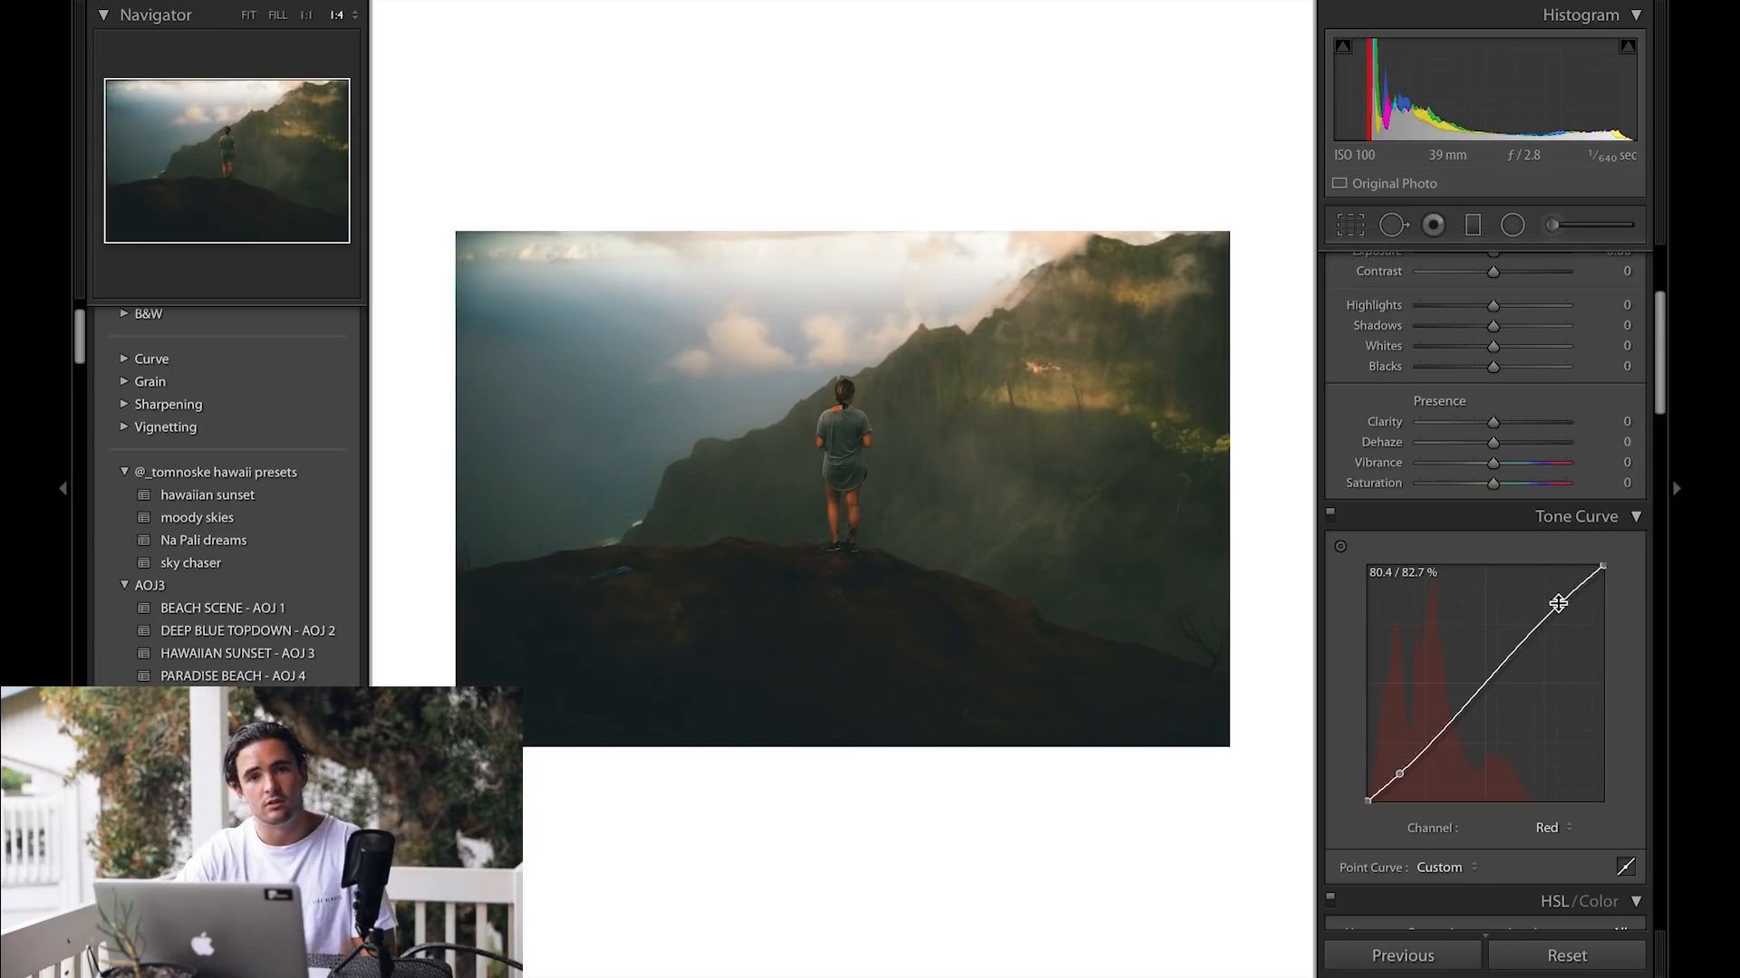
Step: In the Green channel curve, lower the shadows slightly and raise the highlights slightly
click(1553, 827)
click(1558, 844)
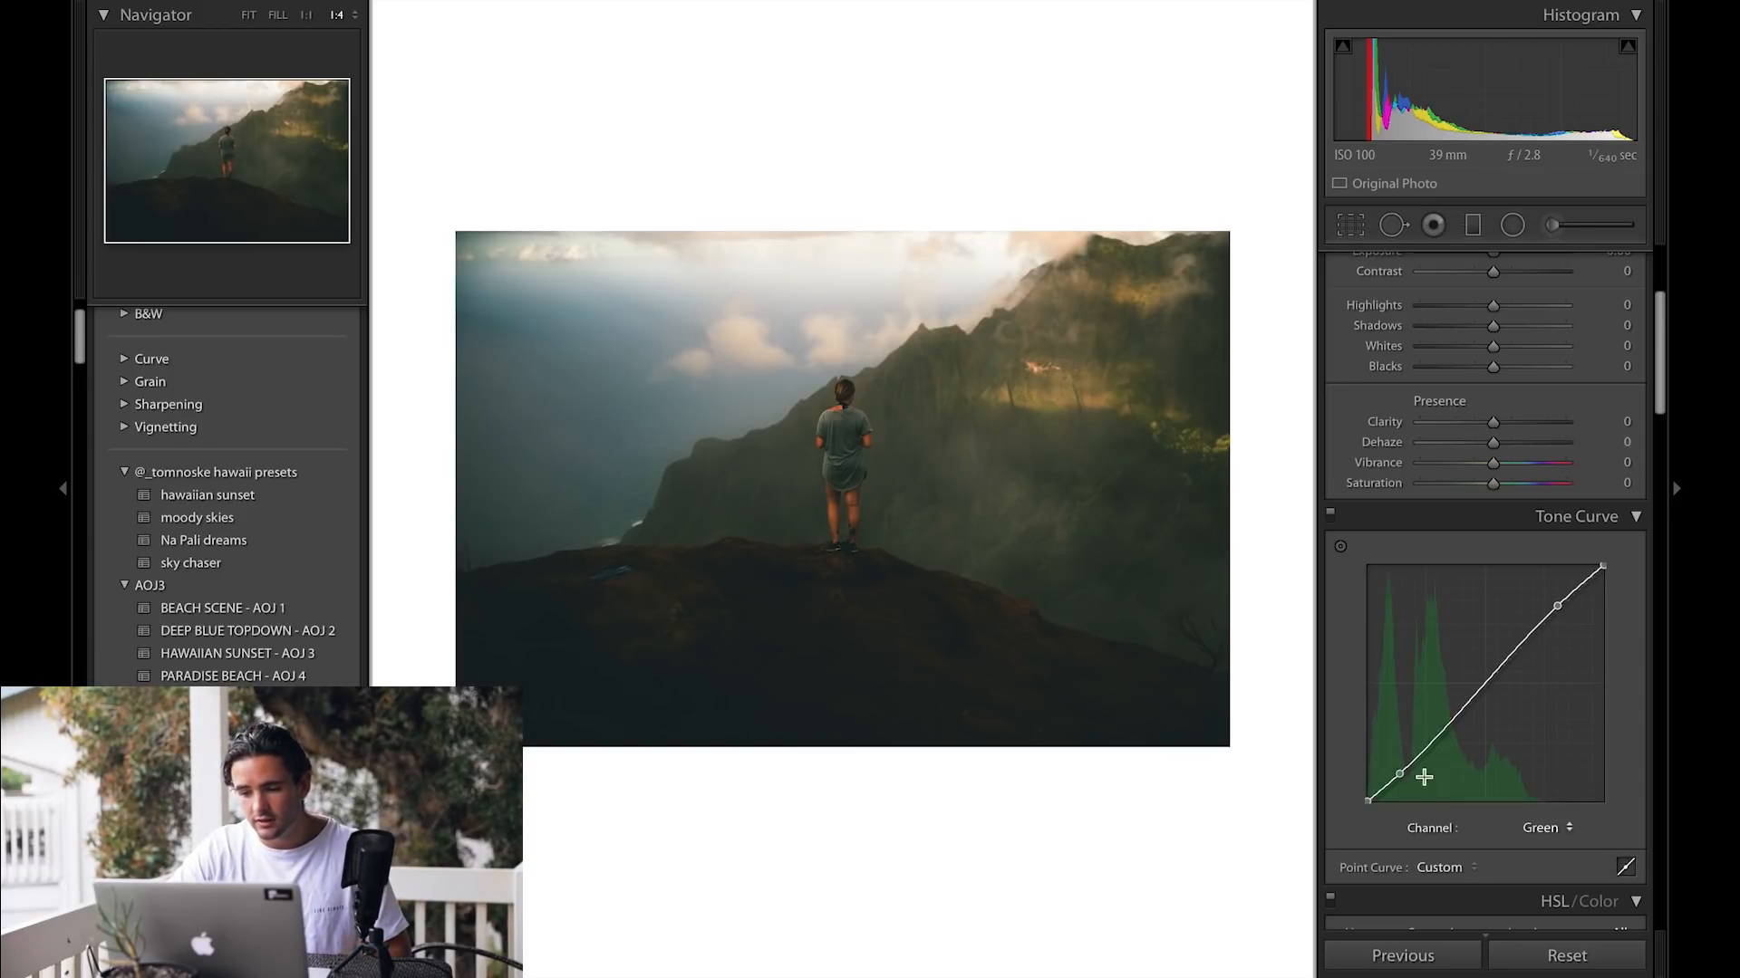
drag(1396, 773, 1395, 779)
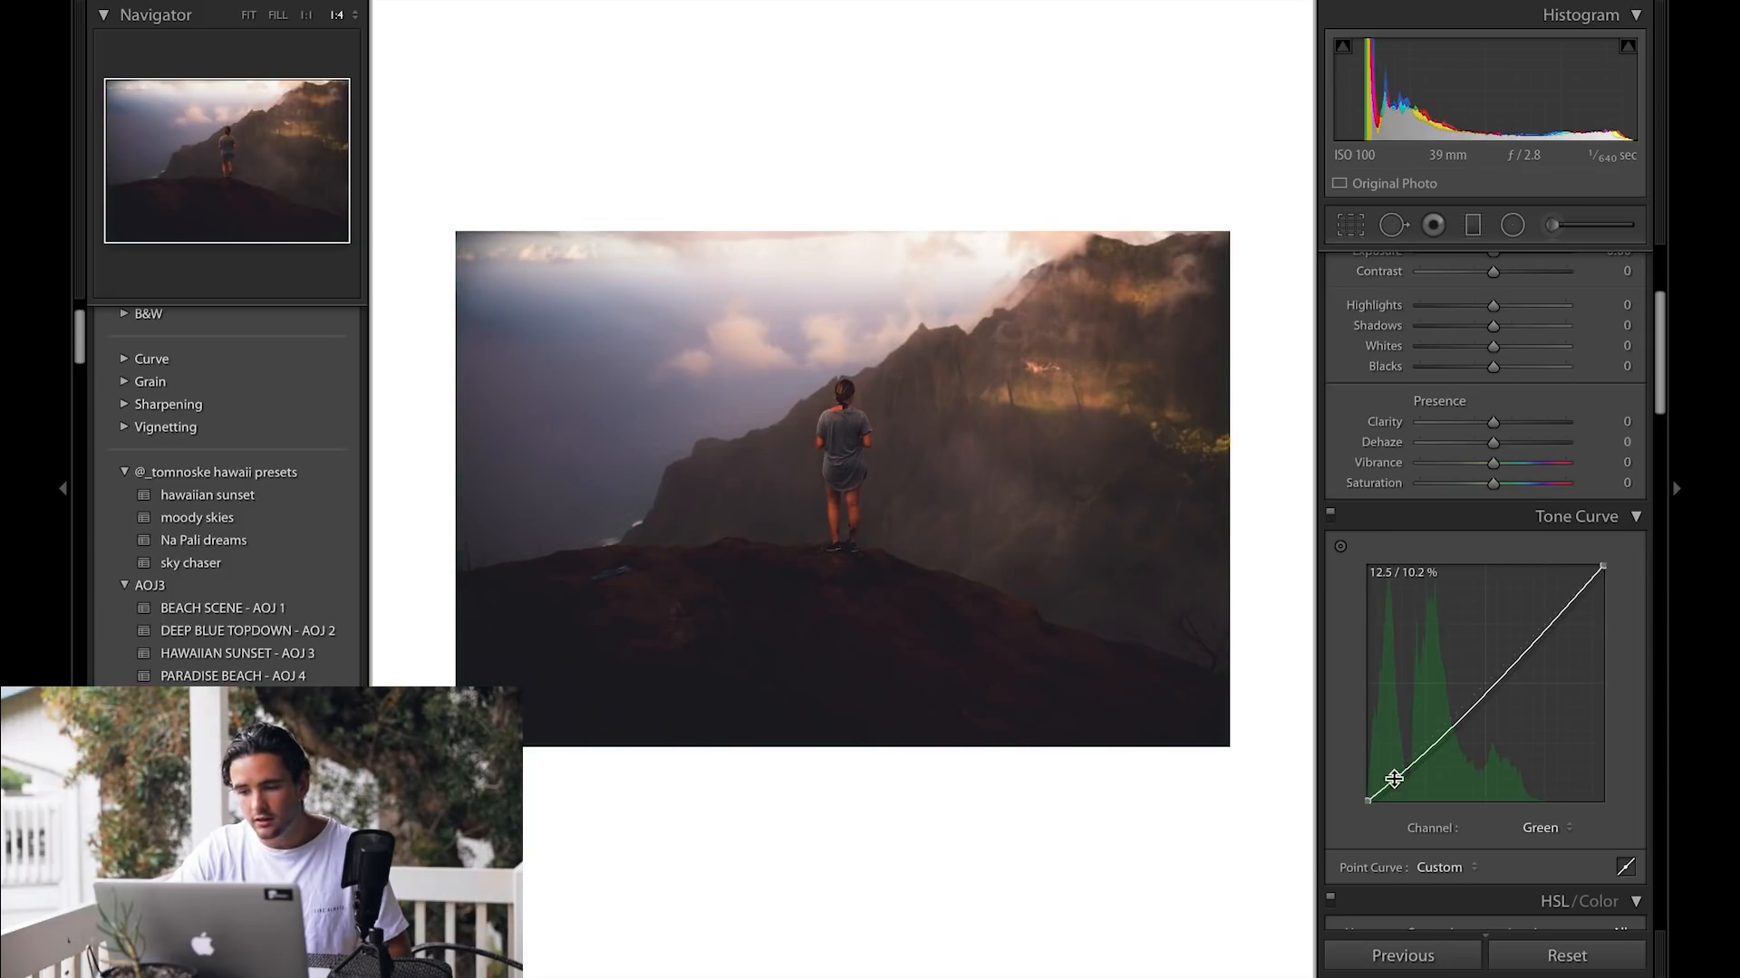
drag(1560, 613, 1558, 608)
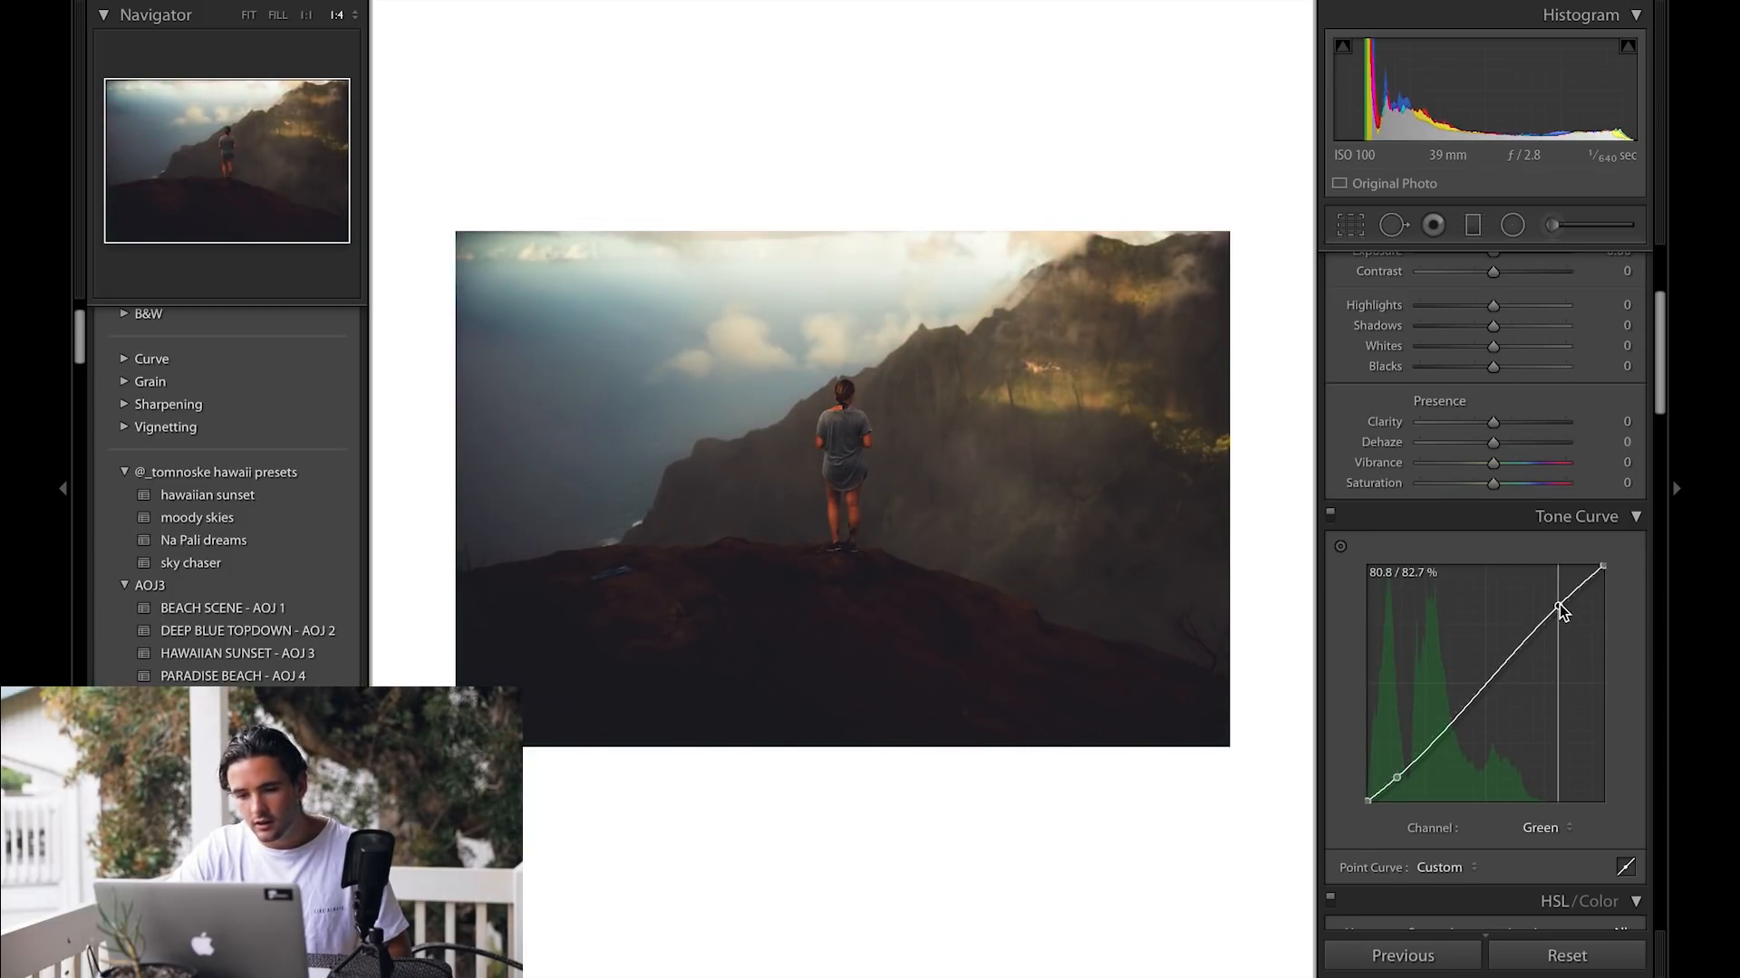
Step: In the Blue channel curve, lower the shadows, raise the highlights and shift the black point slightly right
click(1546, 827)
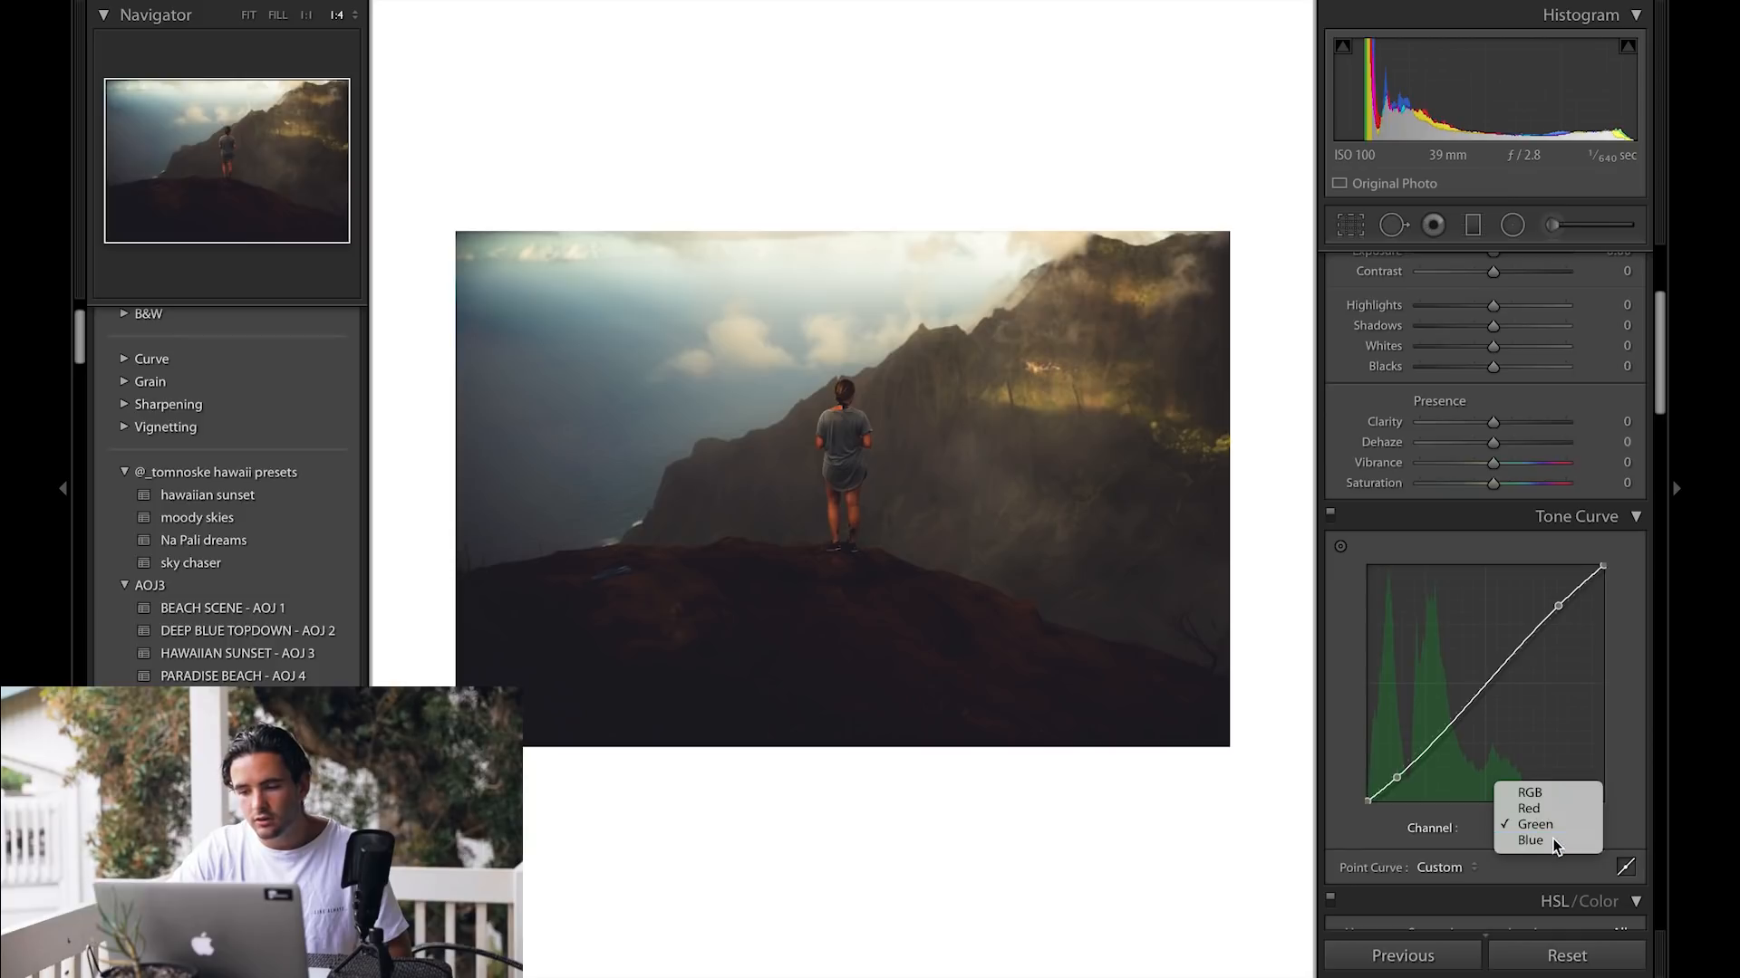
click(1553, 842)
drag(1397, 778, 1401, 785)
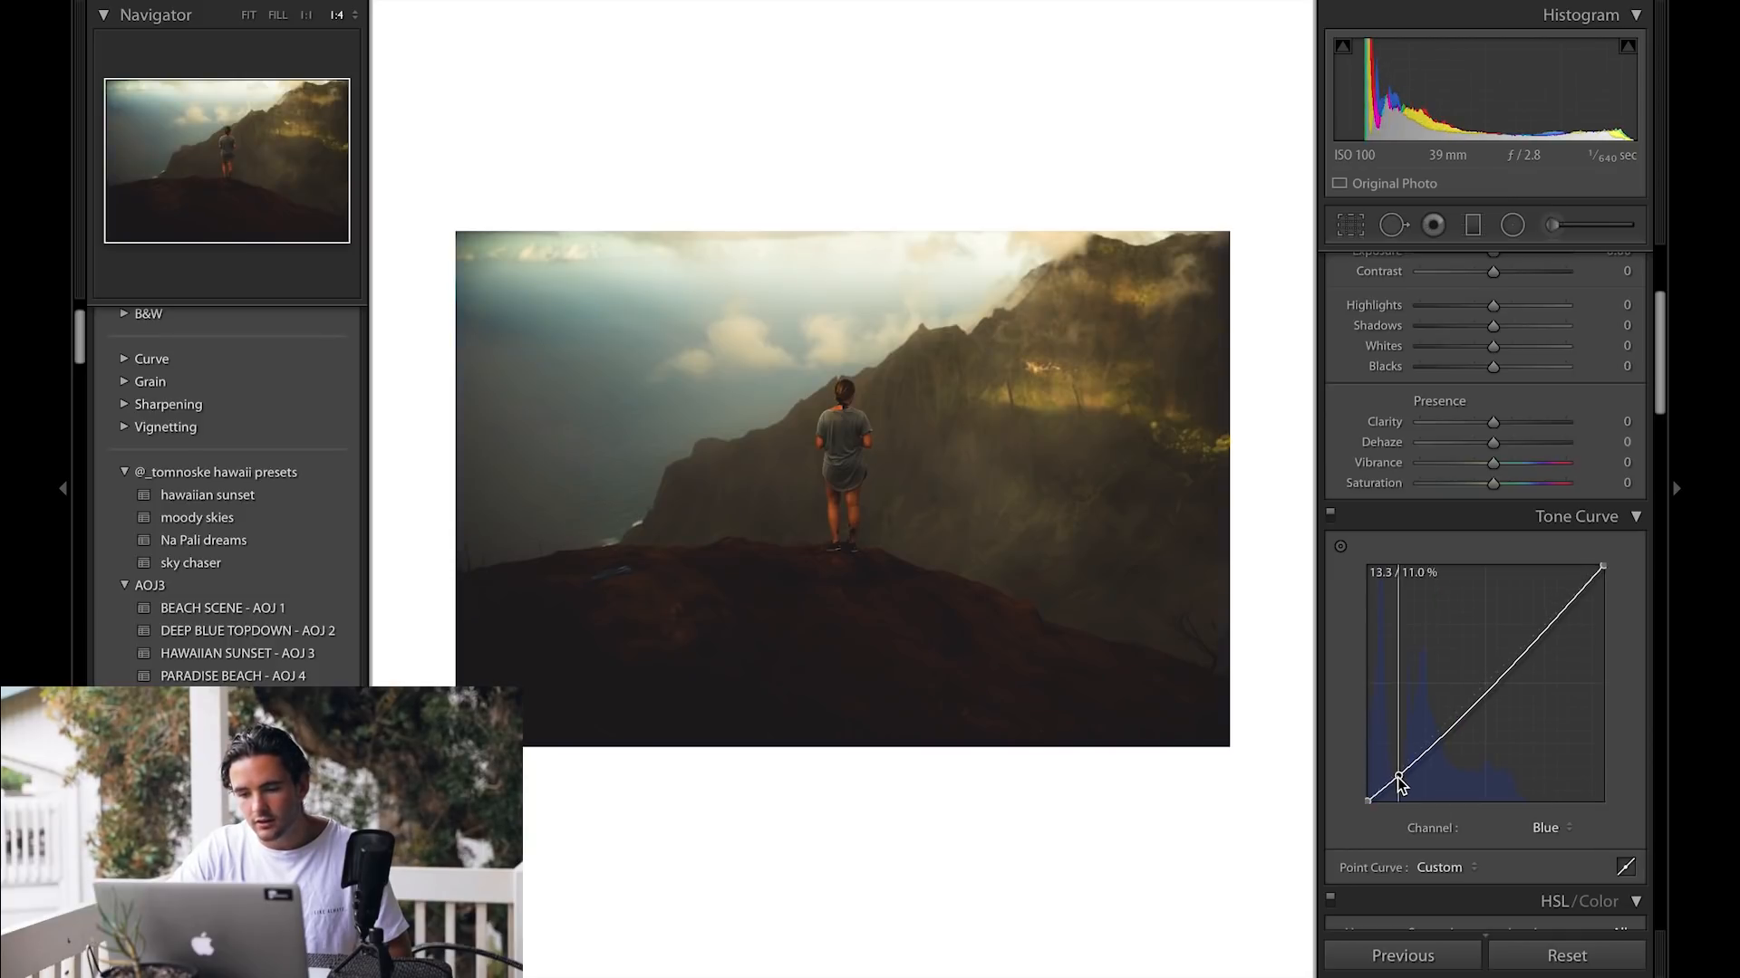
drag(1553, 627, 1552, 614)
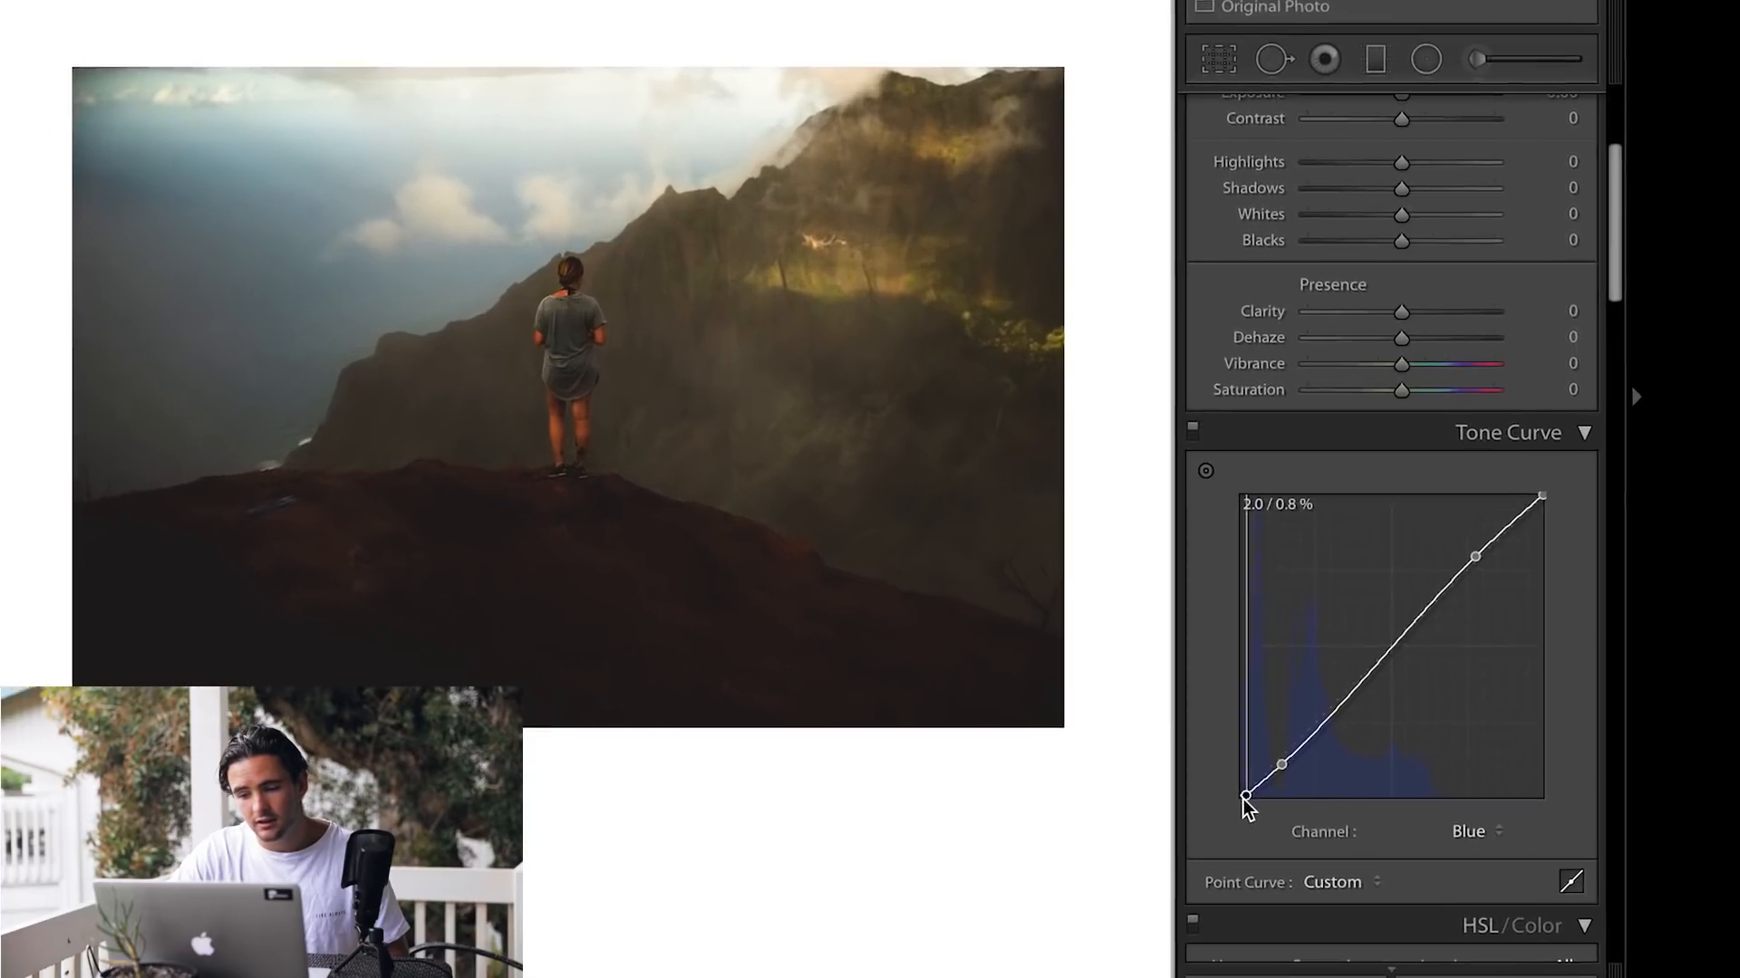
drag(1368, 801, 1380, 802)
drag(1106, 799, 1090, 799)
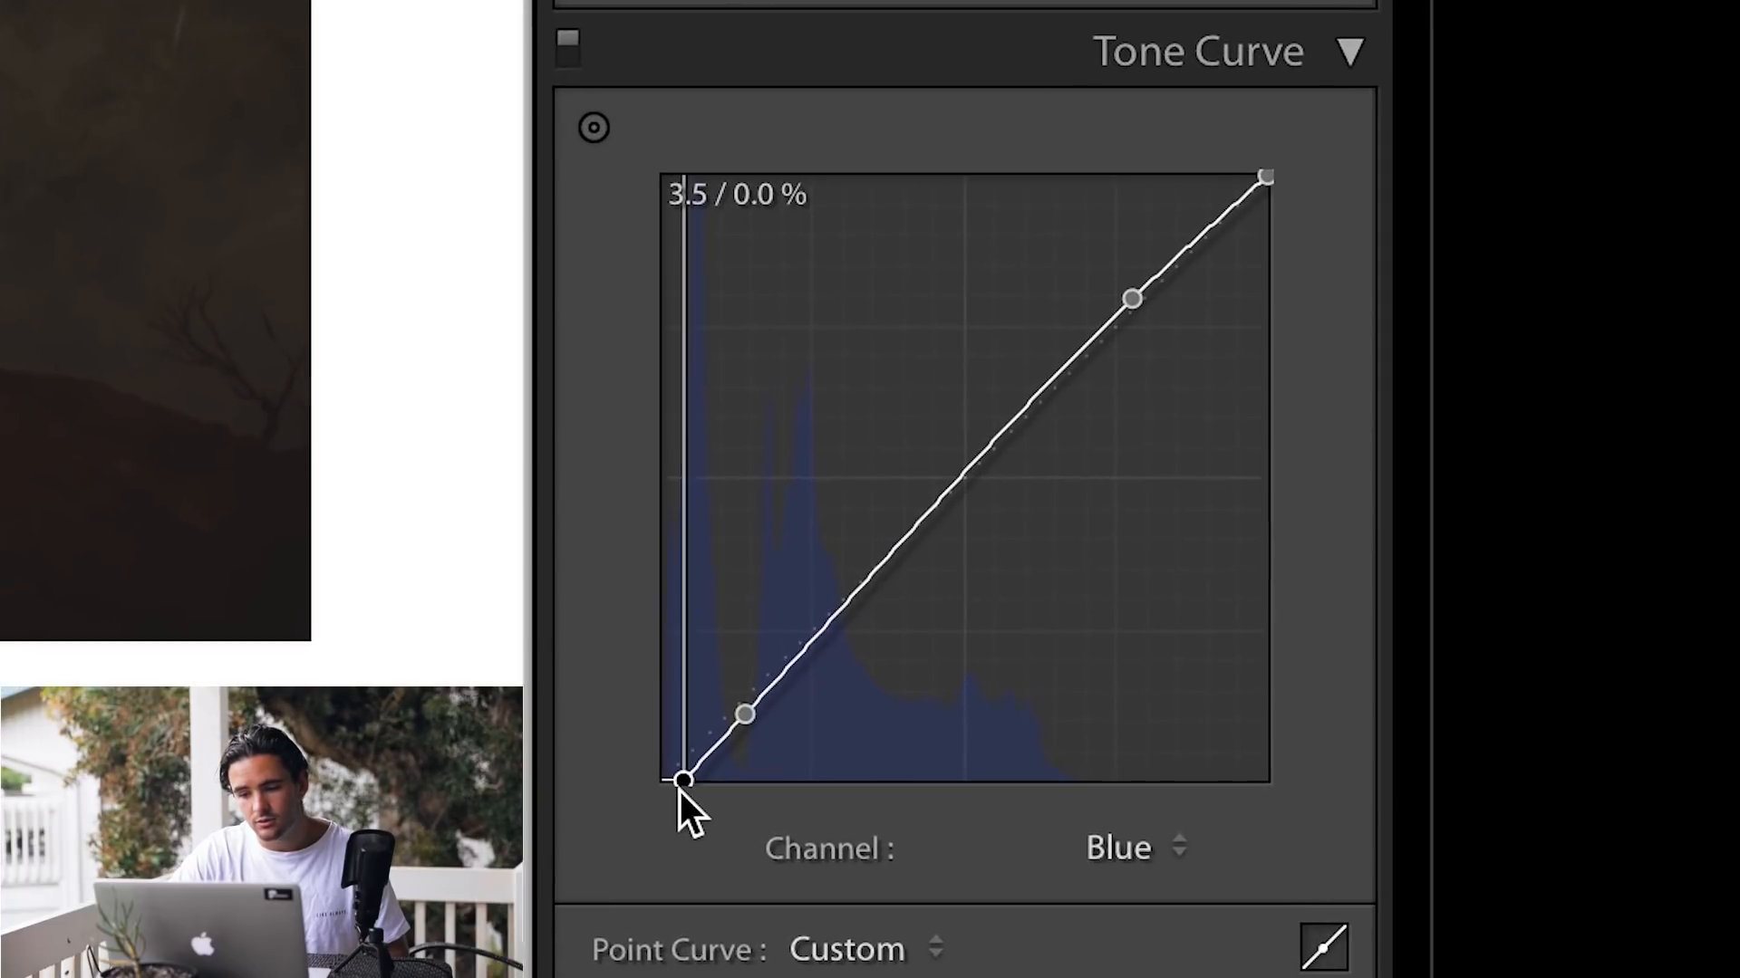
mouse_move(648, 793)
mouse_down()
mouse_move(669, 793)
mouse_move(627, 794)
mouse_move(618, 761)
mouse_move(627, 801)
mouse_move(666, 803)
mouse_up()
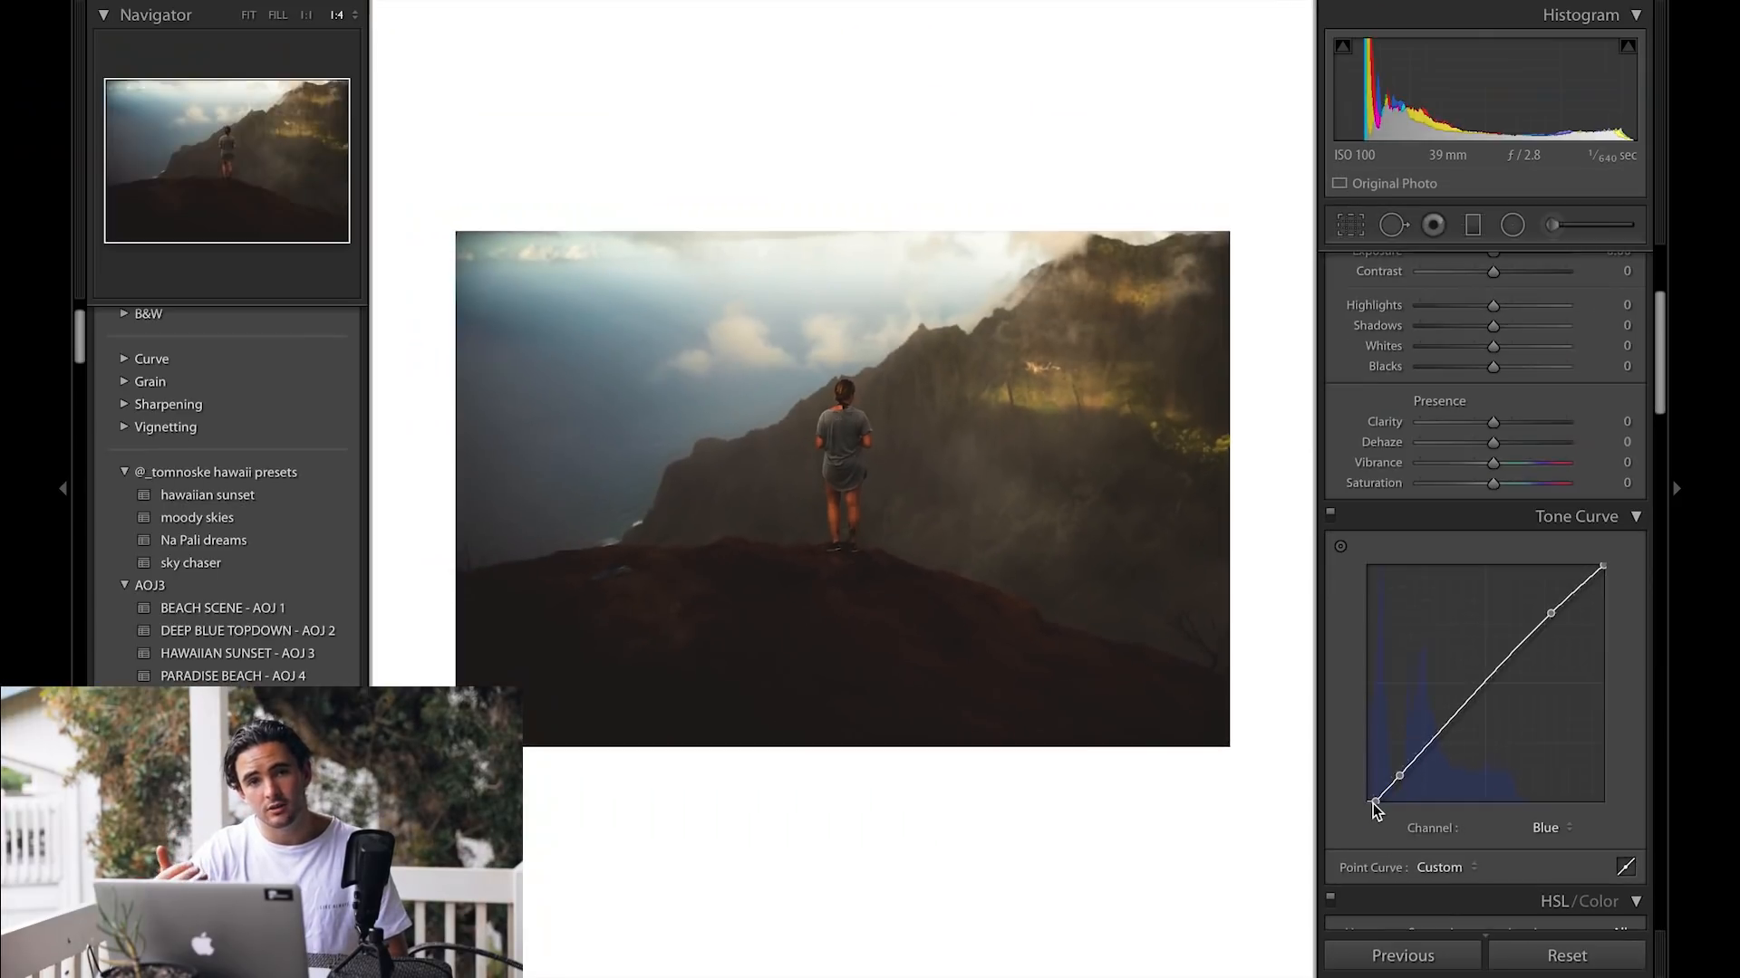
Step: Try pulling down the midtones of the Blue, Green and Red curves, removing each added midpoint
mouse_move(1469, 701)
mouse_down()
mouse_move(1469, 674)
mouse_move(1486, 710)
mouse_up()
double_click(1485, 708)
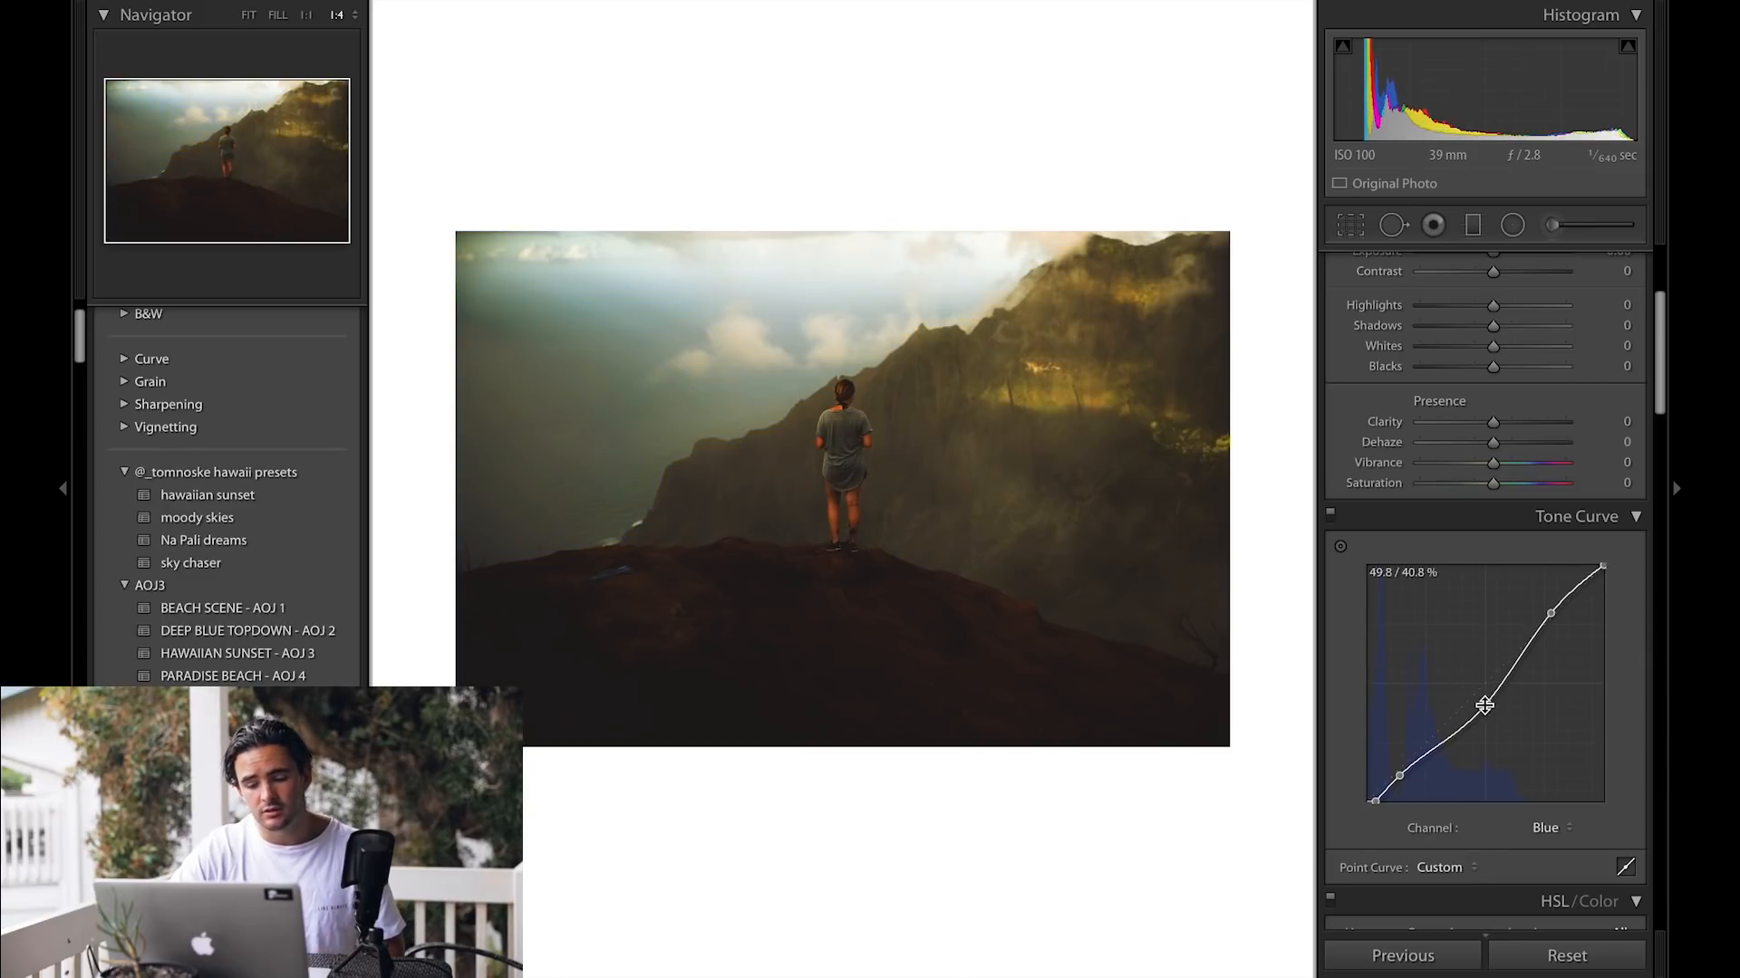
click(1558, 832)
click(1558, 809)
mouse_move(1480, 689)
mouse_down()
mouse_move(1481, 672)
mouse_move(1488, 702)
mouse_up()
double_click(1488, 702)
click(1549, 827)
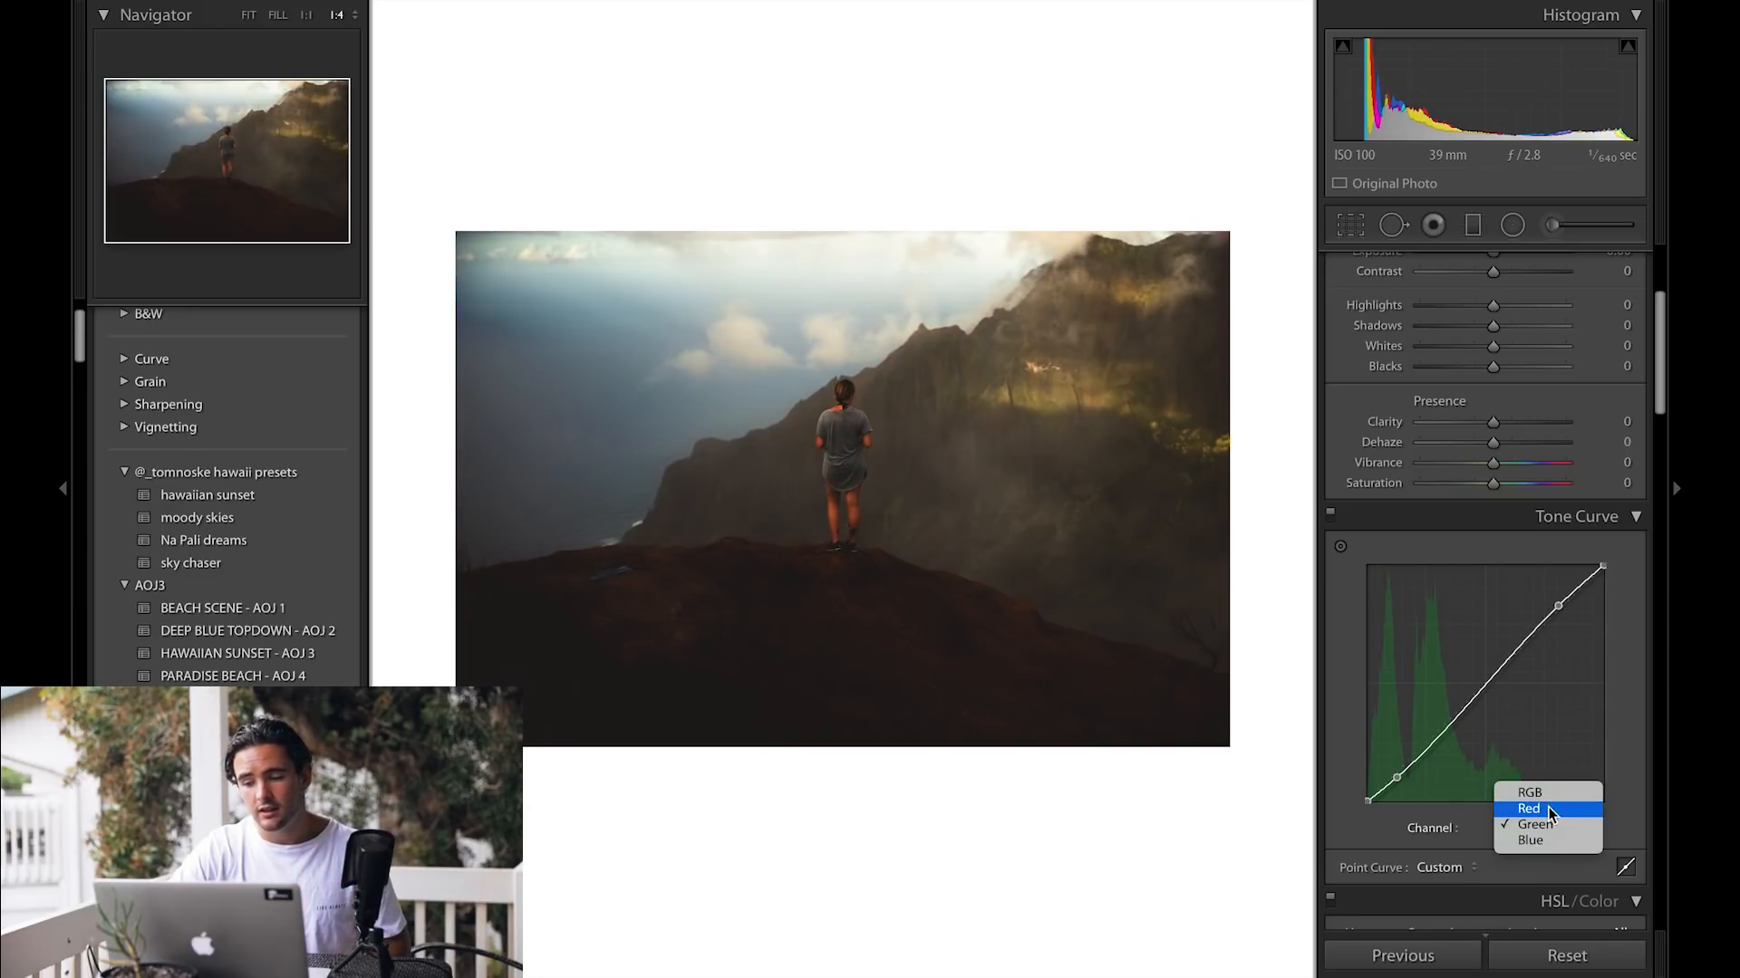
click(1530, 809)
drag(1483, 684, 1483, 703)
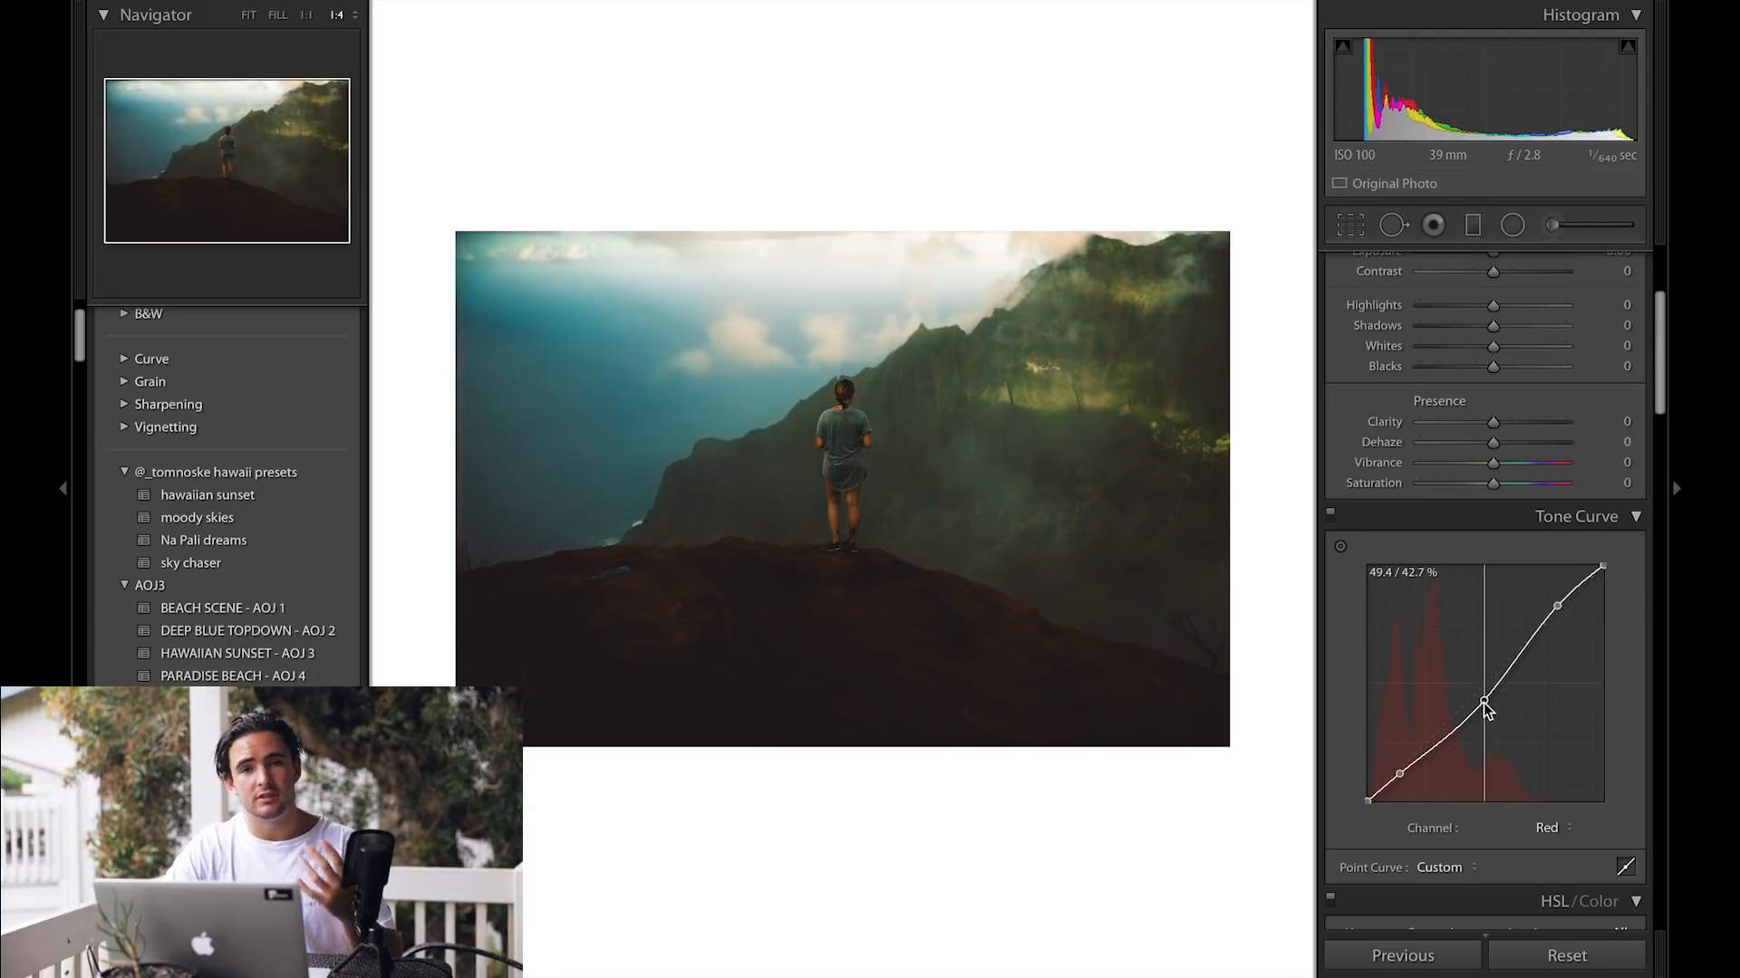
double_click(1483, 701)
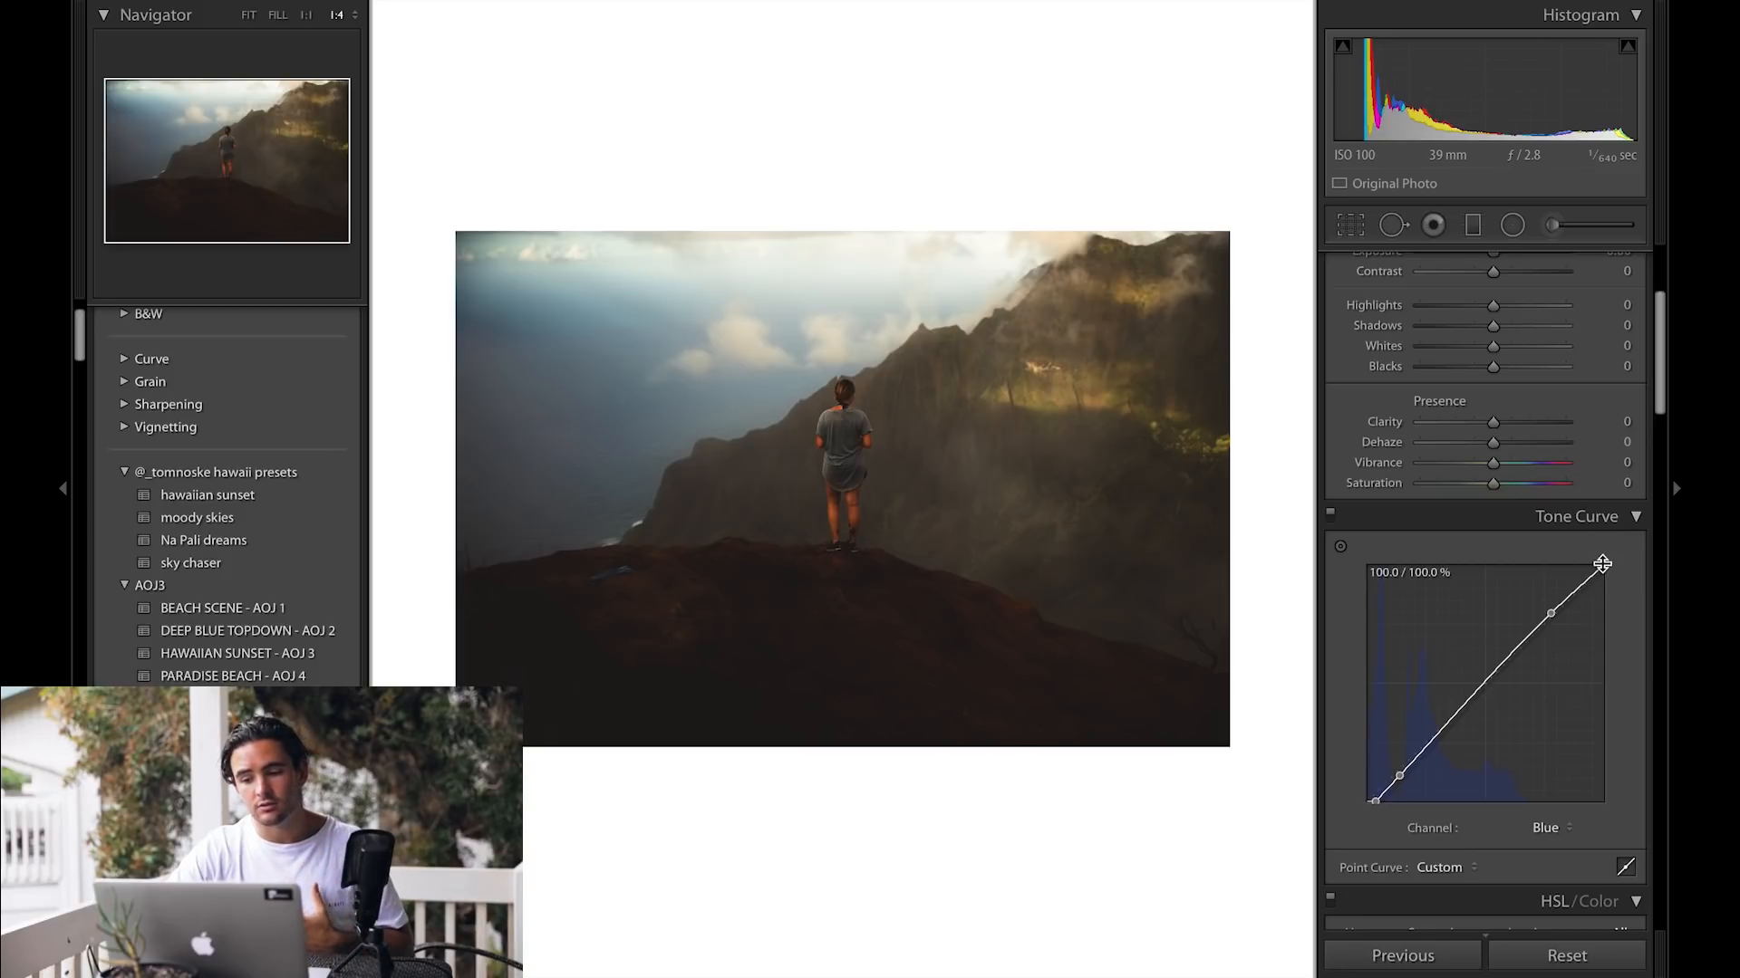
Step: Lower the Blue curve's white point to warm the highlights
mouse_move(1612, 562)
mouse_down()
mouse_move(1624, 575)
mouse_move(1605, 574)
mouse_up()
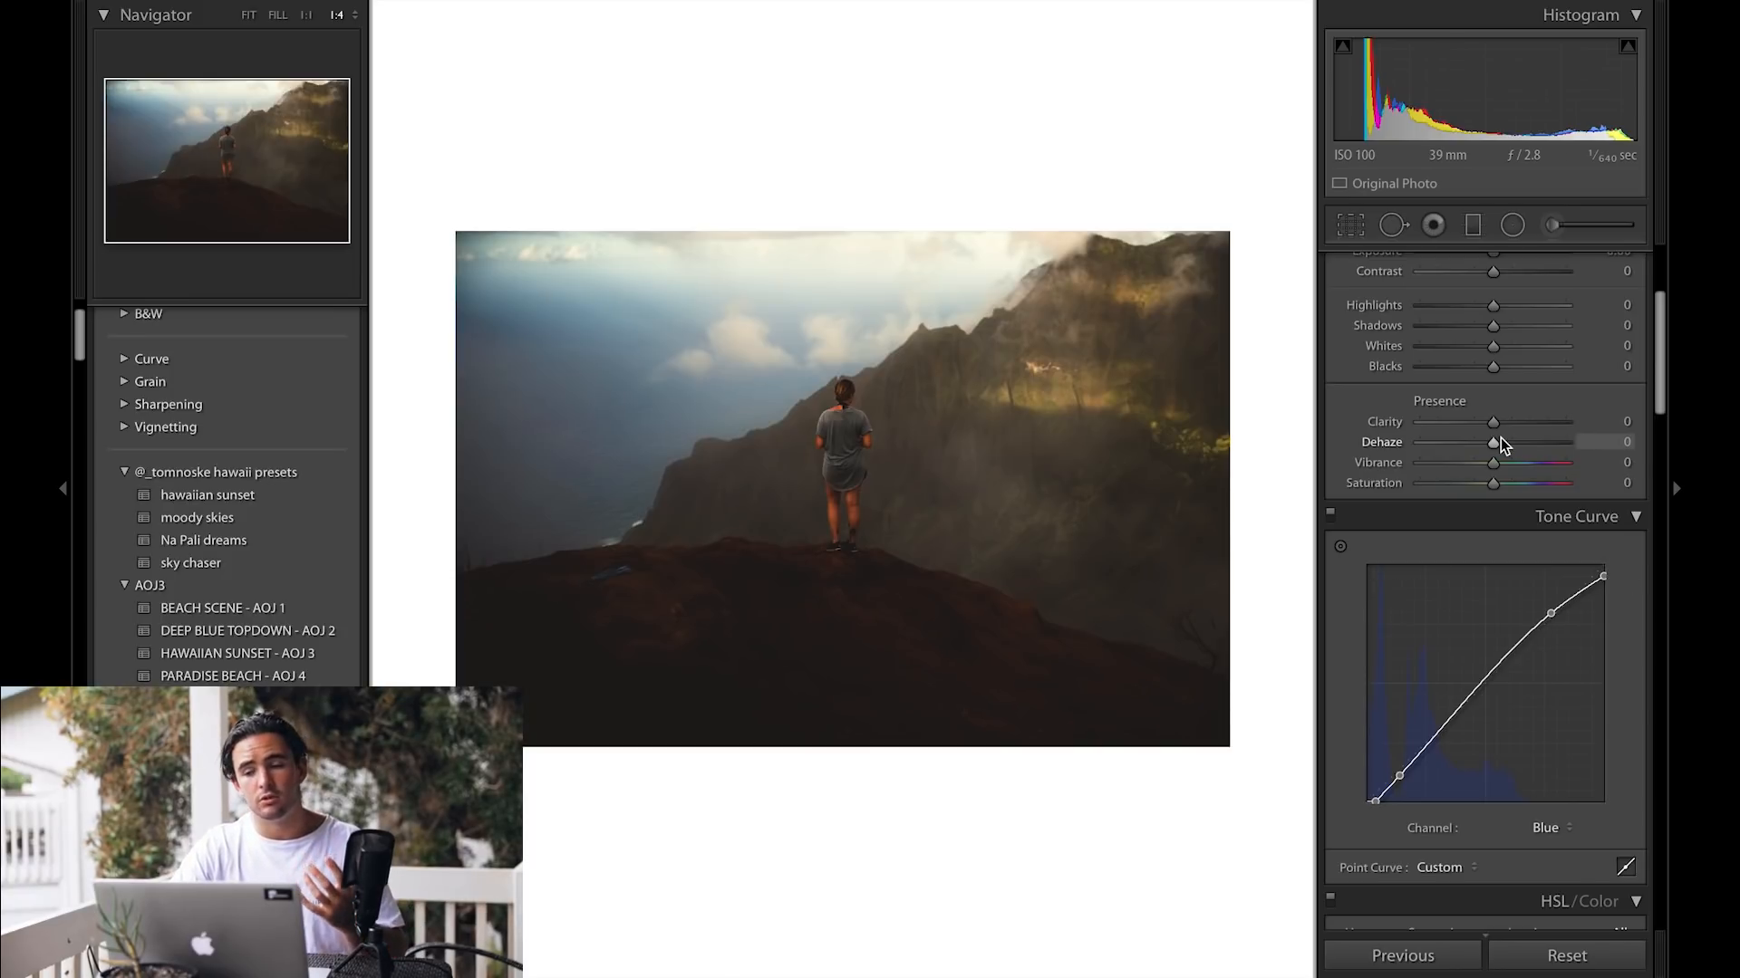
scroll(1500, 438, up, 4)
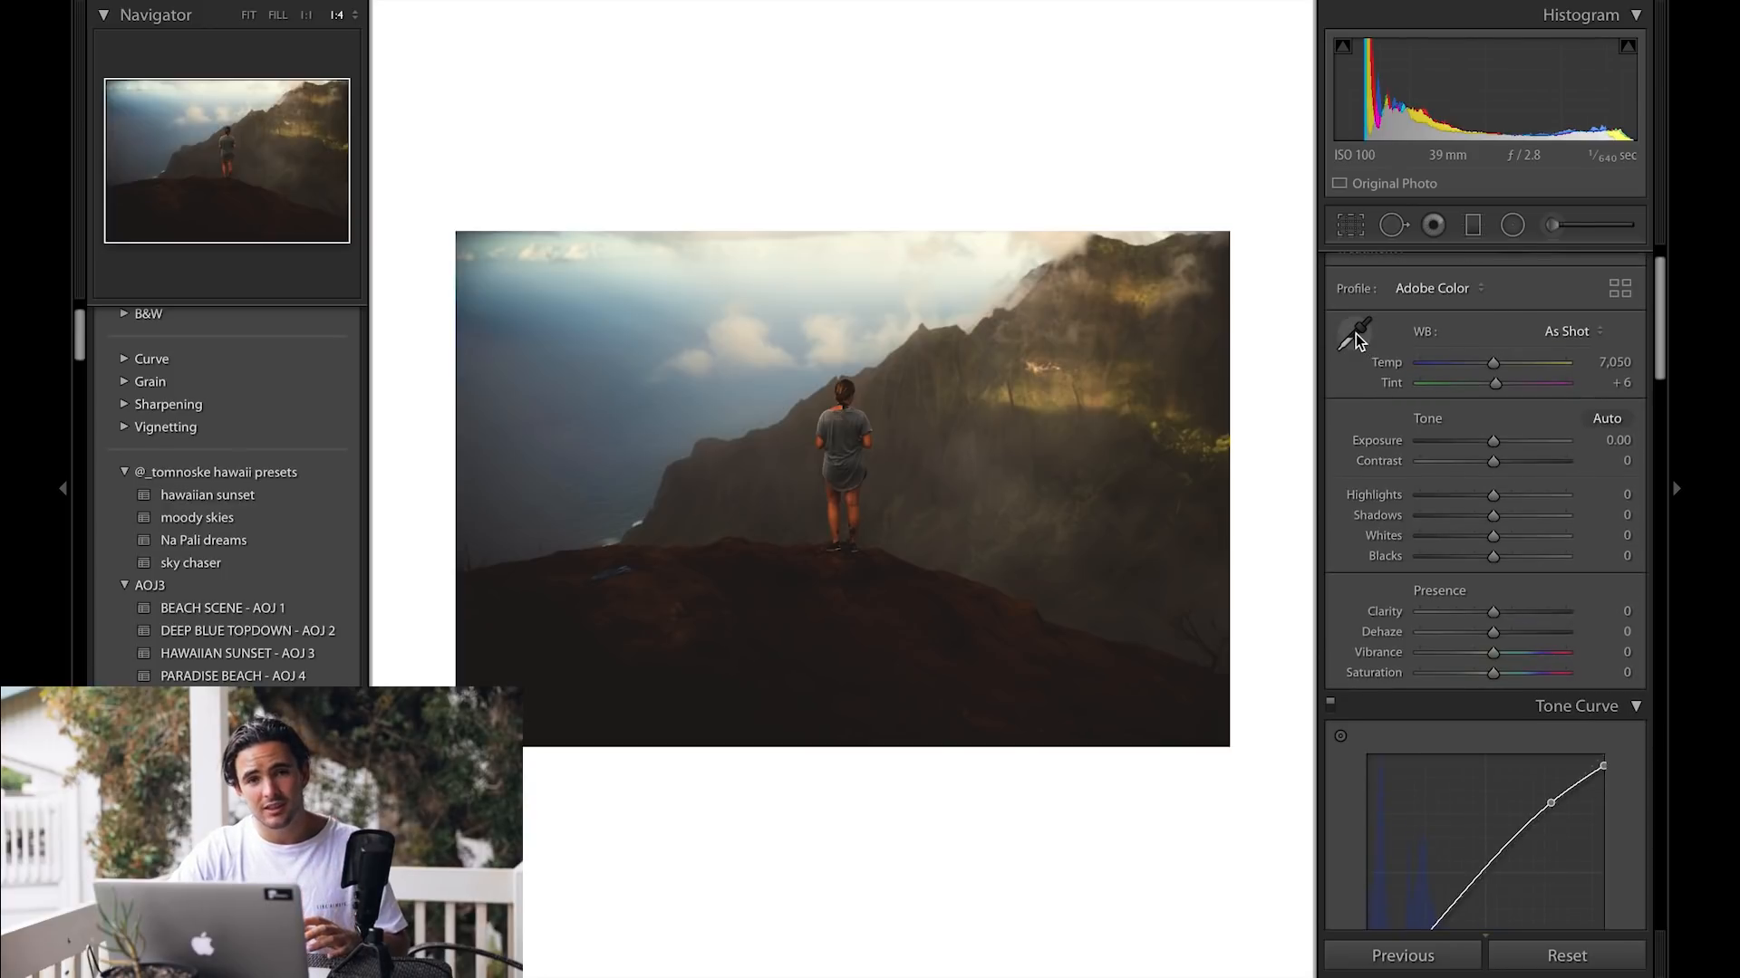
Step: Drop the Blue curve's black point slightly and lower its white point a little
click(1355, 335)
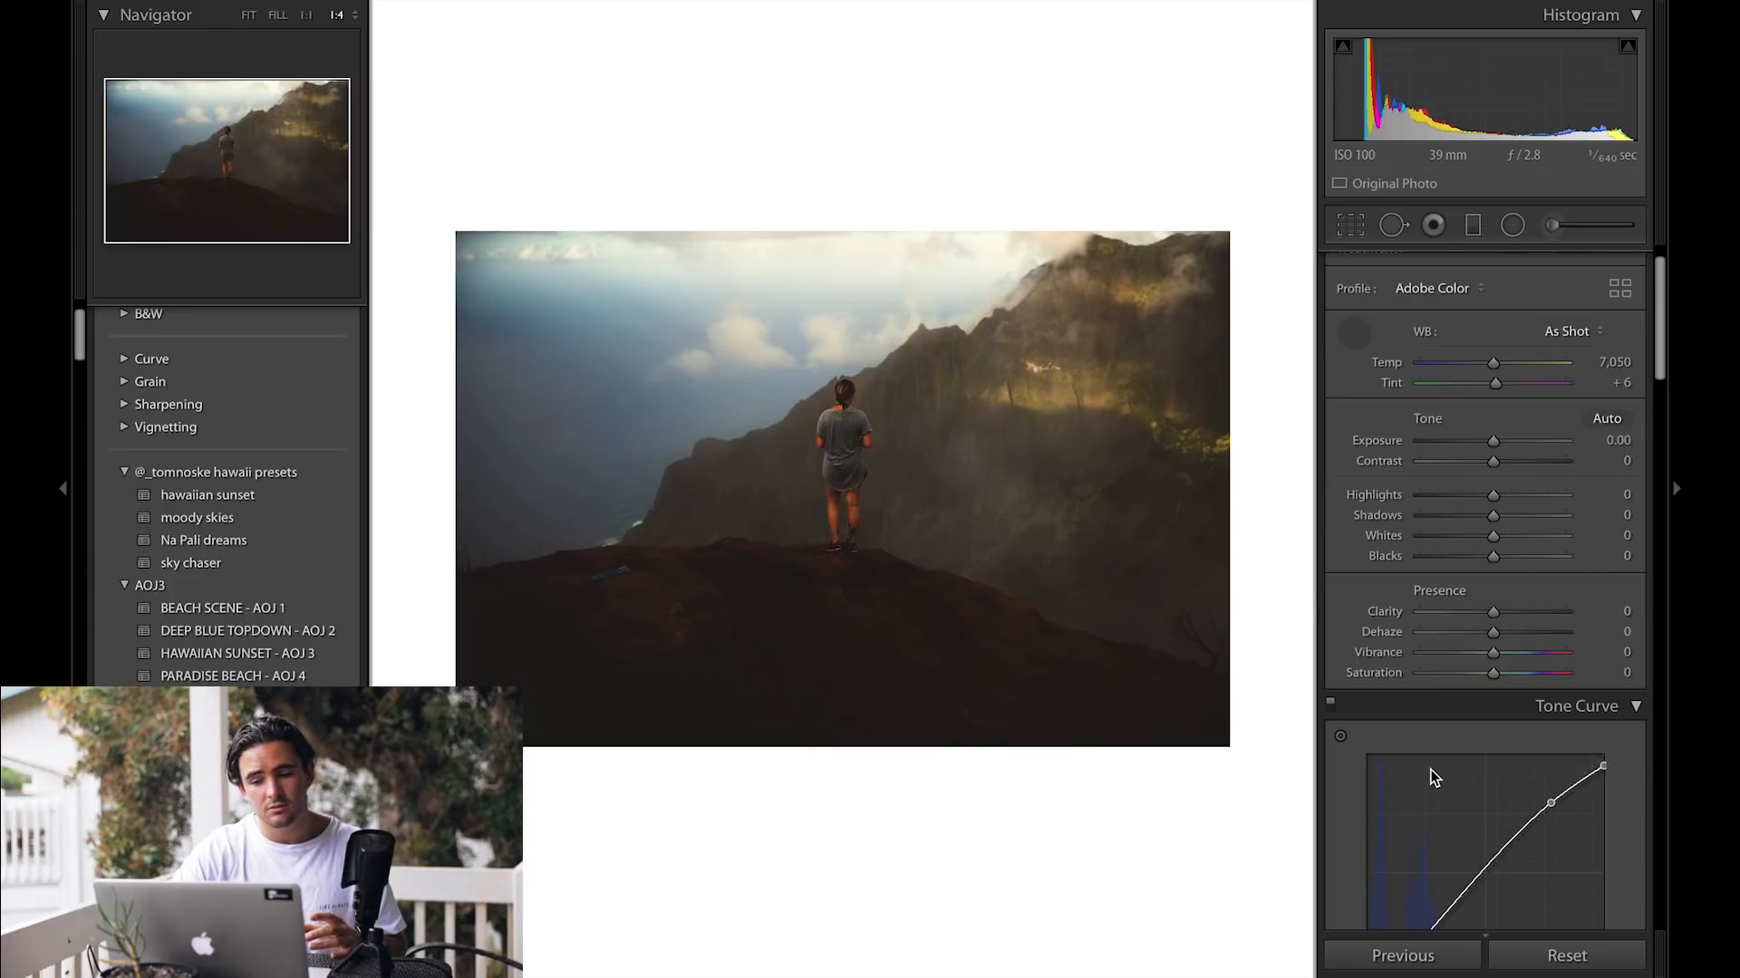
scroll(1486, 769, down, 3)
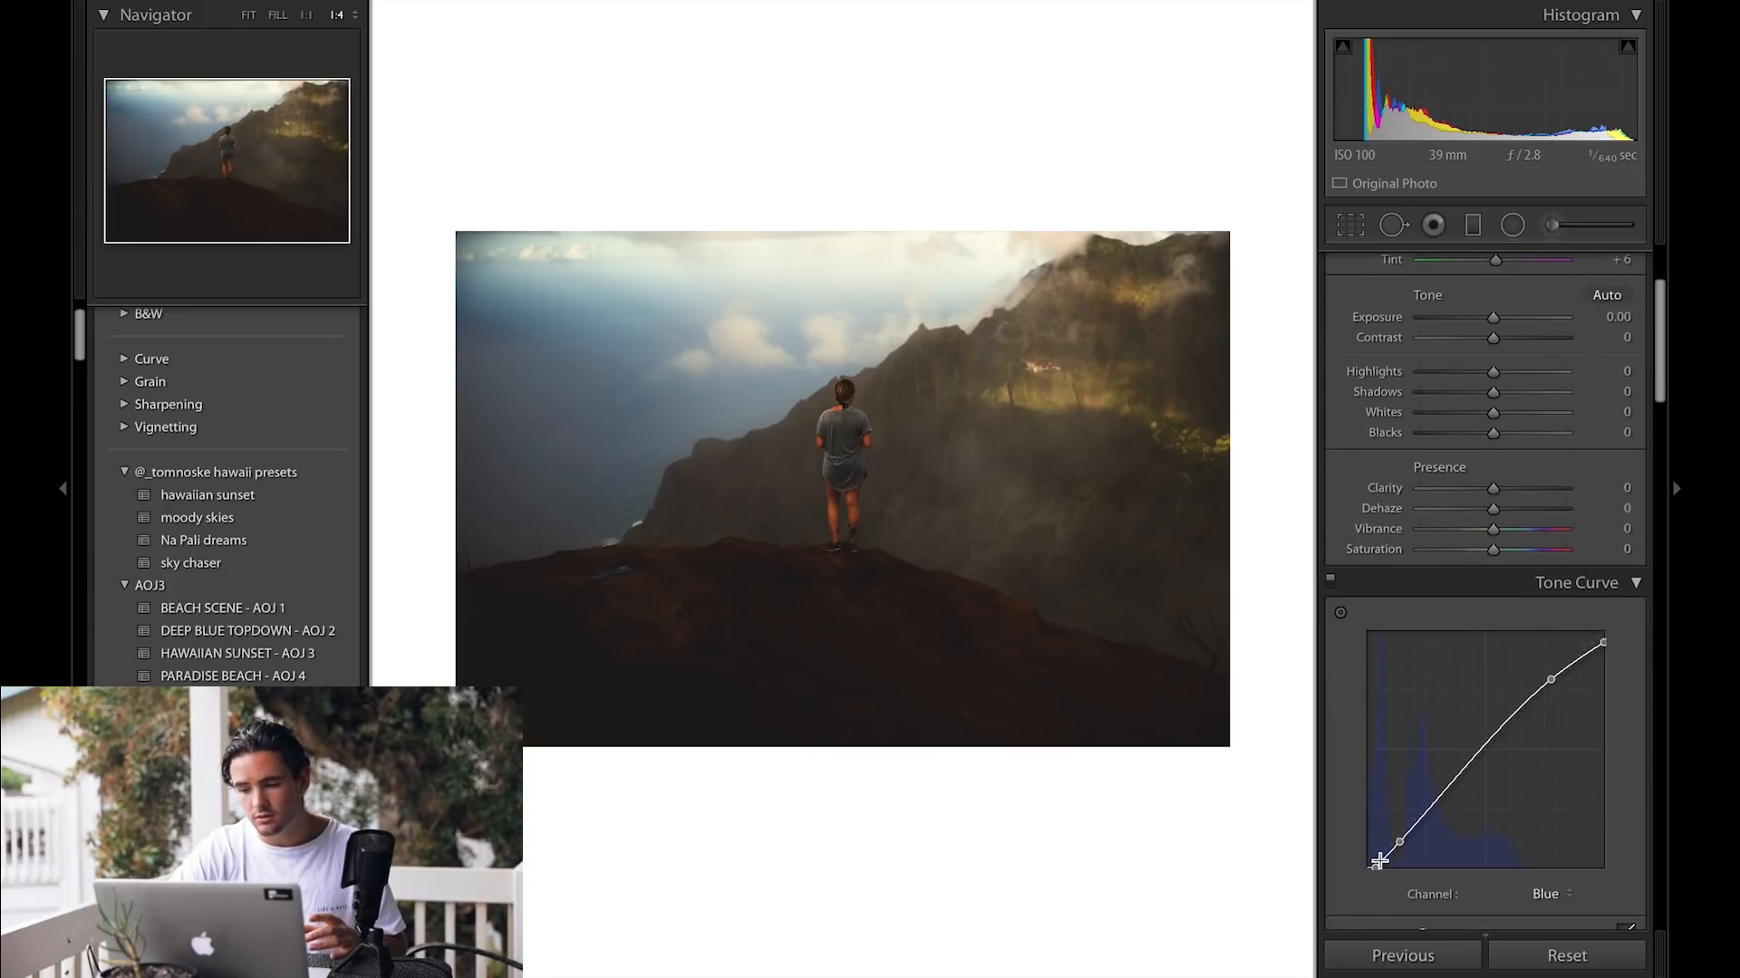
drag(1375, 868, 1376, 872)
drag(1606, 641, 1605, 650)
Step: Switch to the Green channel curve and nudge its black and white points, returning the black point
scroll(1473, 491, up, 1)
key(w)
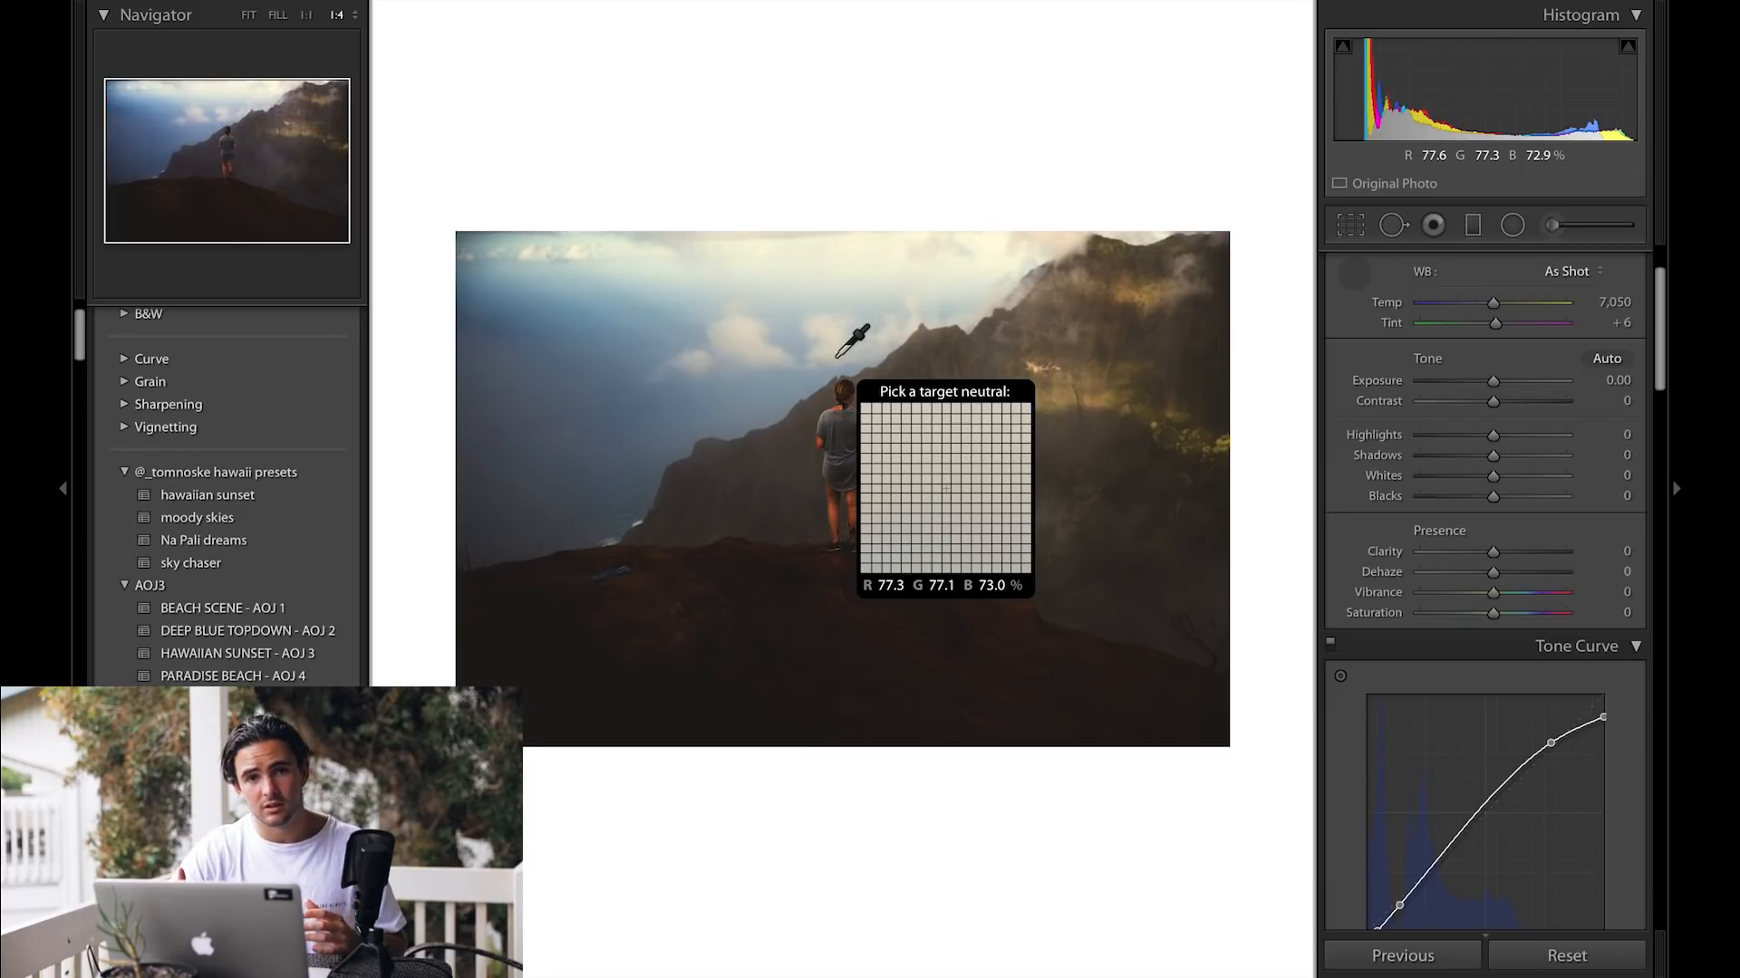
scroll(1531, 665, down, 3)
click(1565, 827)
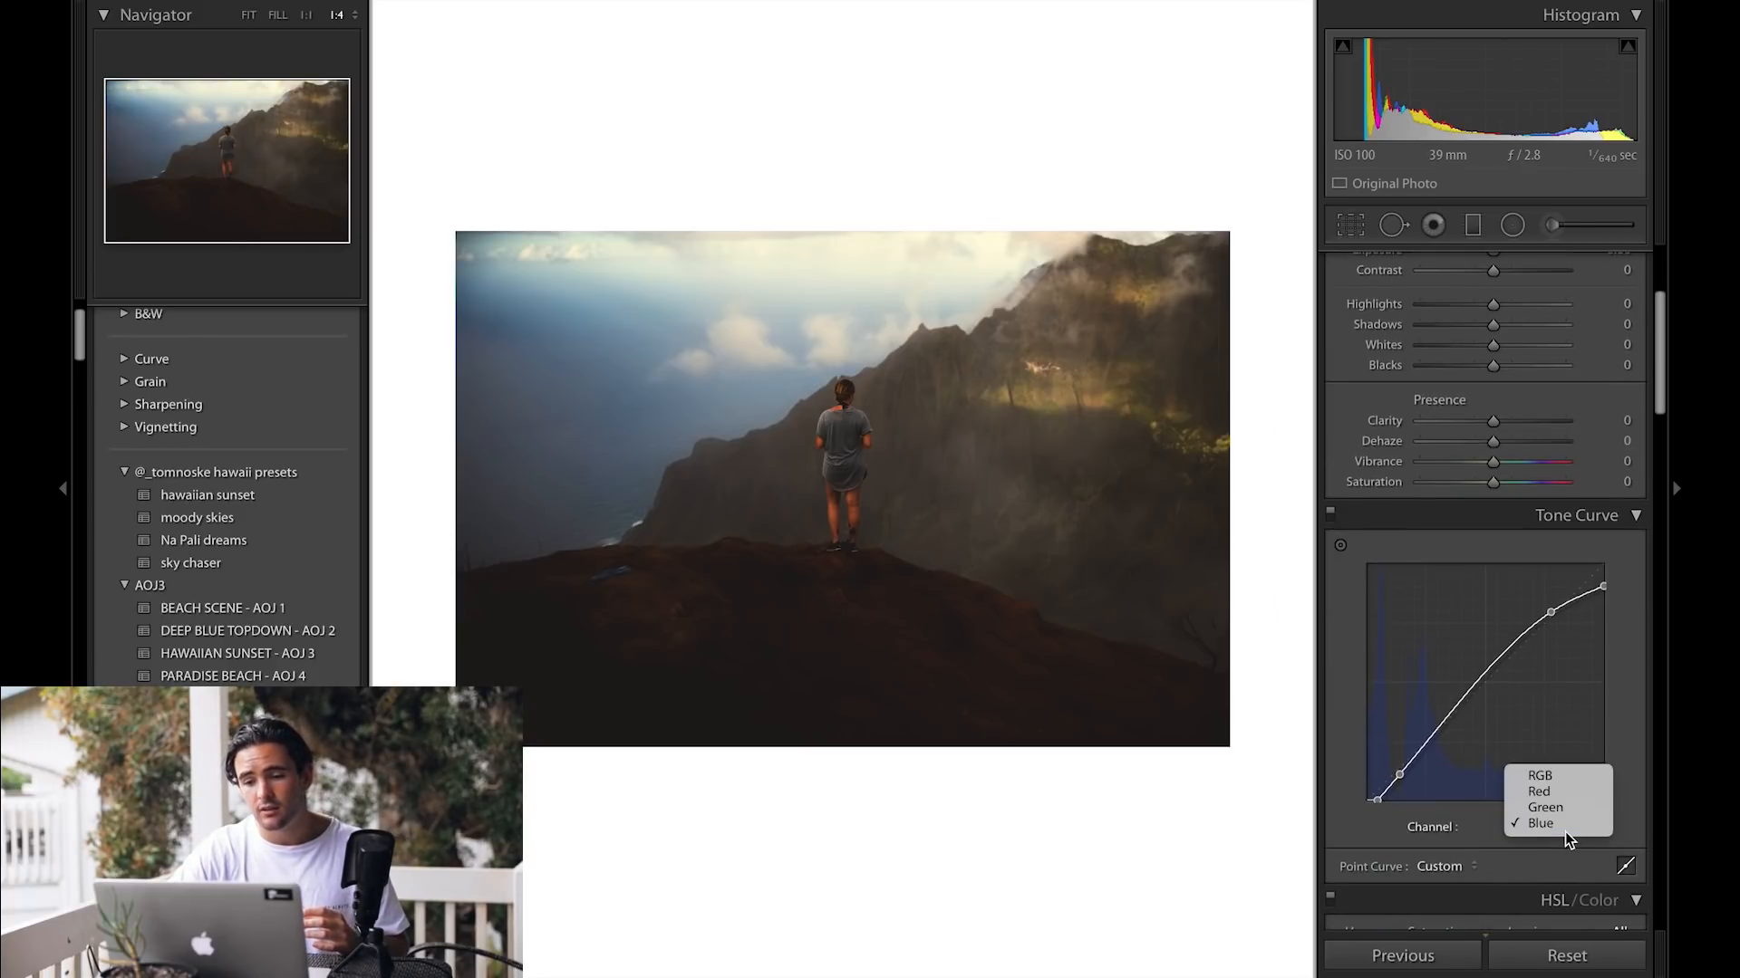
click(1561, 806)
drag(1366, 805, 1360, 797)
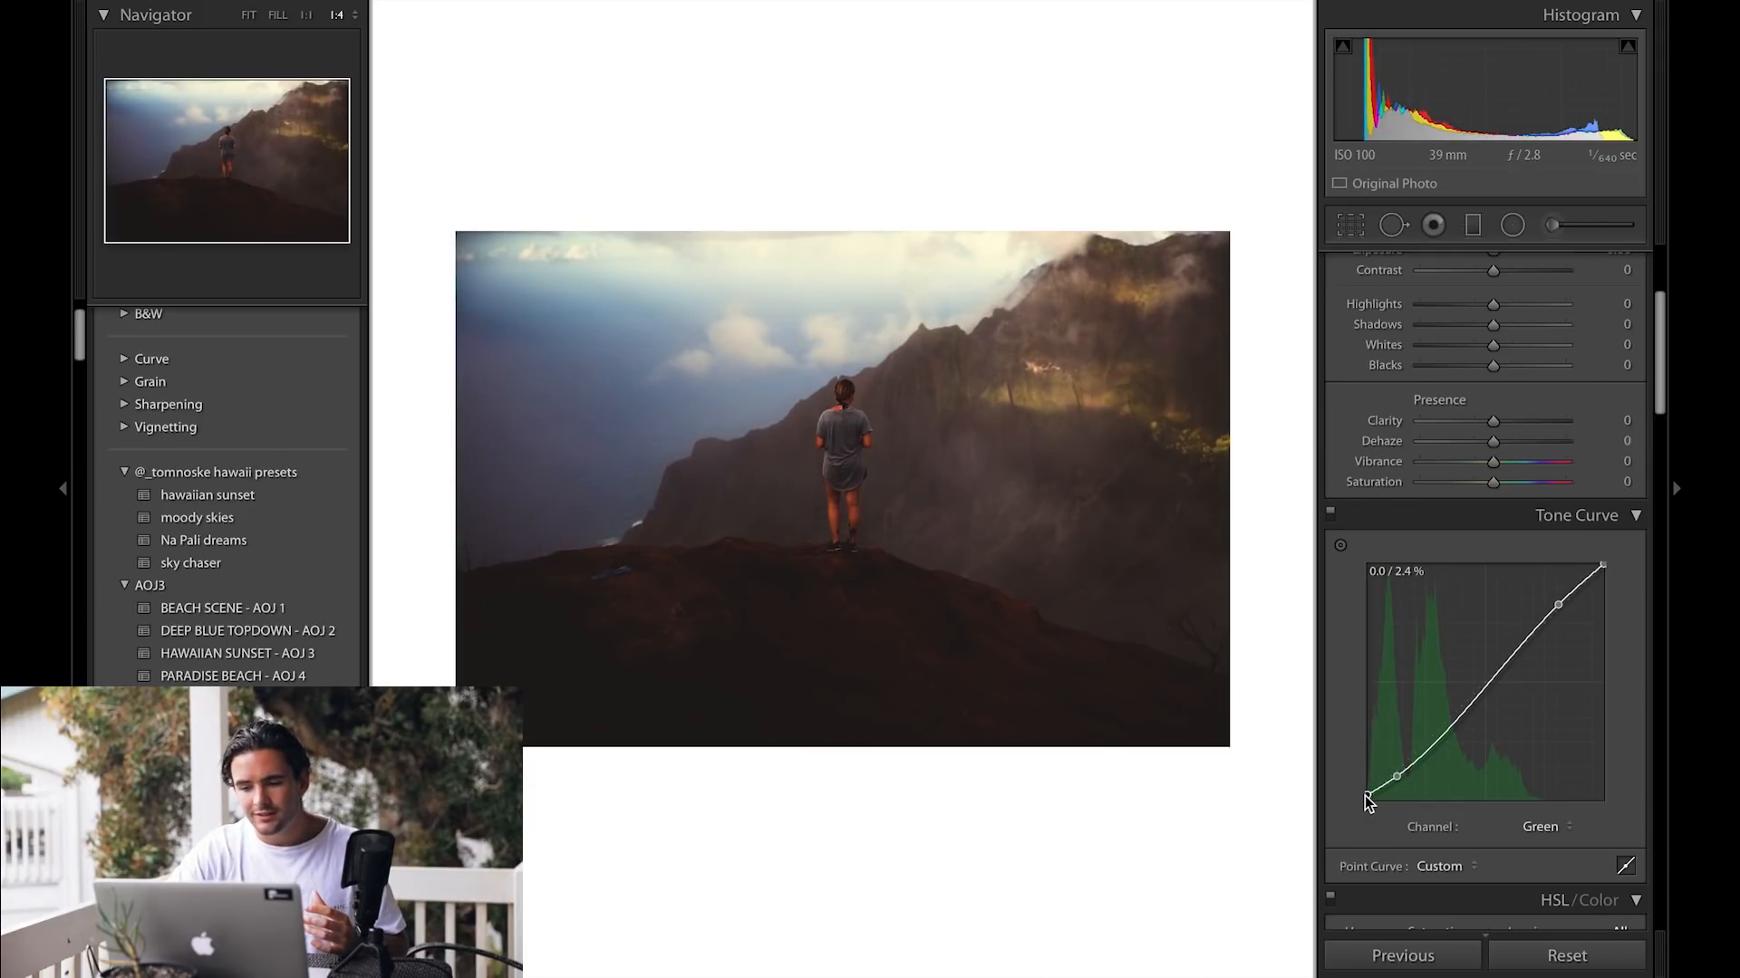
drag(1601, 565, 1616, 565)
drag(1367, 795, 1366, 803)
Step: Switch to the Red channel curve and drag its black and white points
click(1536, 825)
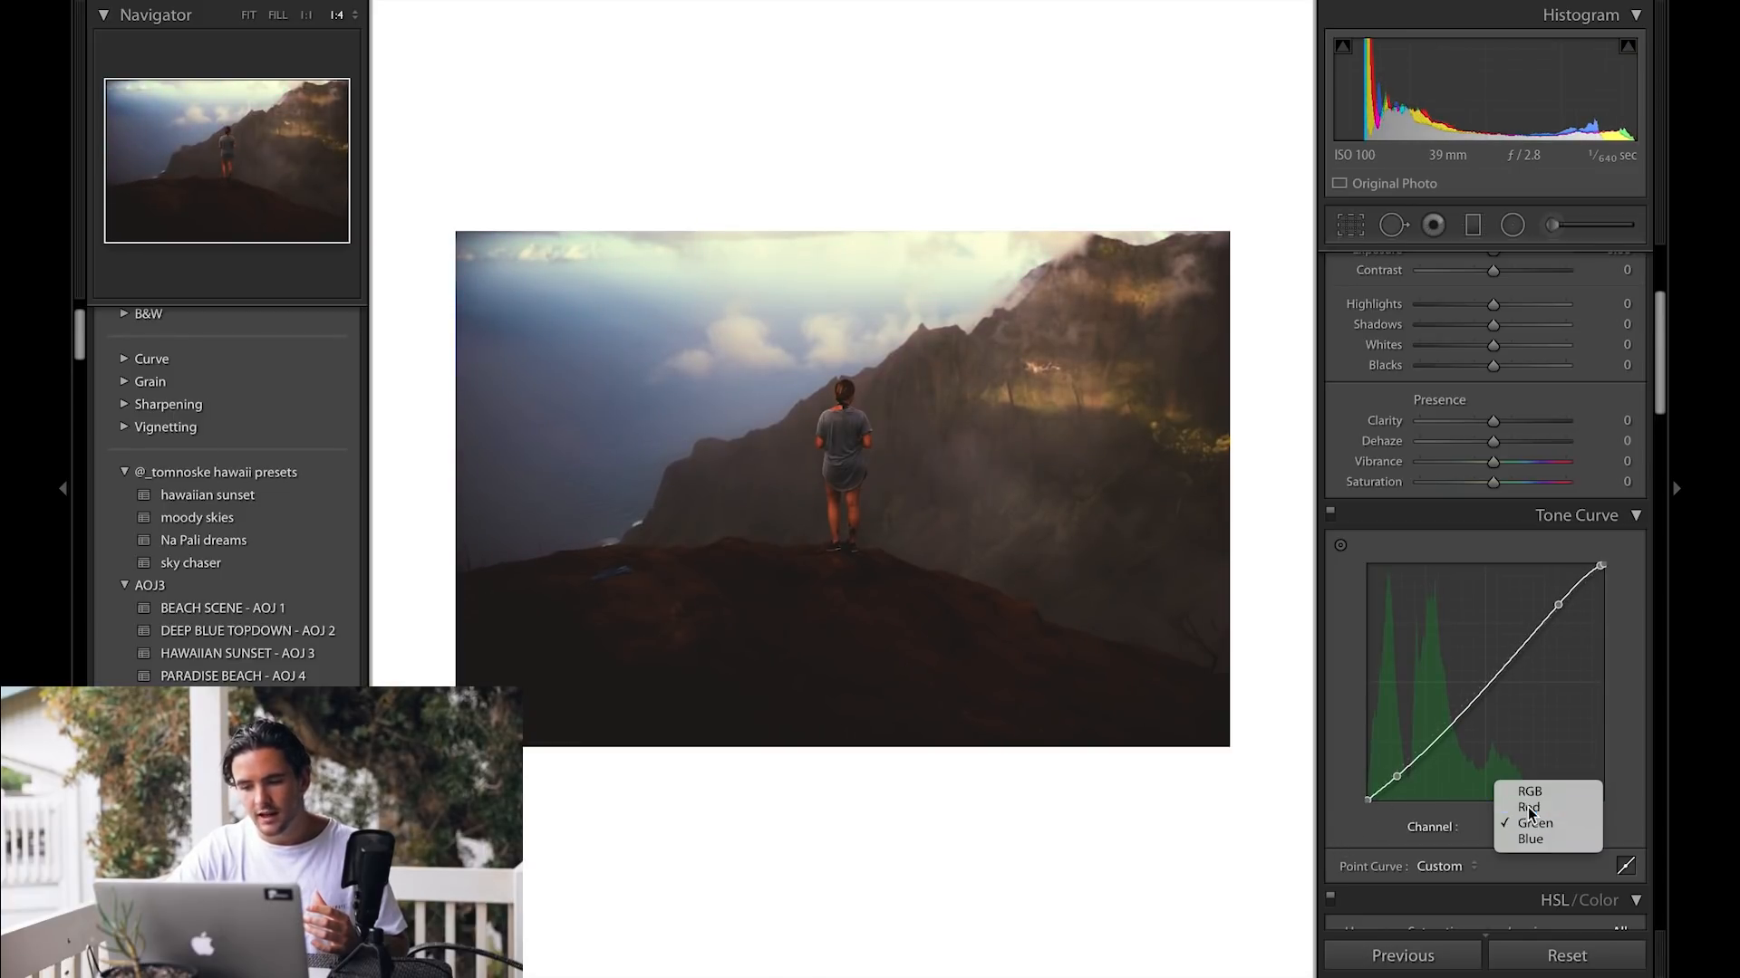
click(1528, 808)
drag(1368, 799, 1326, 834)
mouse_move(1603, 566)
mouse_down()
mouse_move(1620, 574)
mouse_move(1605, 561)
mouse_up()
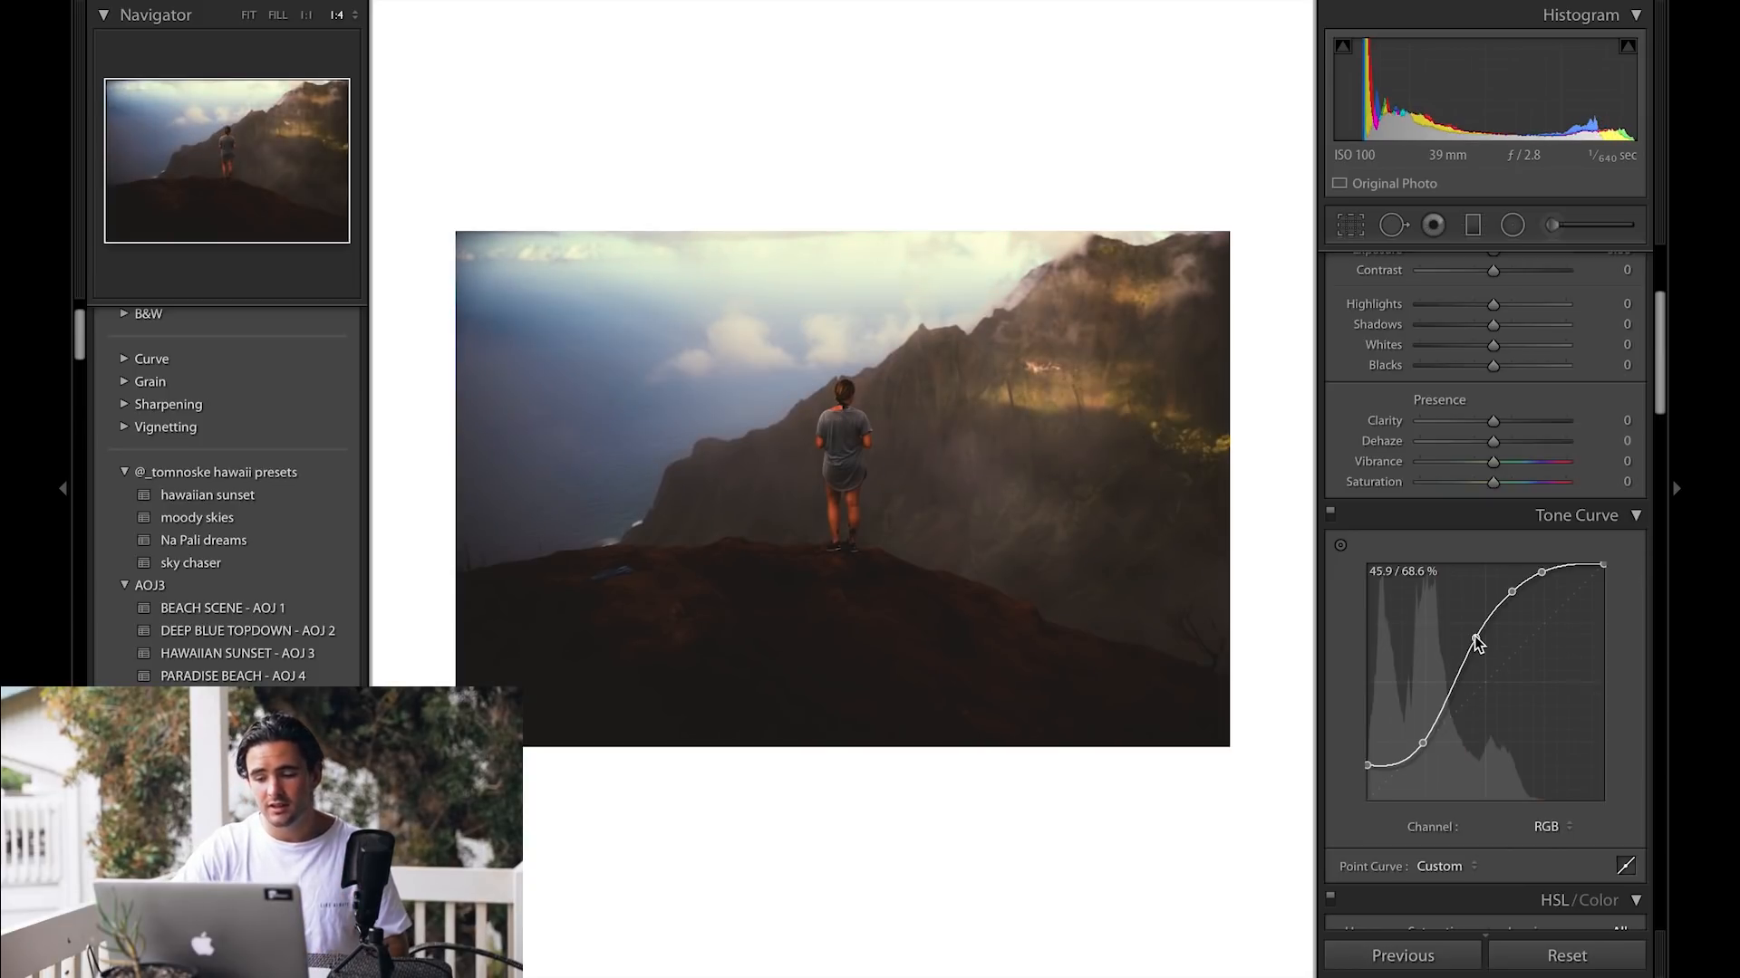
Step: Compare the photo before and after, toggling the tone curve adjustments off and on
key(backslash)
key(backslash)
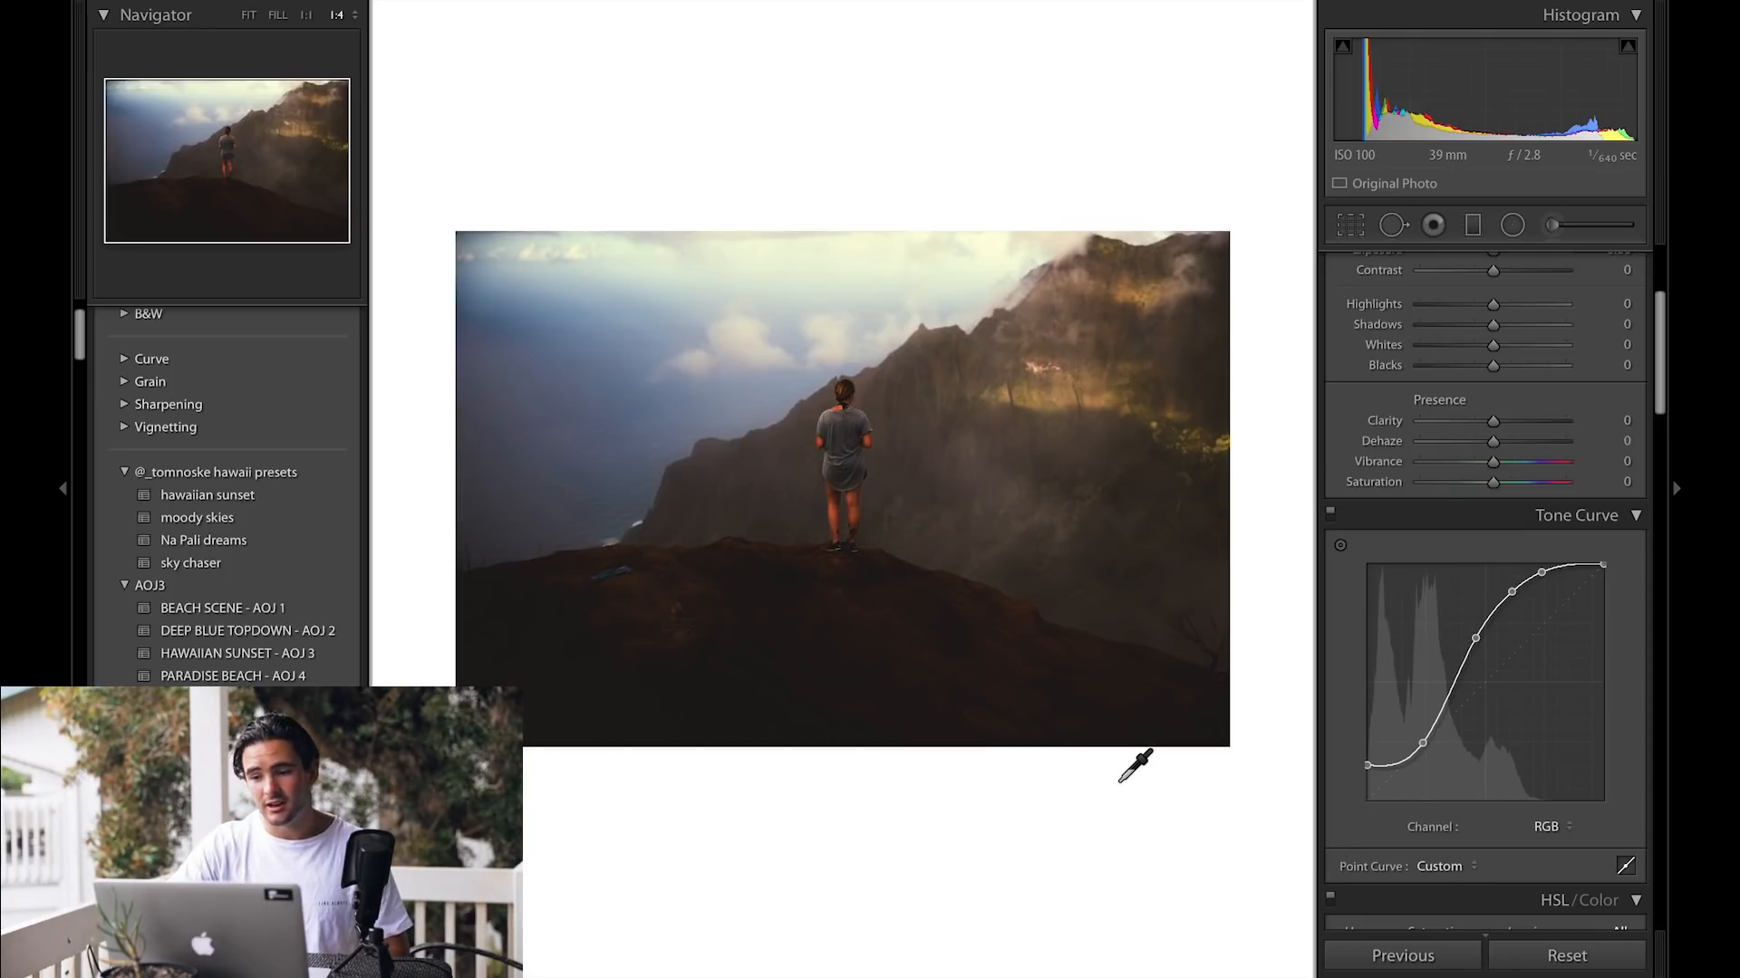
click(1329, 513)
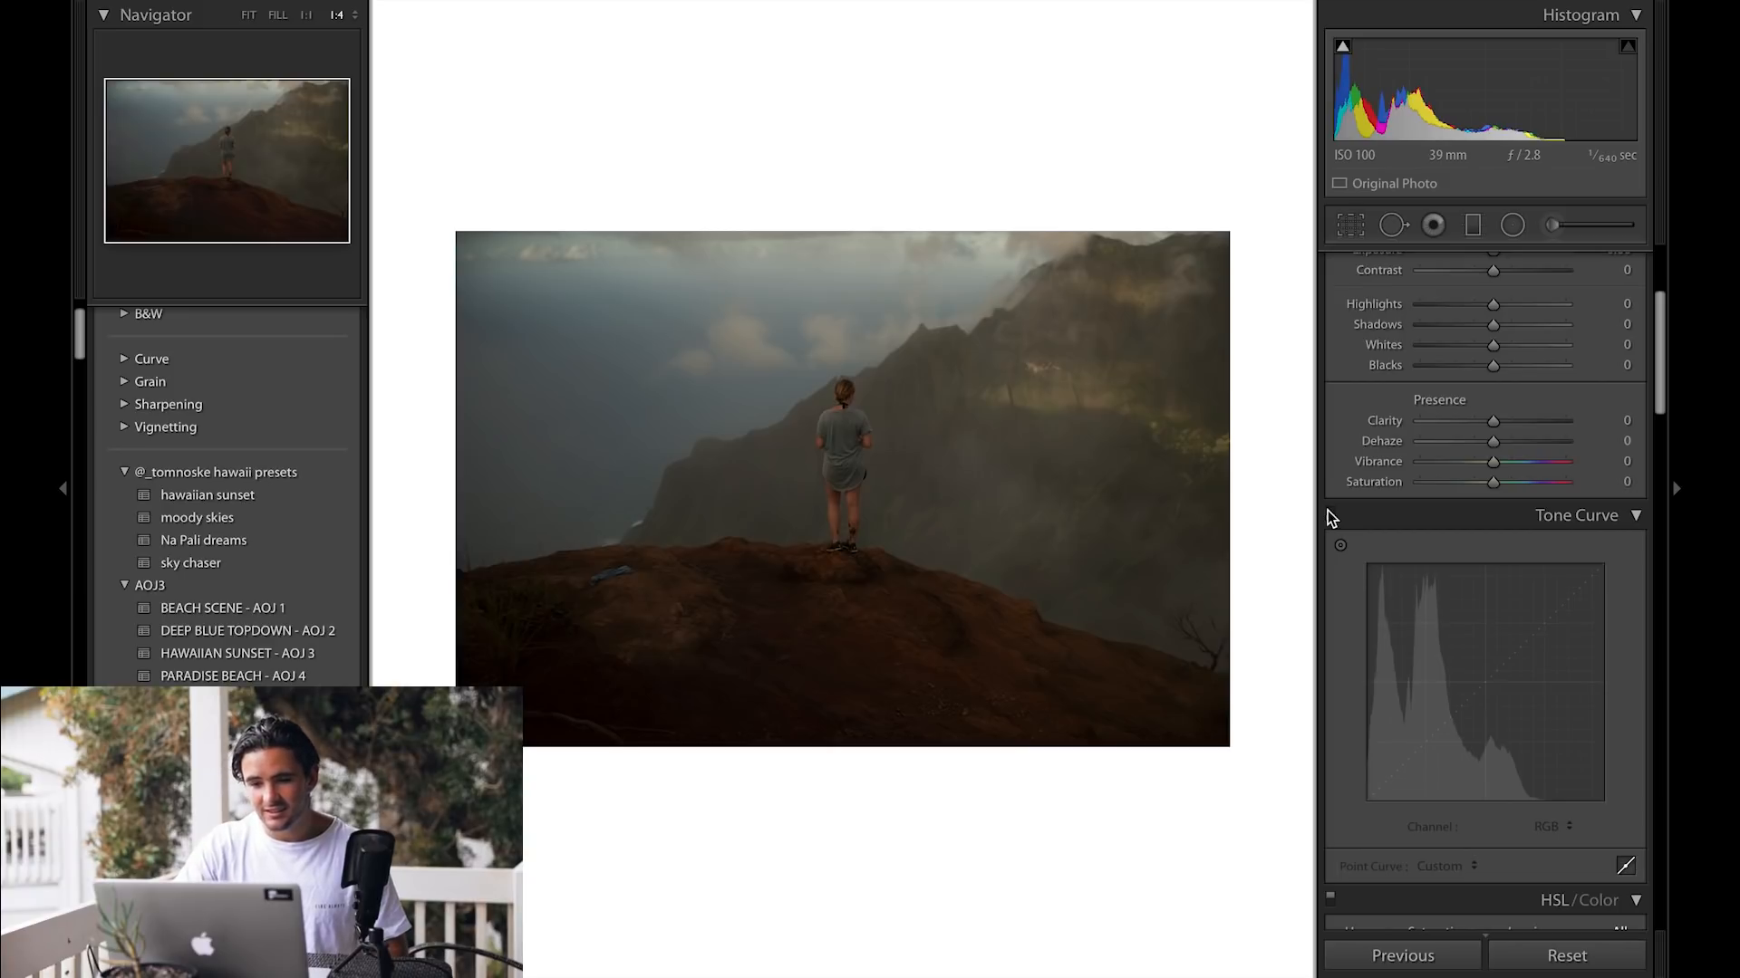
key(backslash)
key(backslash)
key(backslash)
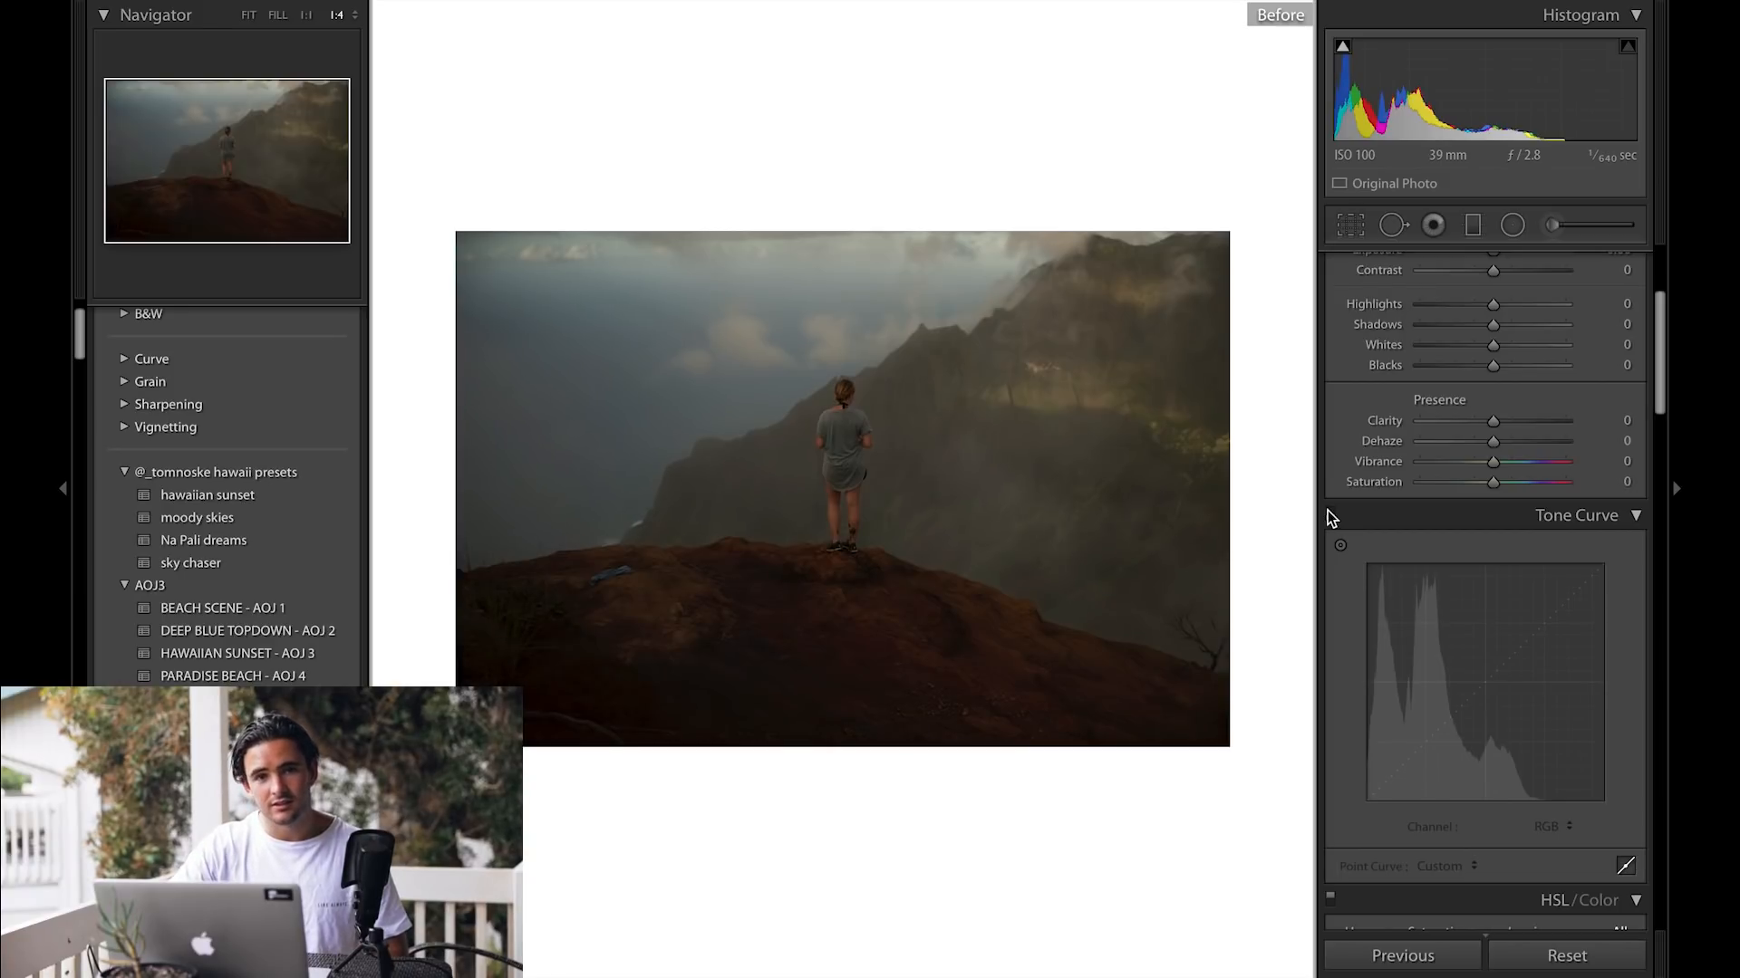
key(backslash)
click(1331, 513)
key(backslash)
key(backslash)
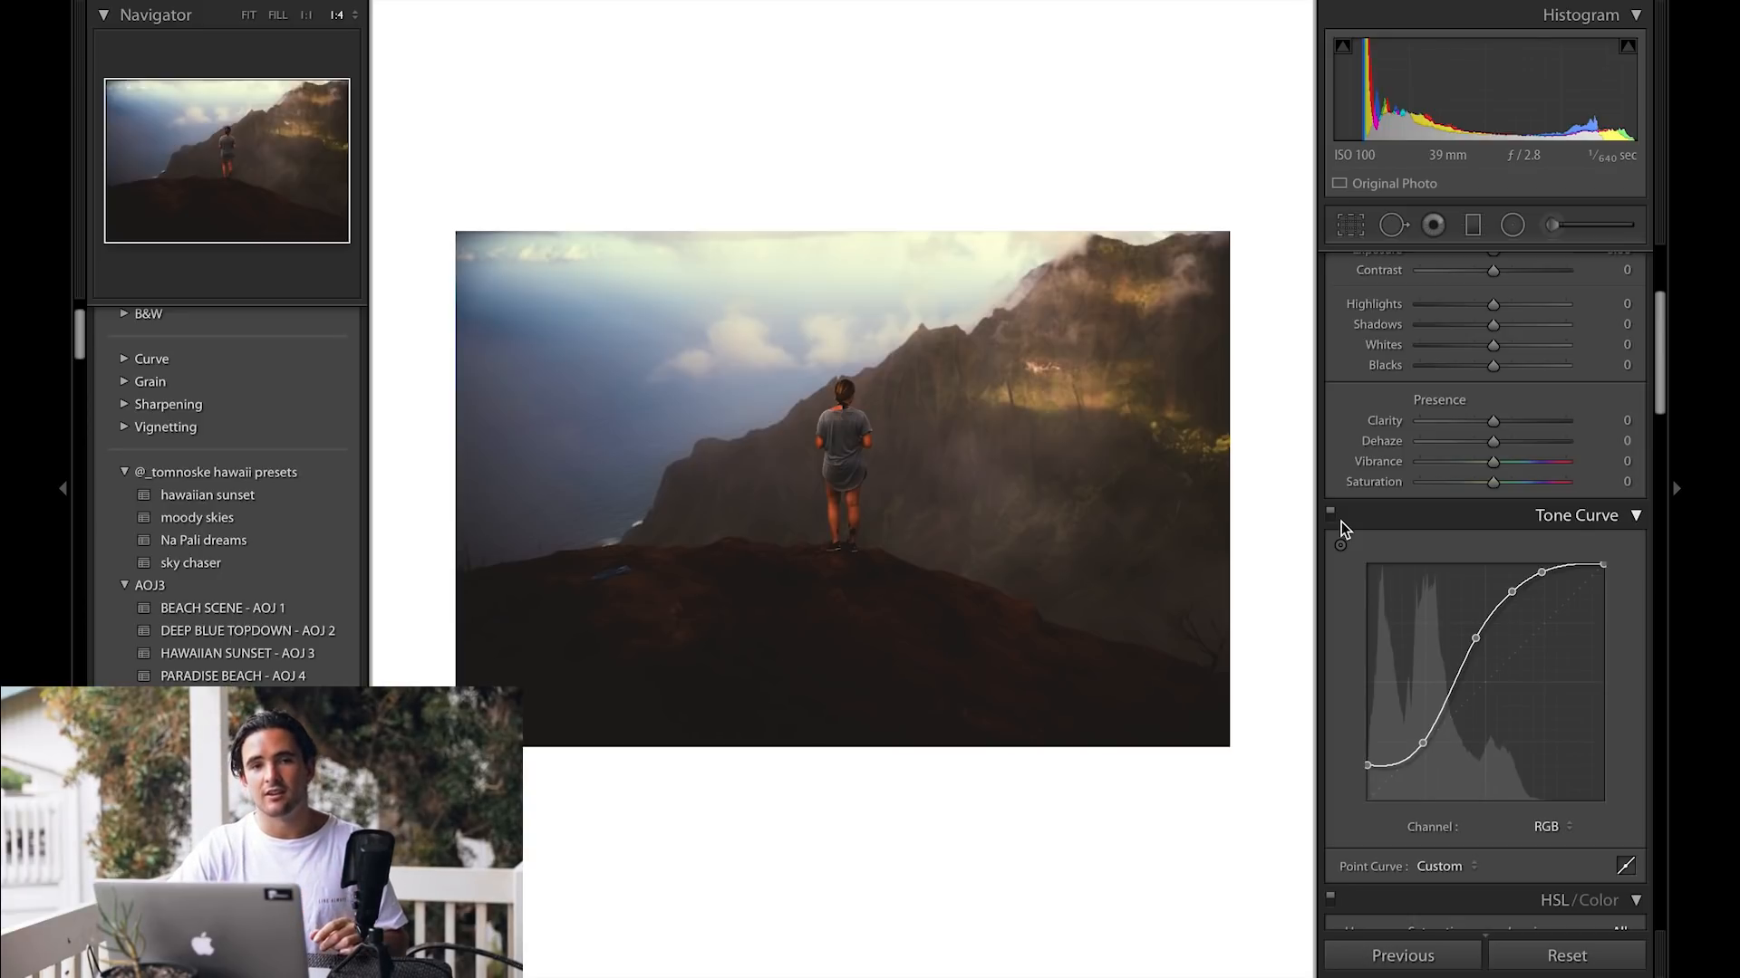
Step: Reset all of the photo's develop settings
click(1559, 827)
click(1551, 827)
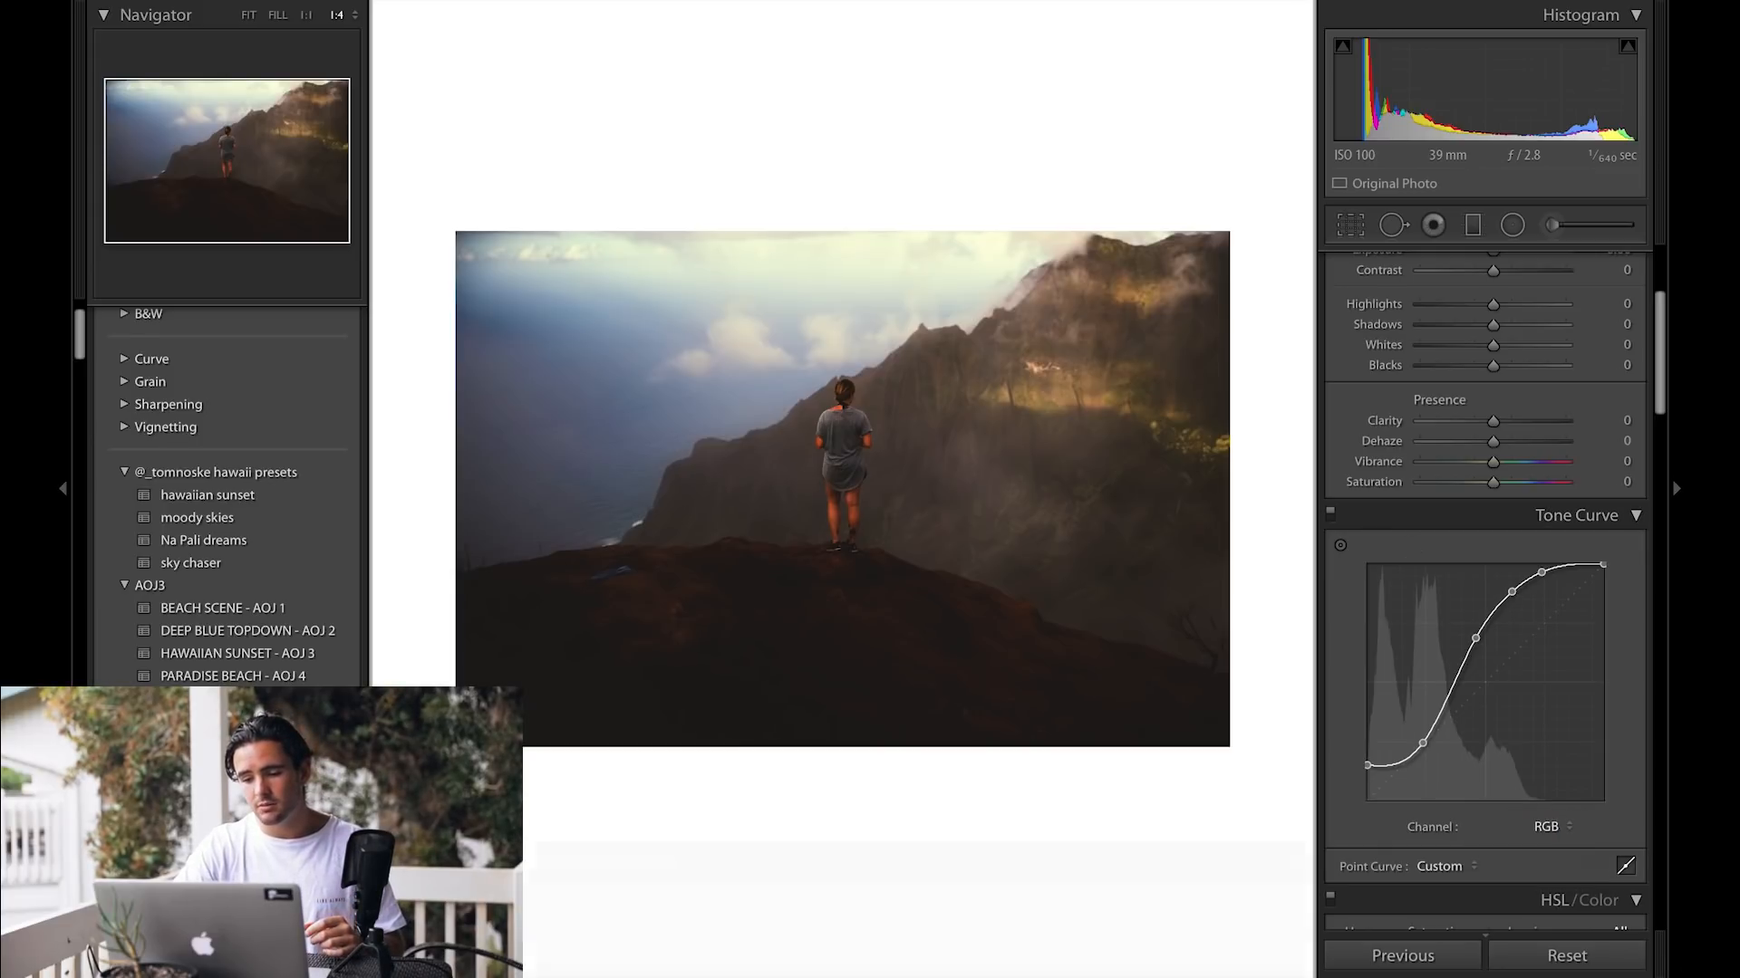
click(1568, 957)
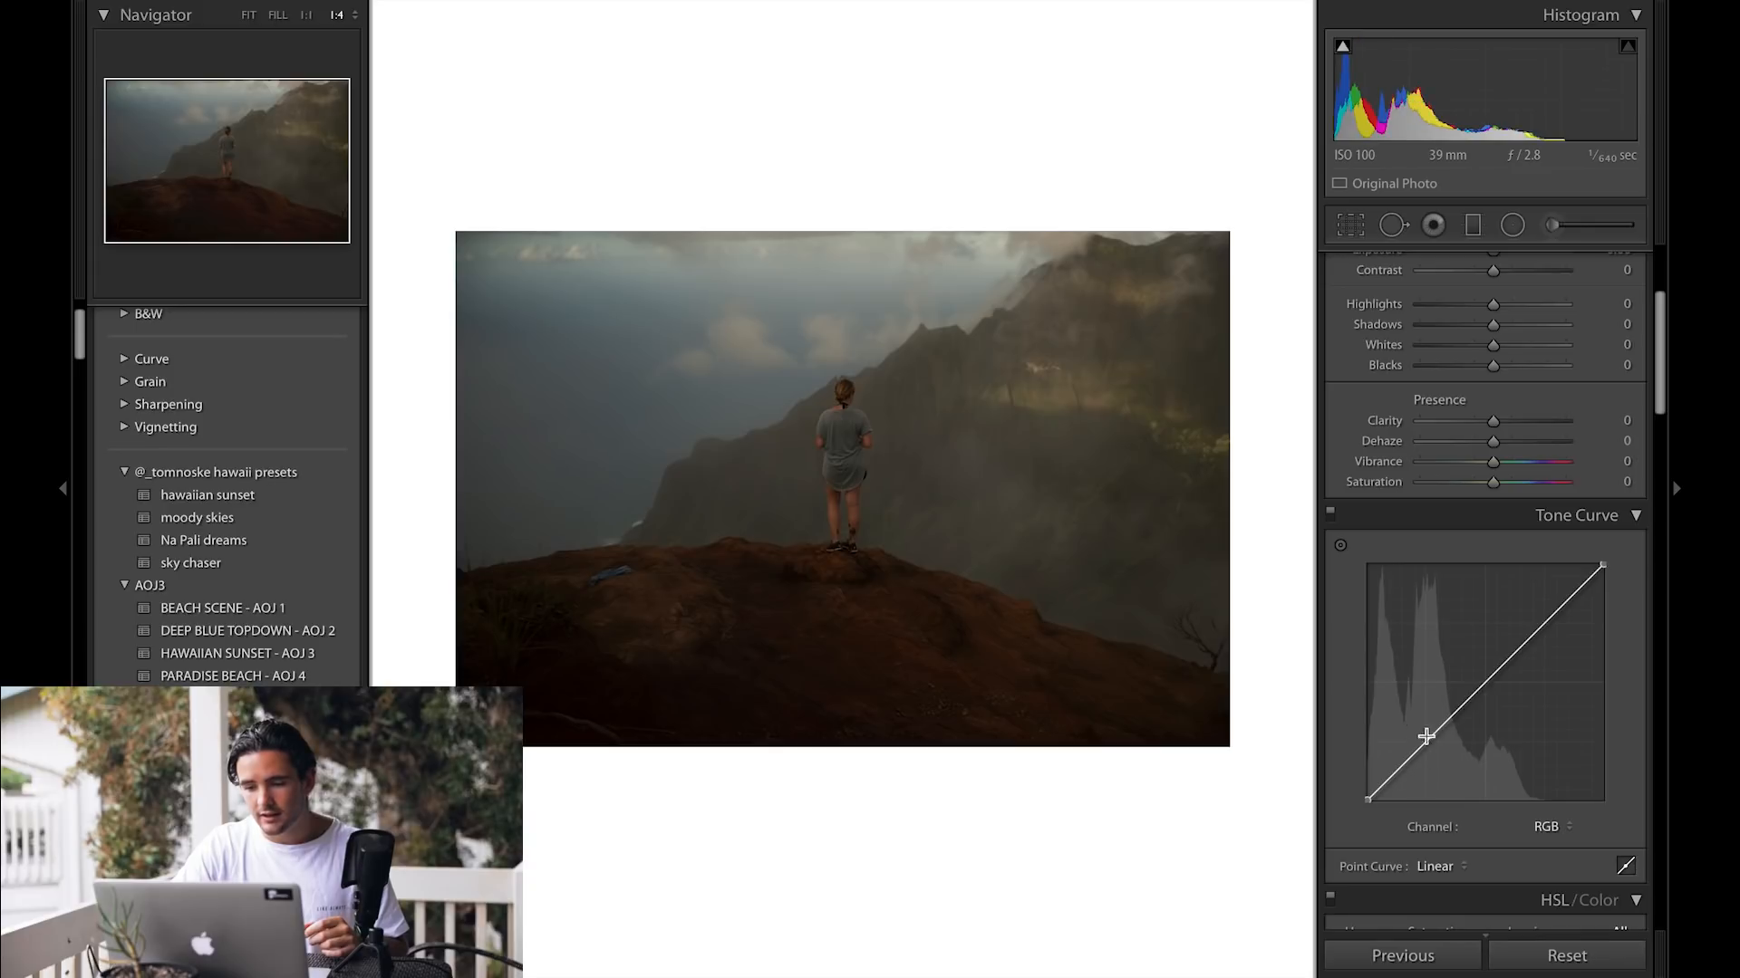
Step: Add a midpoint and pull the RGB curve's black and white points inward, then reset the photo
click(1488, 681)
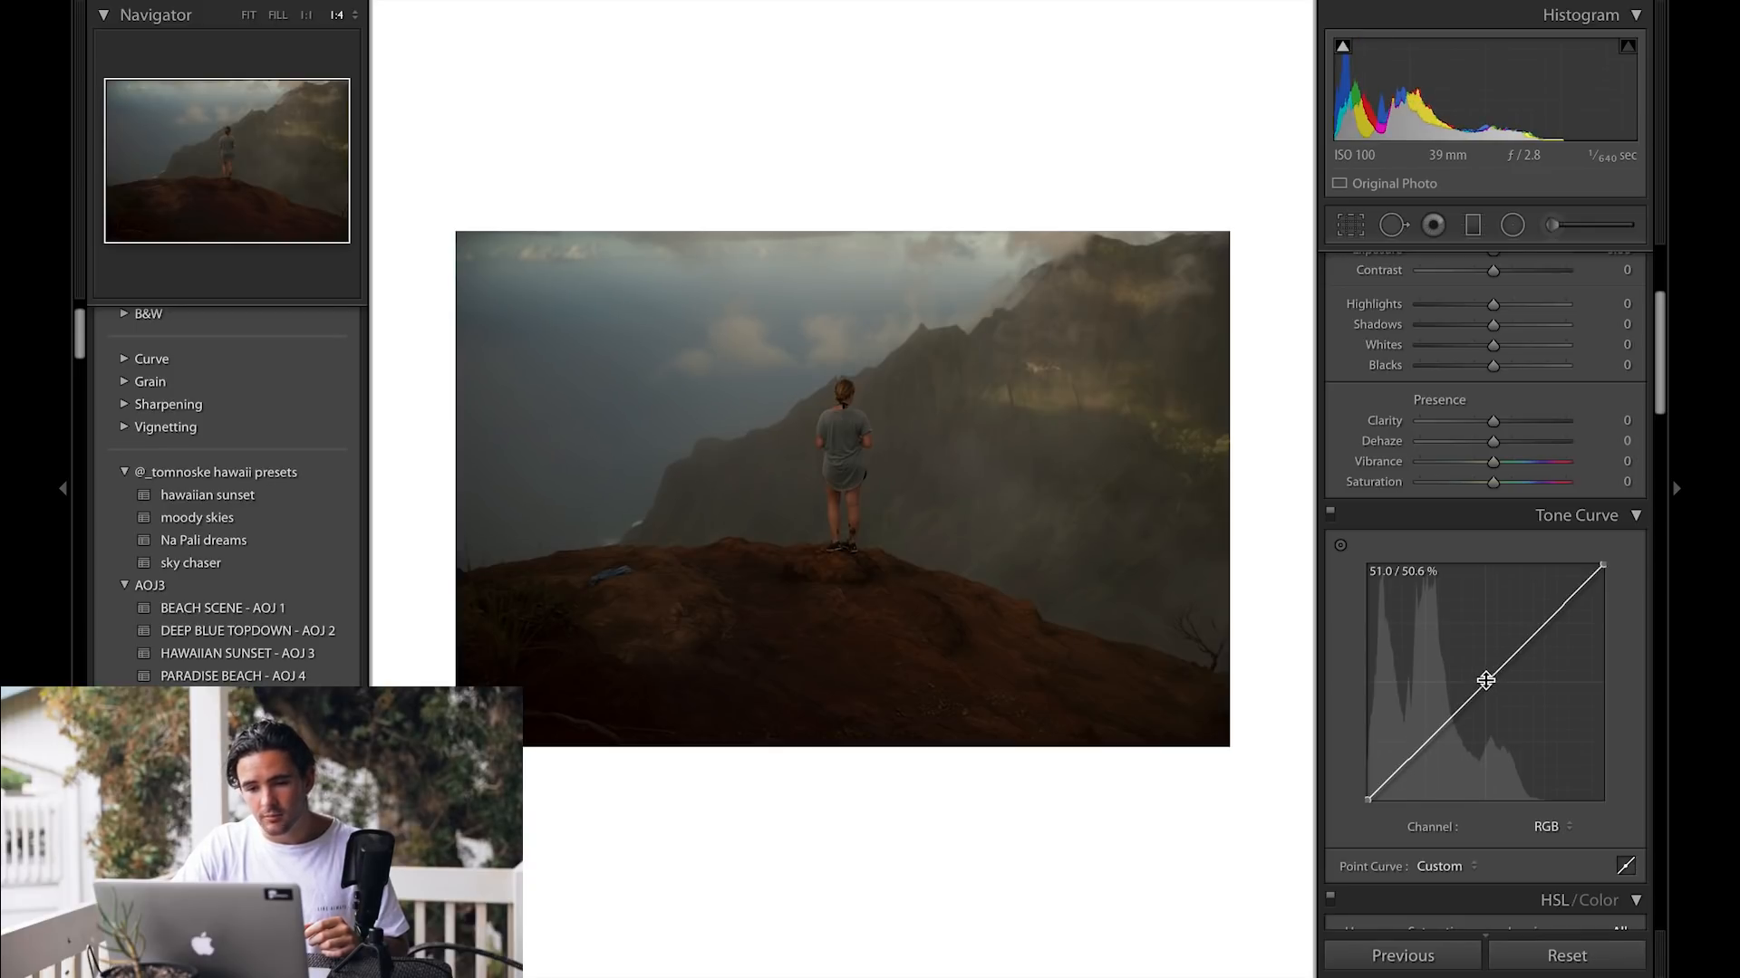
drag(1365, 801, 1382, 805)
drag(1603, 565, 1558, 566)
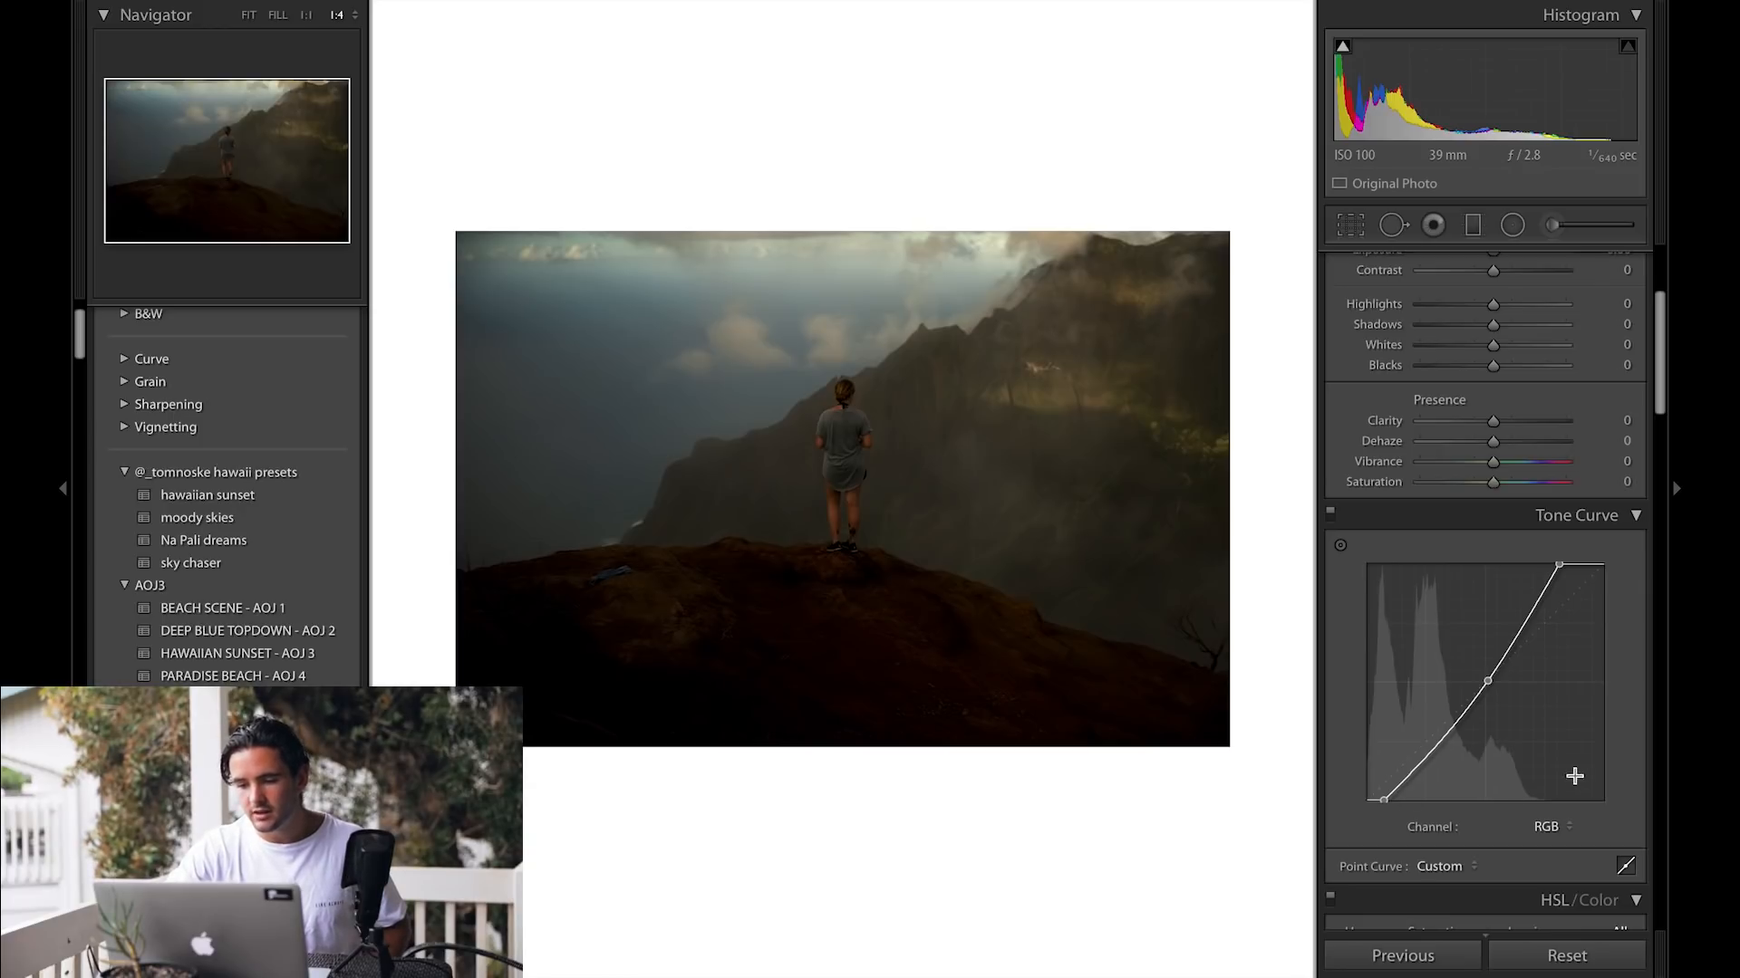
click(1560, 957)
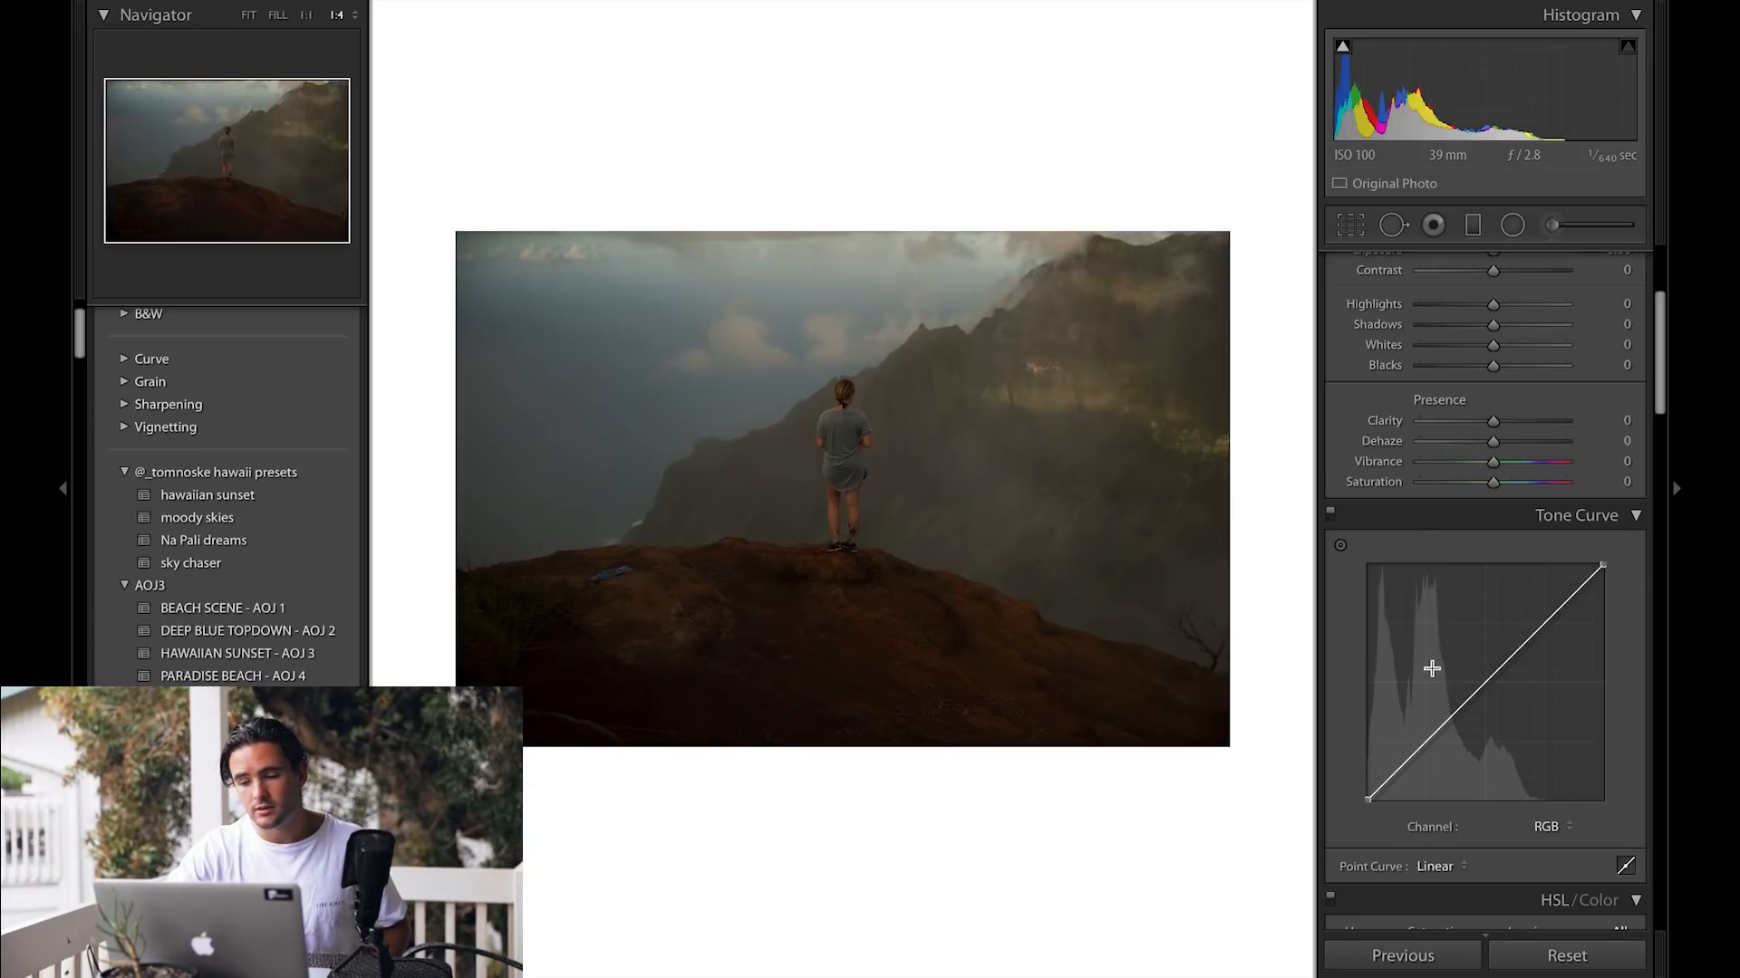
Step: Add shadow, mid and highlight points to the RGB curve, remove the midpoint and shape an S-curve
click(1413, 756)
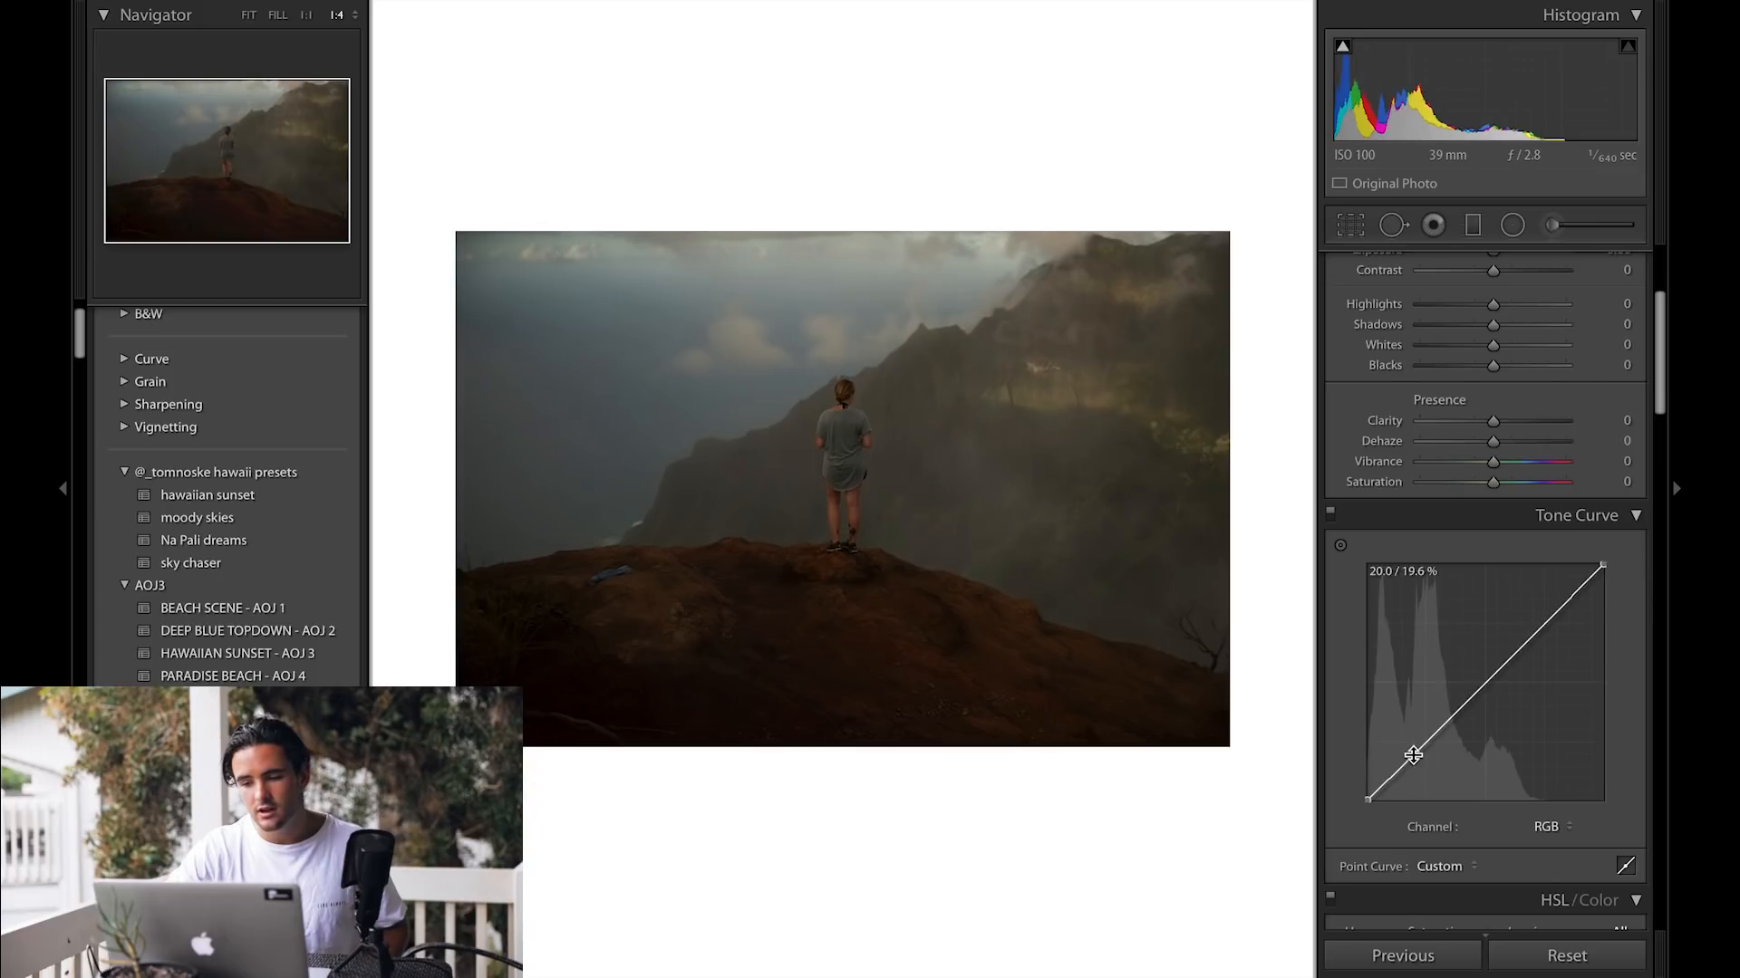
click(1486, 680)
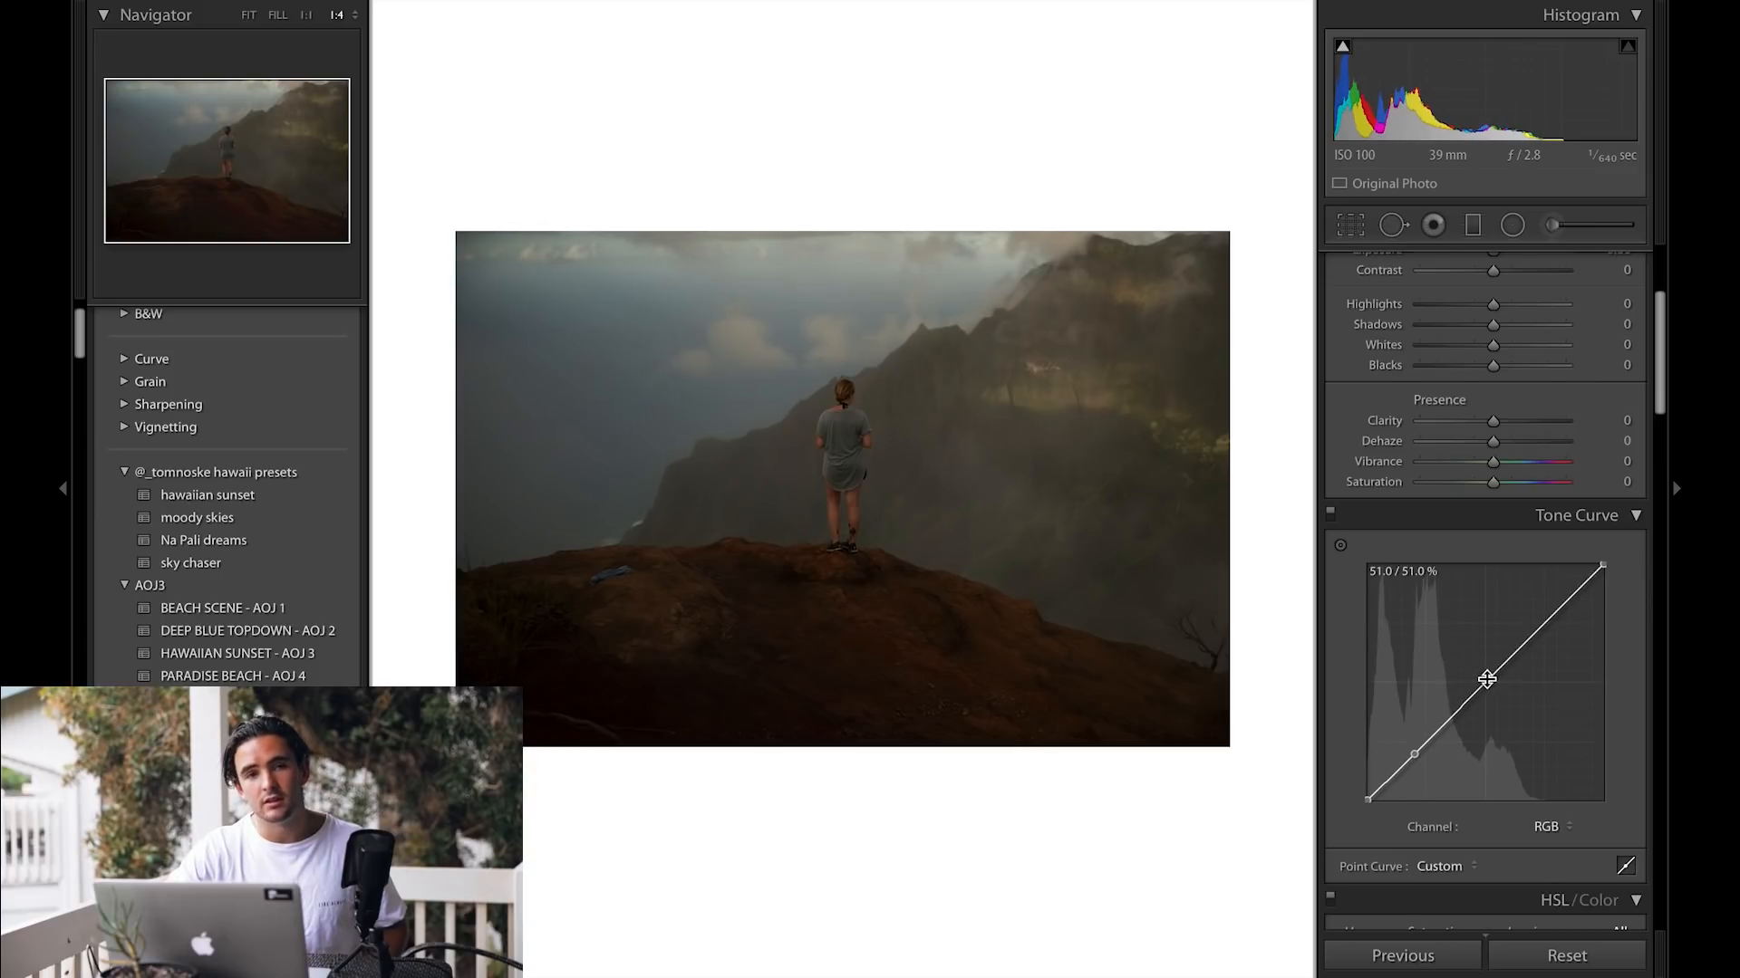
click(1560, 605)
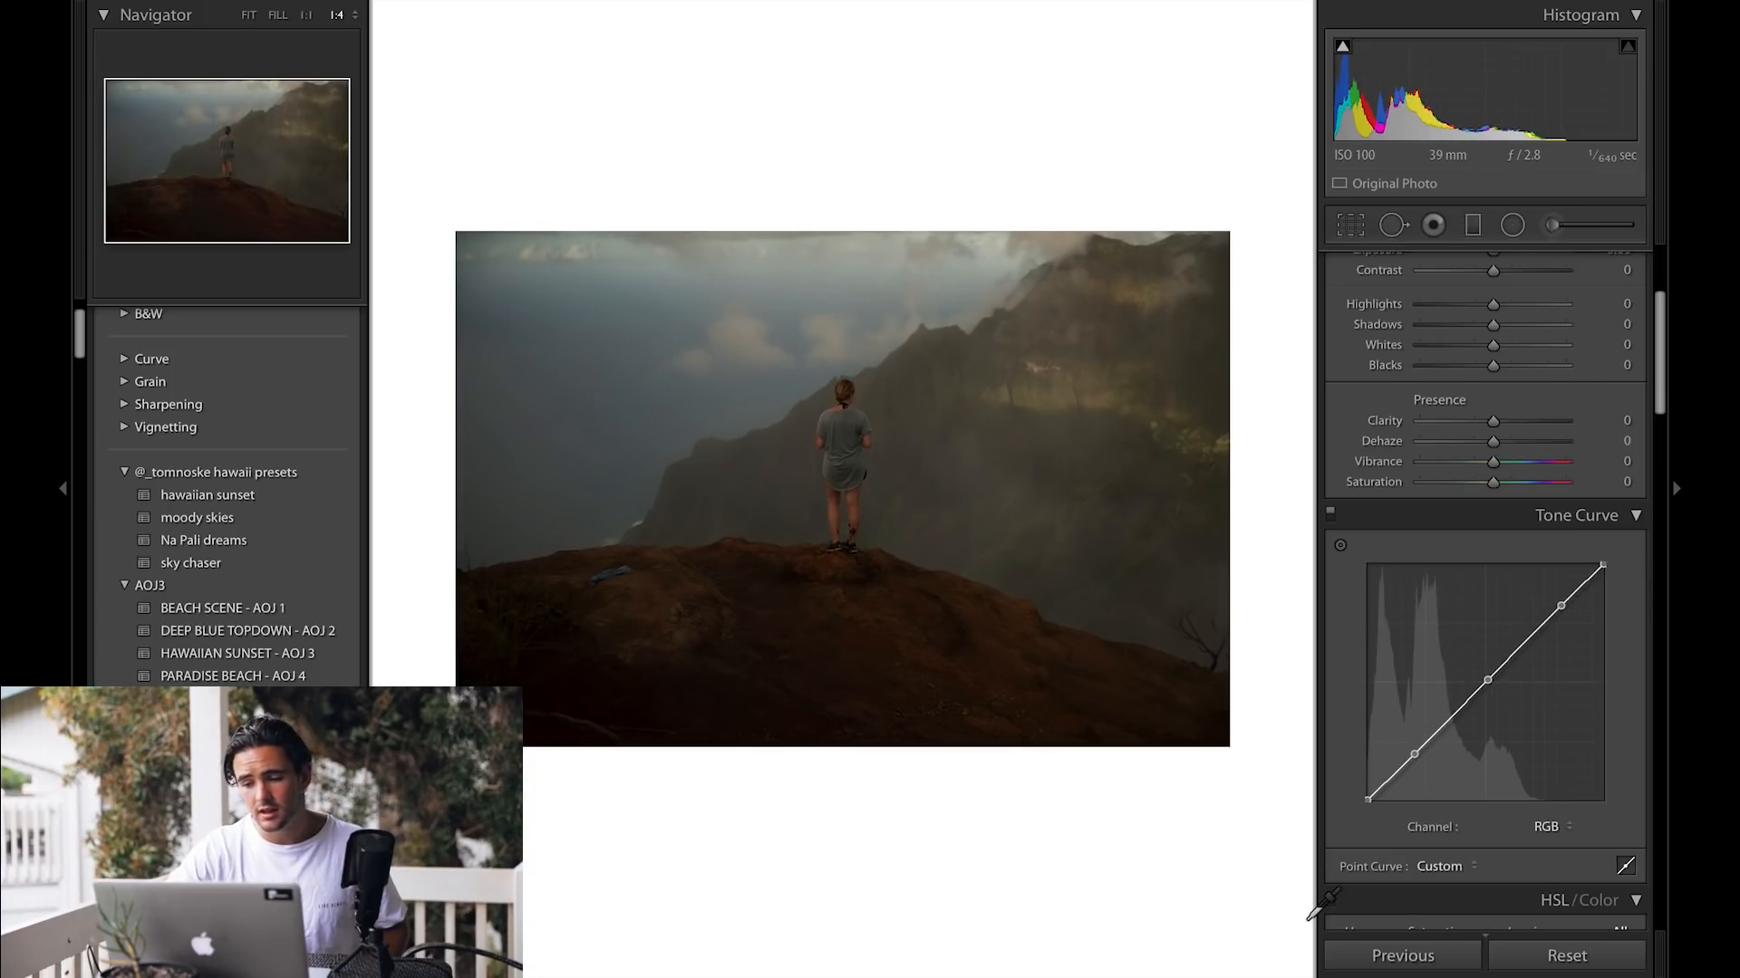
double_click(1488, 678)
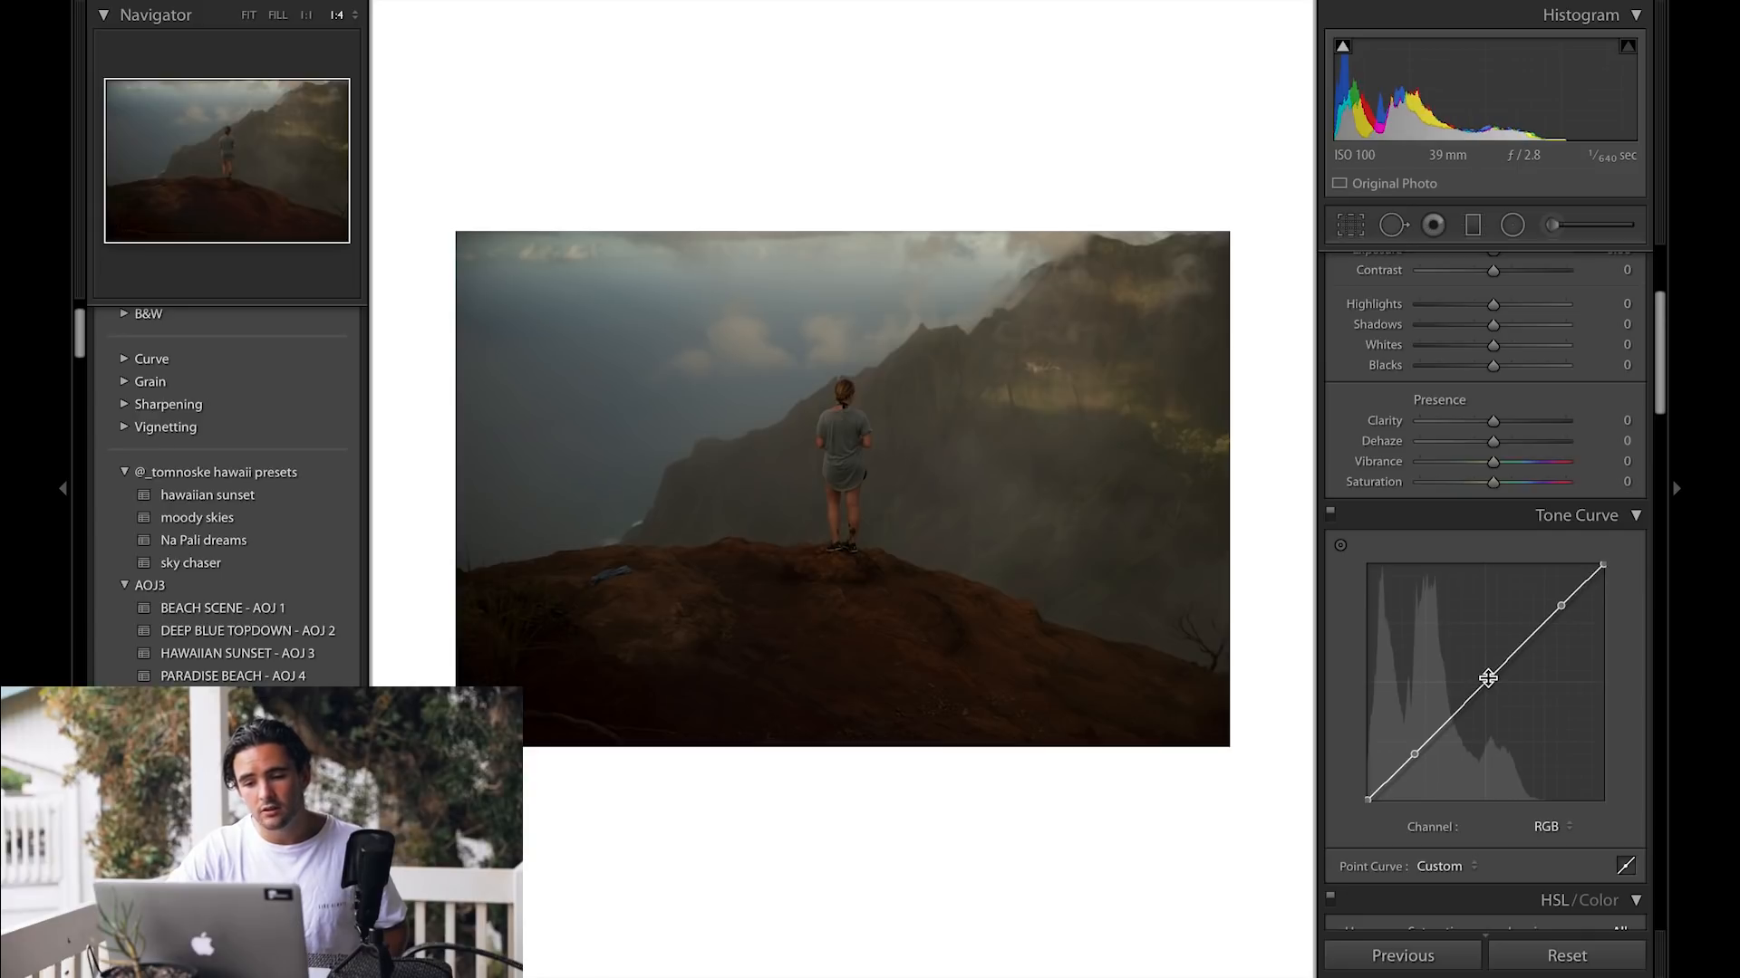
drag(1562, 607, 1547, 585)
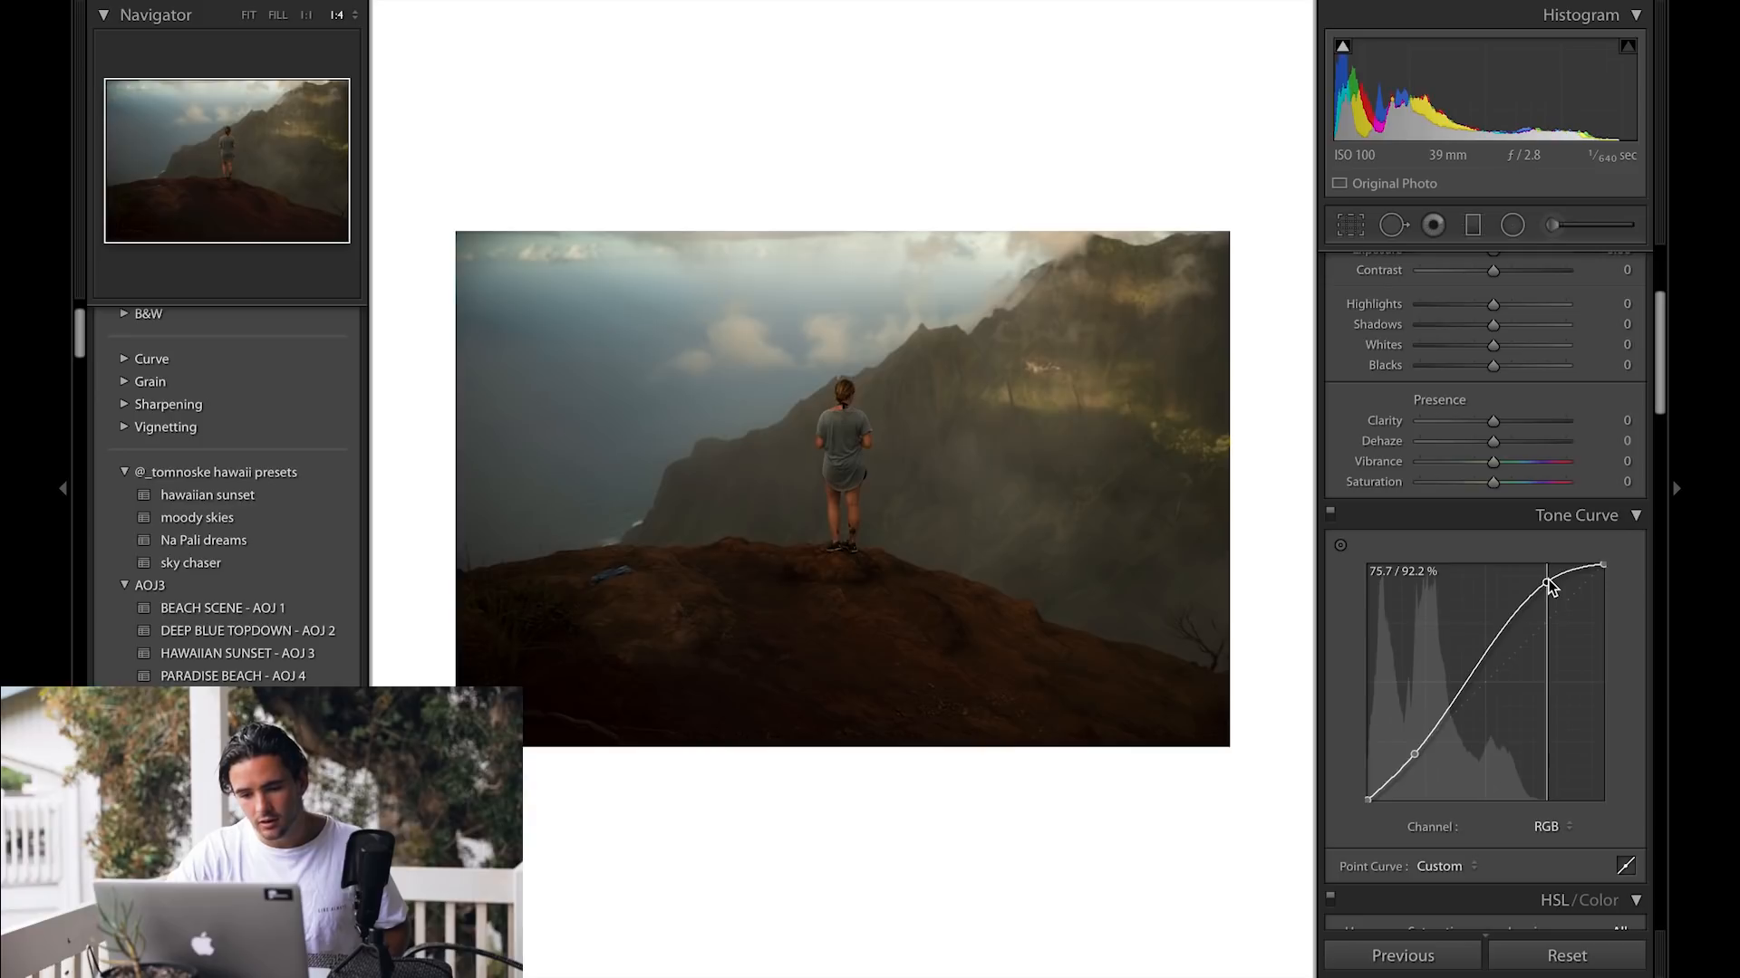
drag(1411, 755, 1418, 760)
Step: Show the shadow clipping warning and fine-tune the S-curve's highlight point before resetting the photo
click(1342, 45)
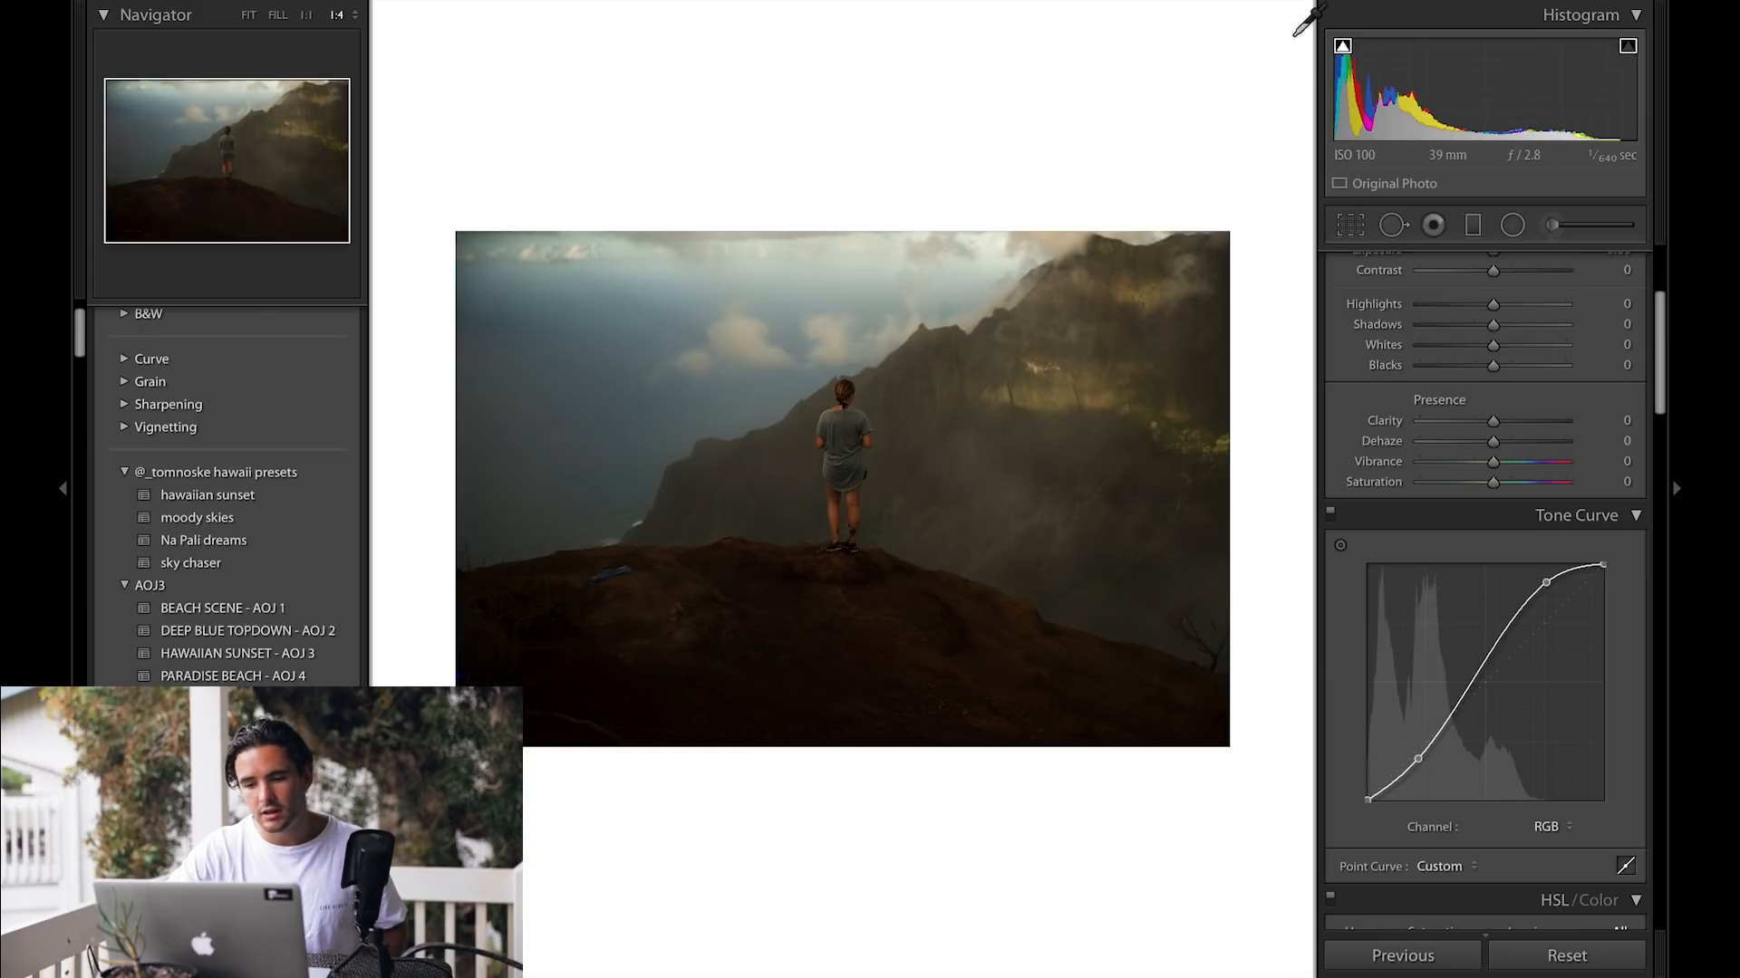
mouse_move(1420, 757)
mouse_down()
mouse_move(1424, 783)
mouse_move(1419, 758)
mouse_up()
mouse_move(1545, 582)
mouse_down()
mouse_move(1514, 541)
mouse_move(1477, 540)
mouse_move(1559, 584)
mouse_up()
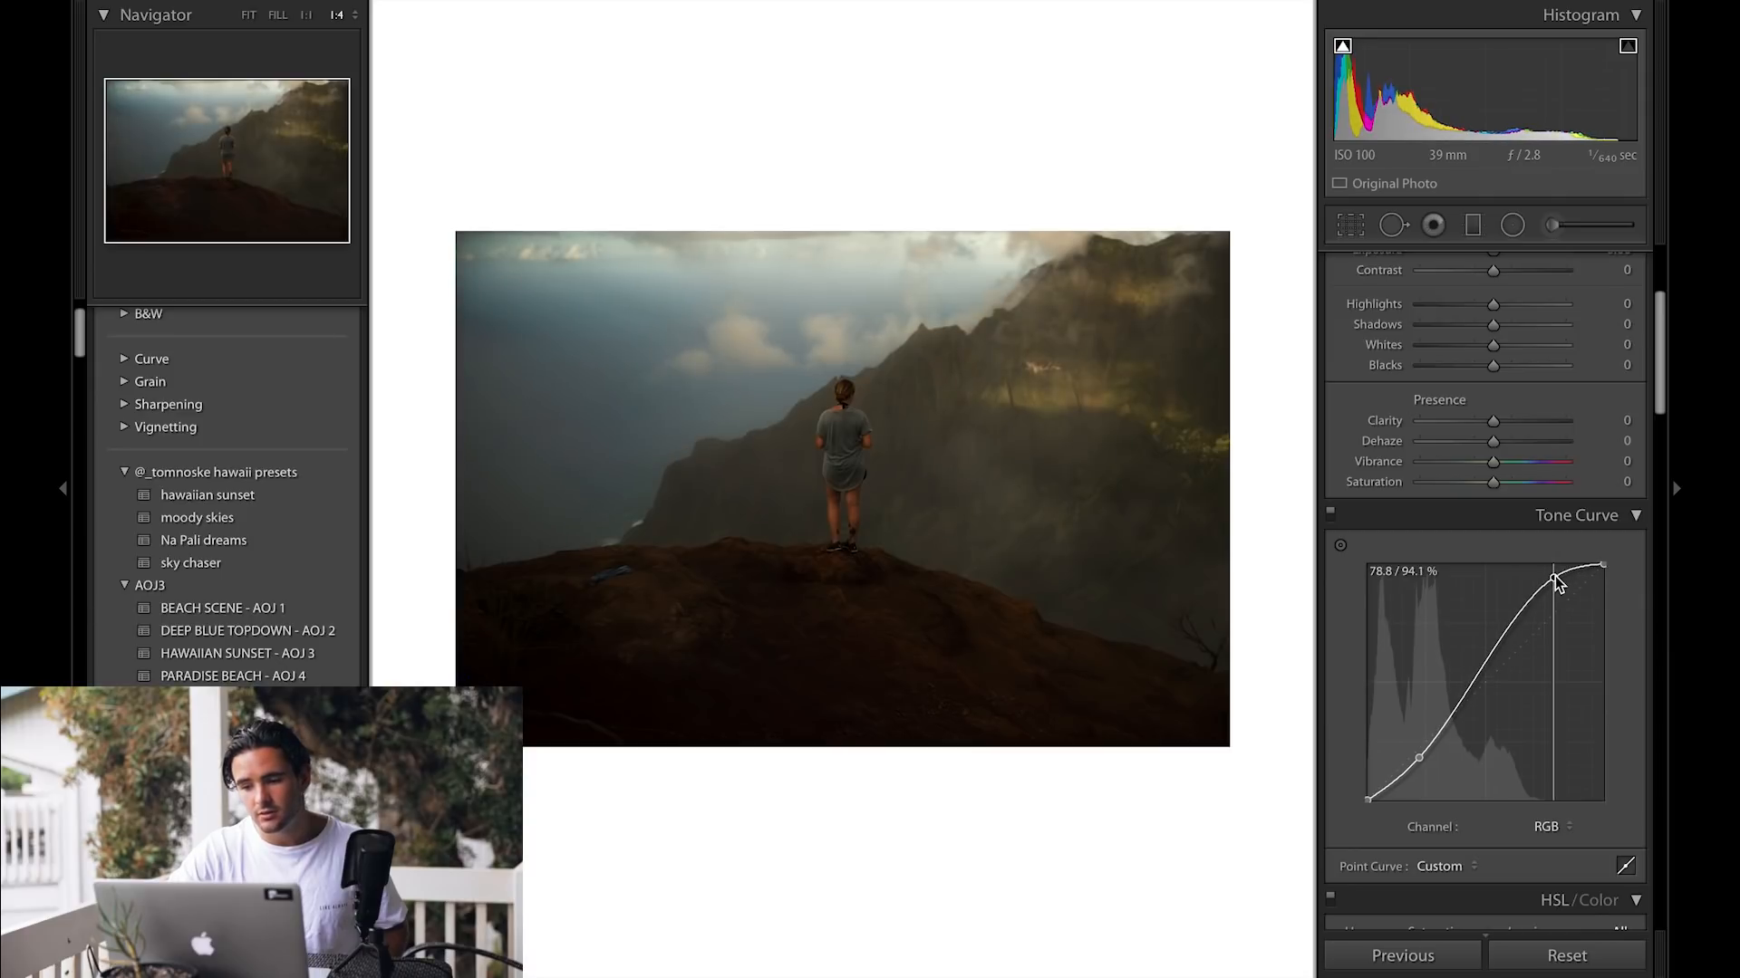
drag(1419, 758, 1419, 757)
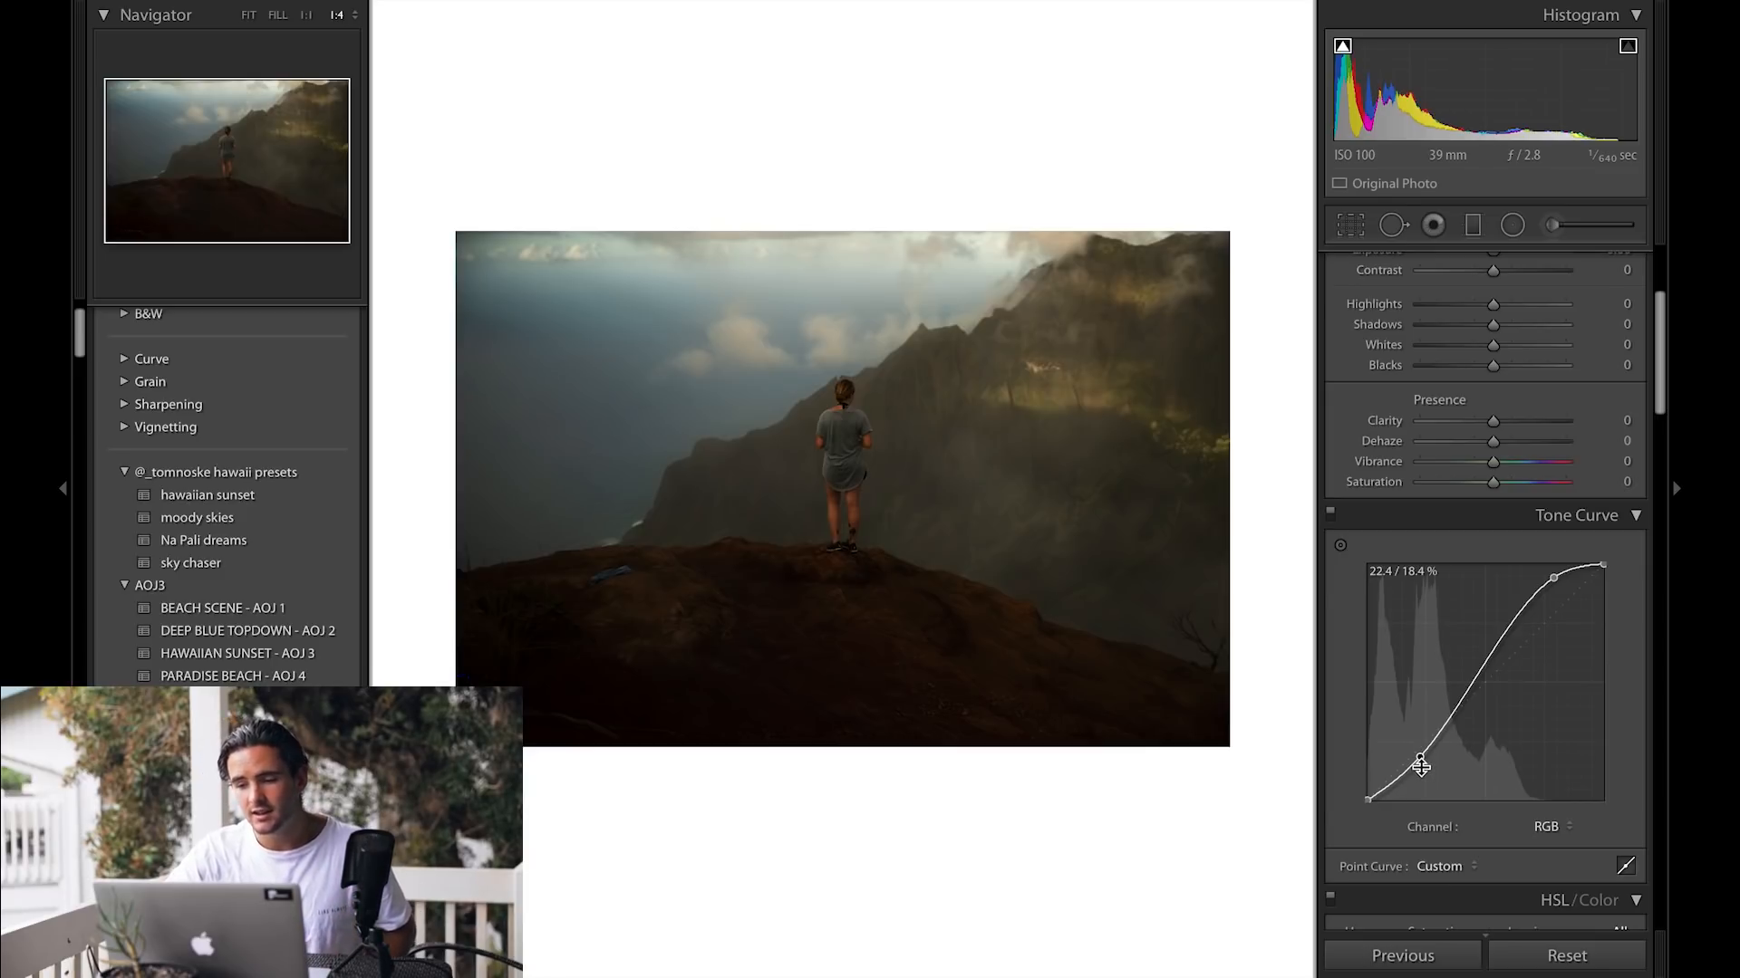
click(1551, 944)
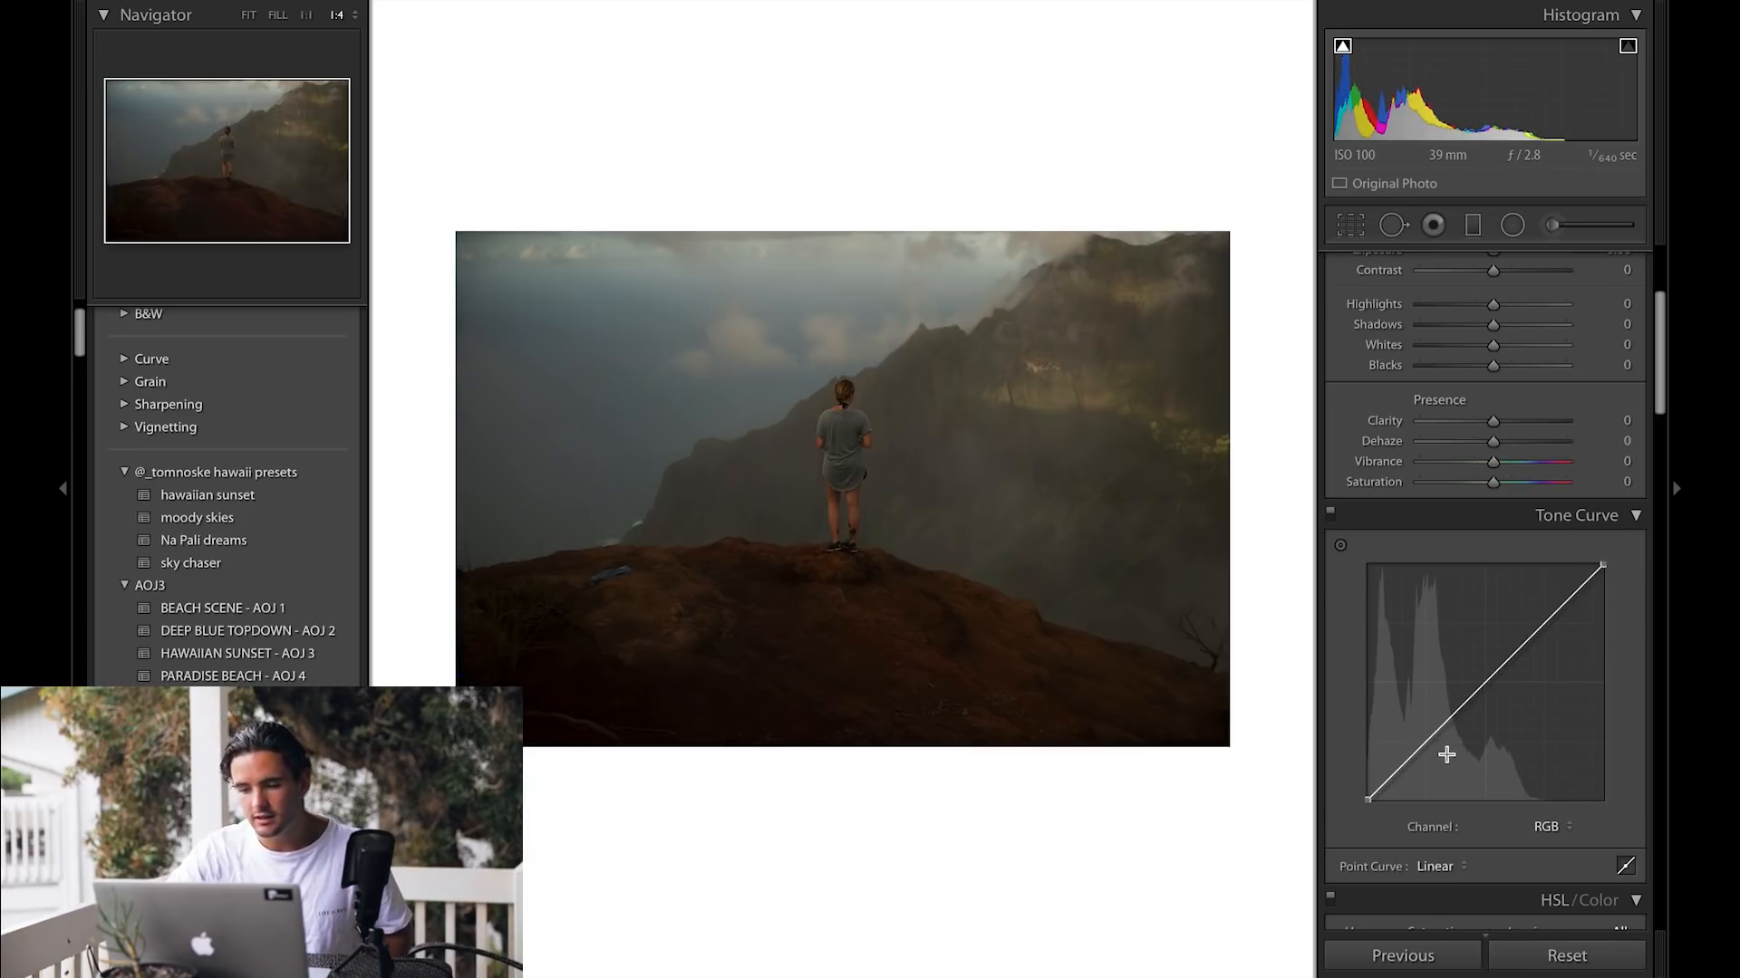
Step: Build a faded S-curve with a raised black point and lowered white point, then reset the photo
drag(1412, 756, 1417, 757)
drag(1562, 612, 1547, 578)
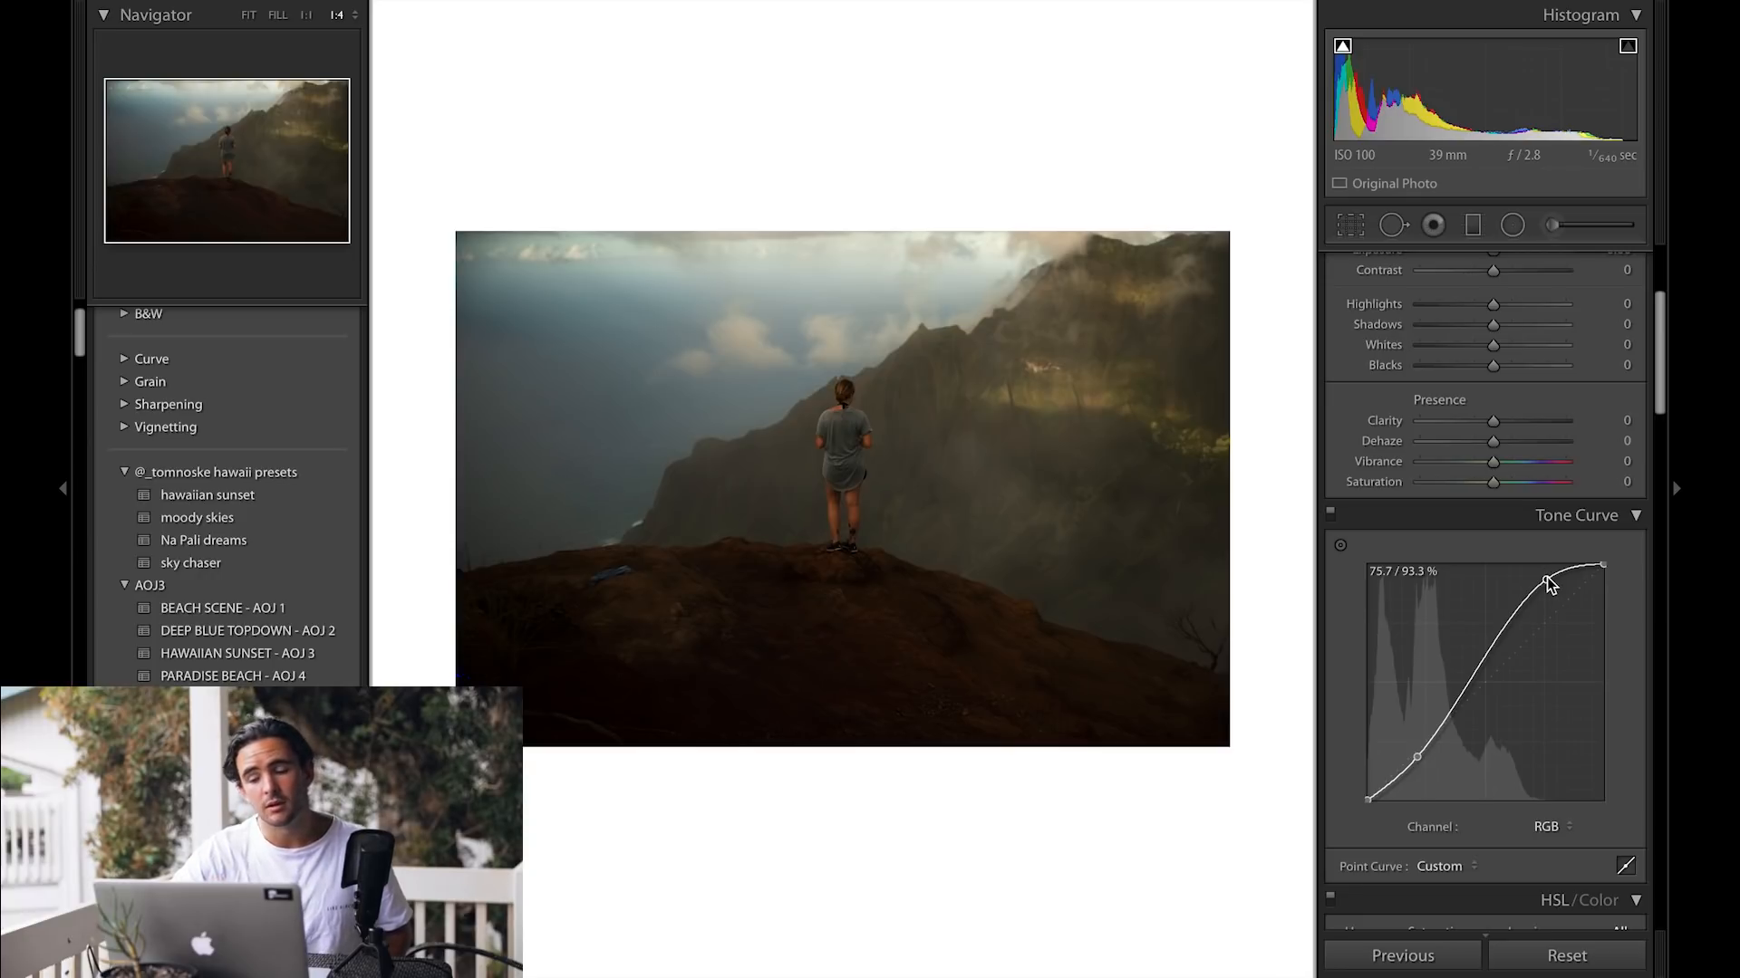
drag(1367, 798, 1434, 735)
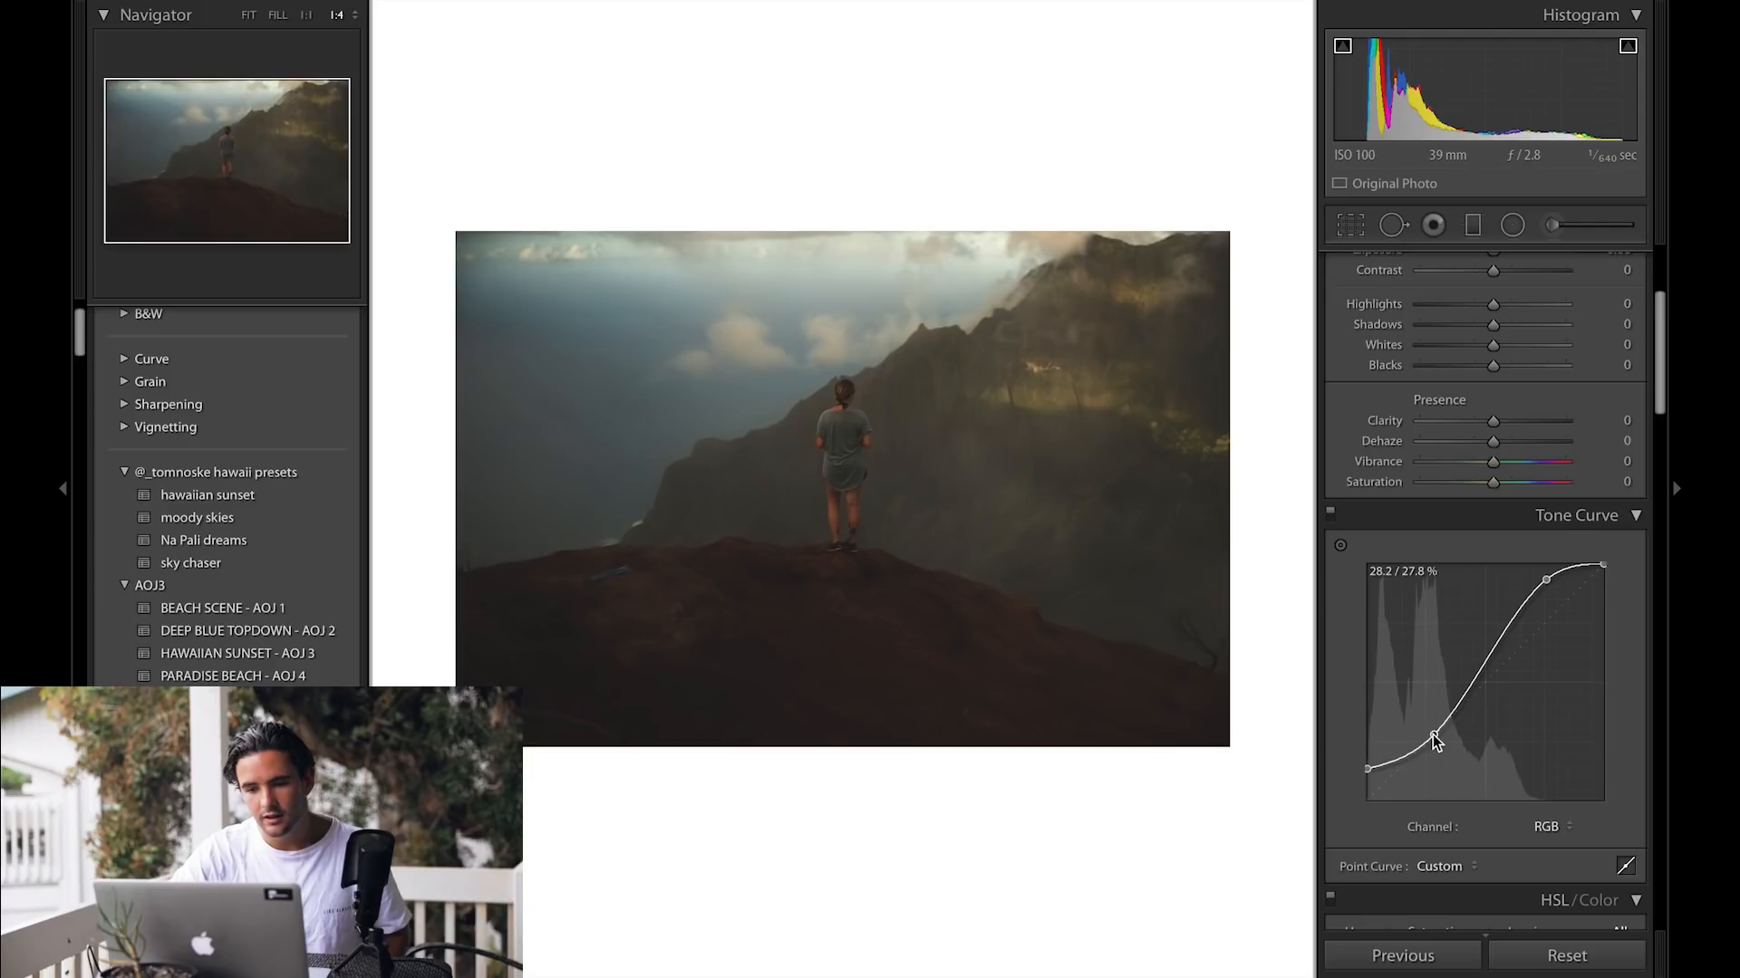
drag(1484, 674, 1480, 652)
mouse_move(1603, 566)
mouse_down()
mouse_move(1618, 605)
mouse_move(1555, 607)
mouse_move(1605, 585)
mouse_up()
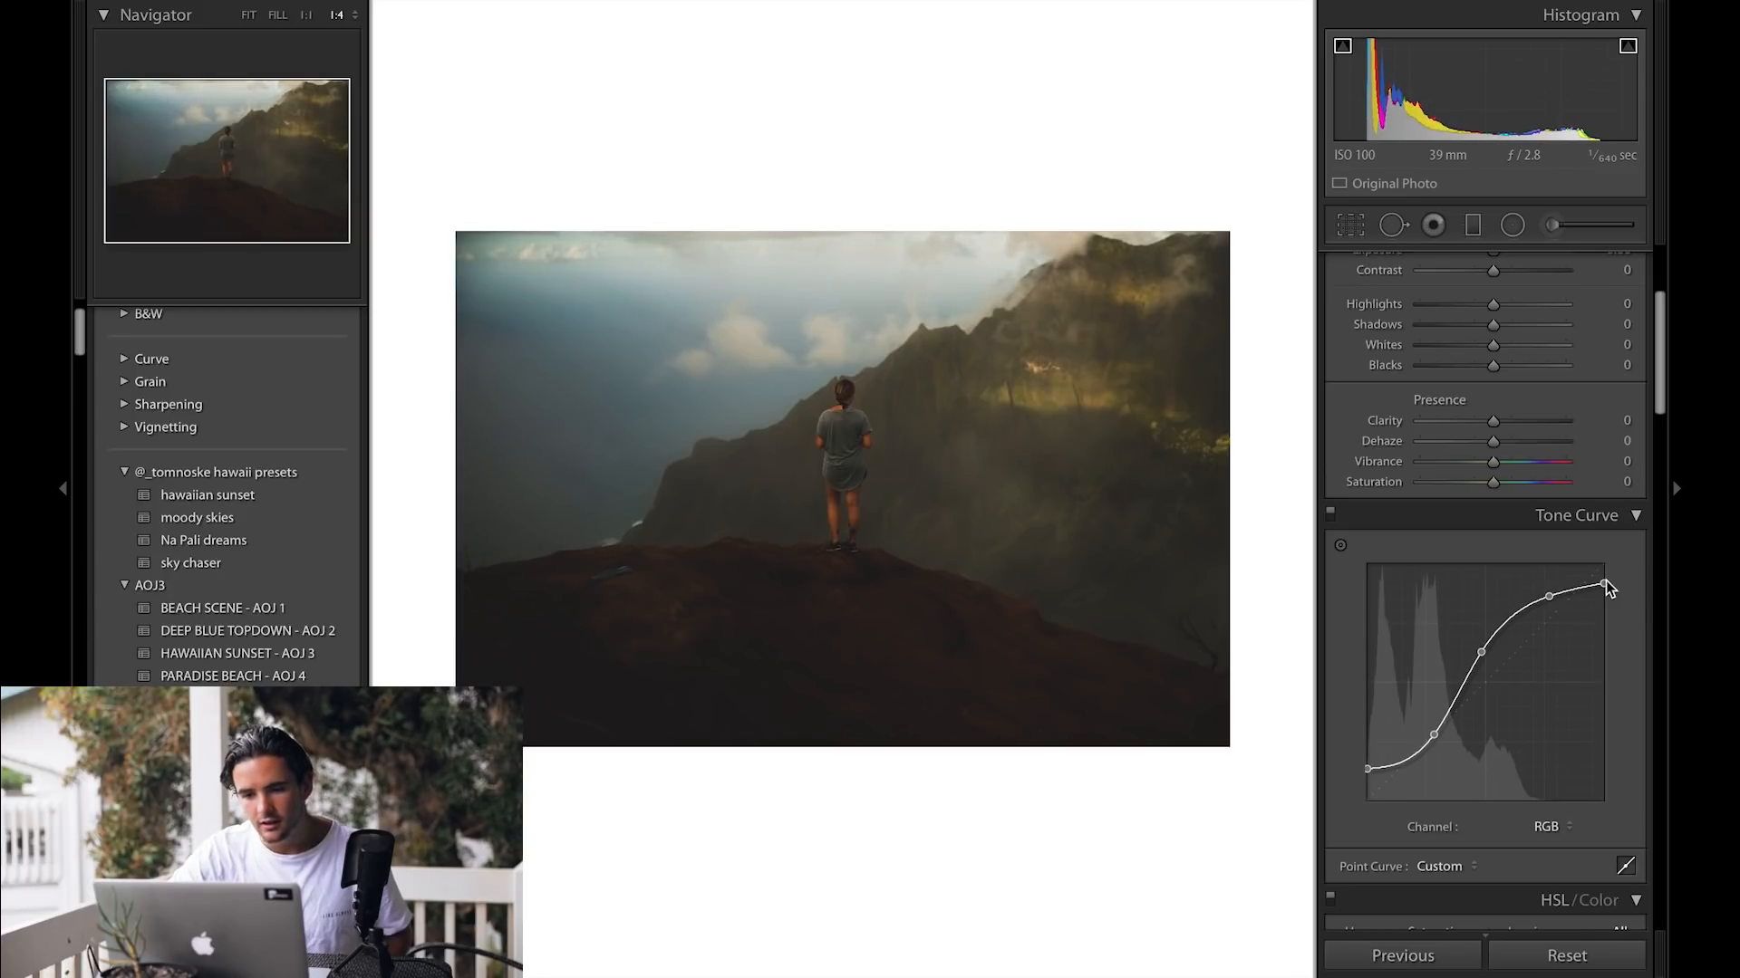
key(w)
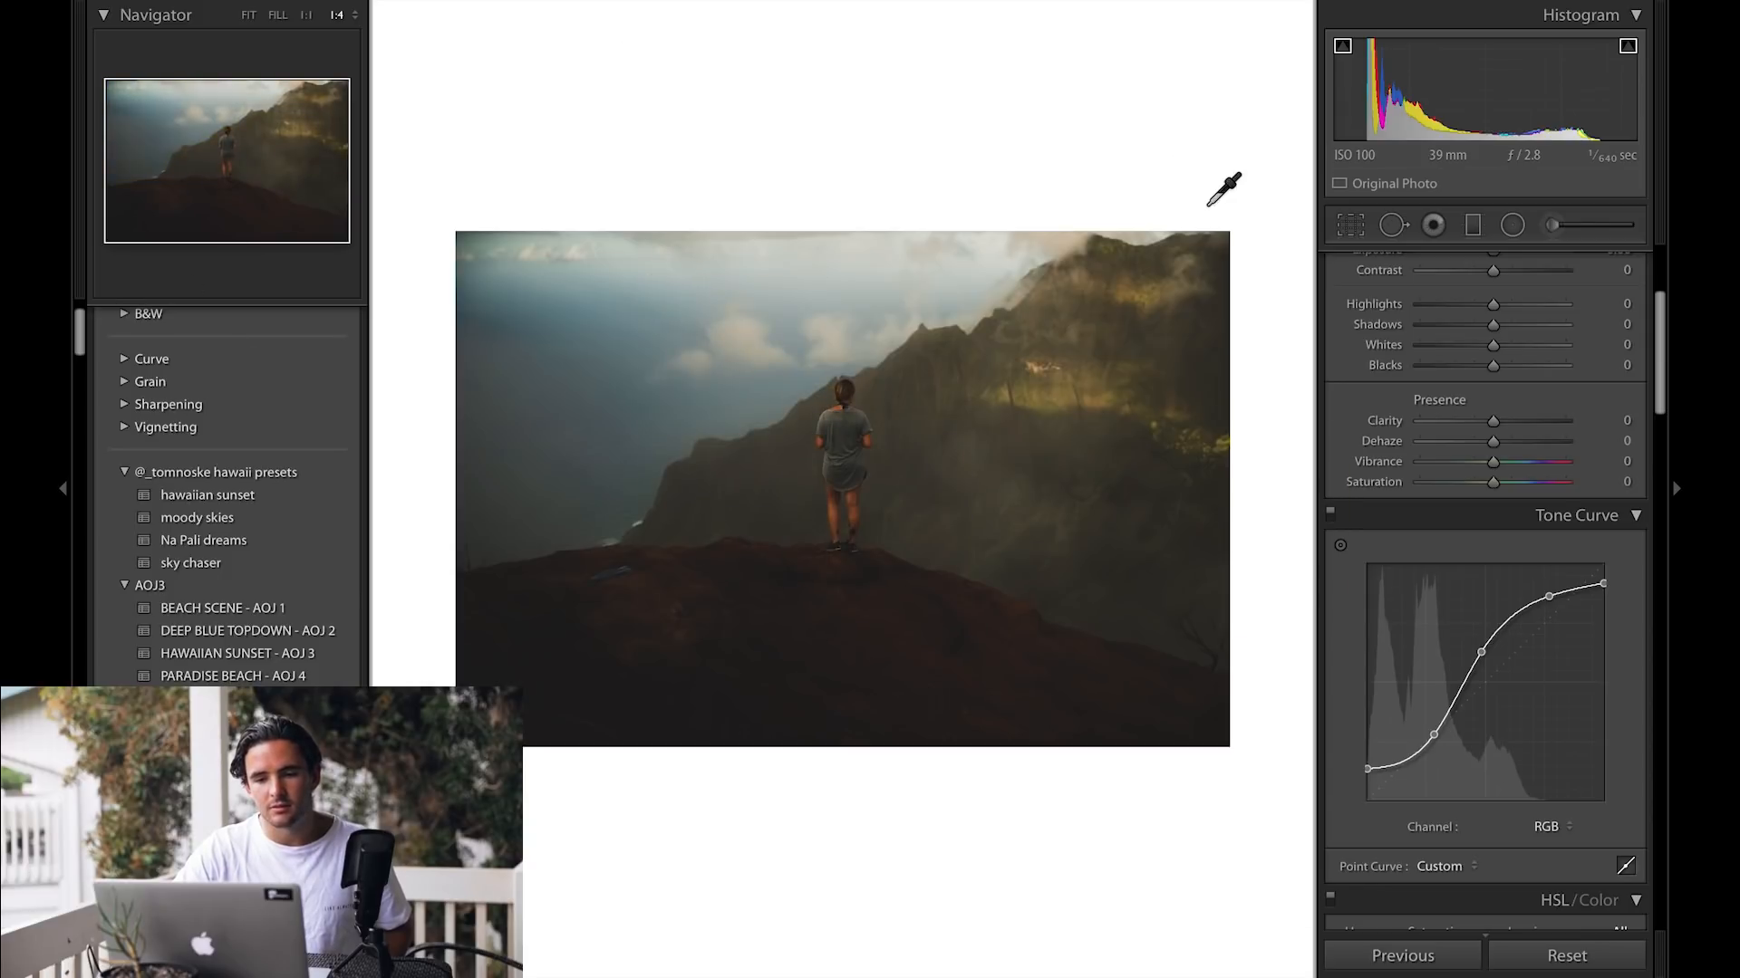
click(1556, 954)
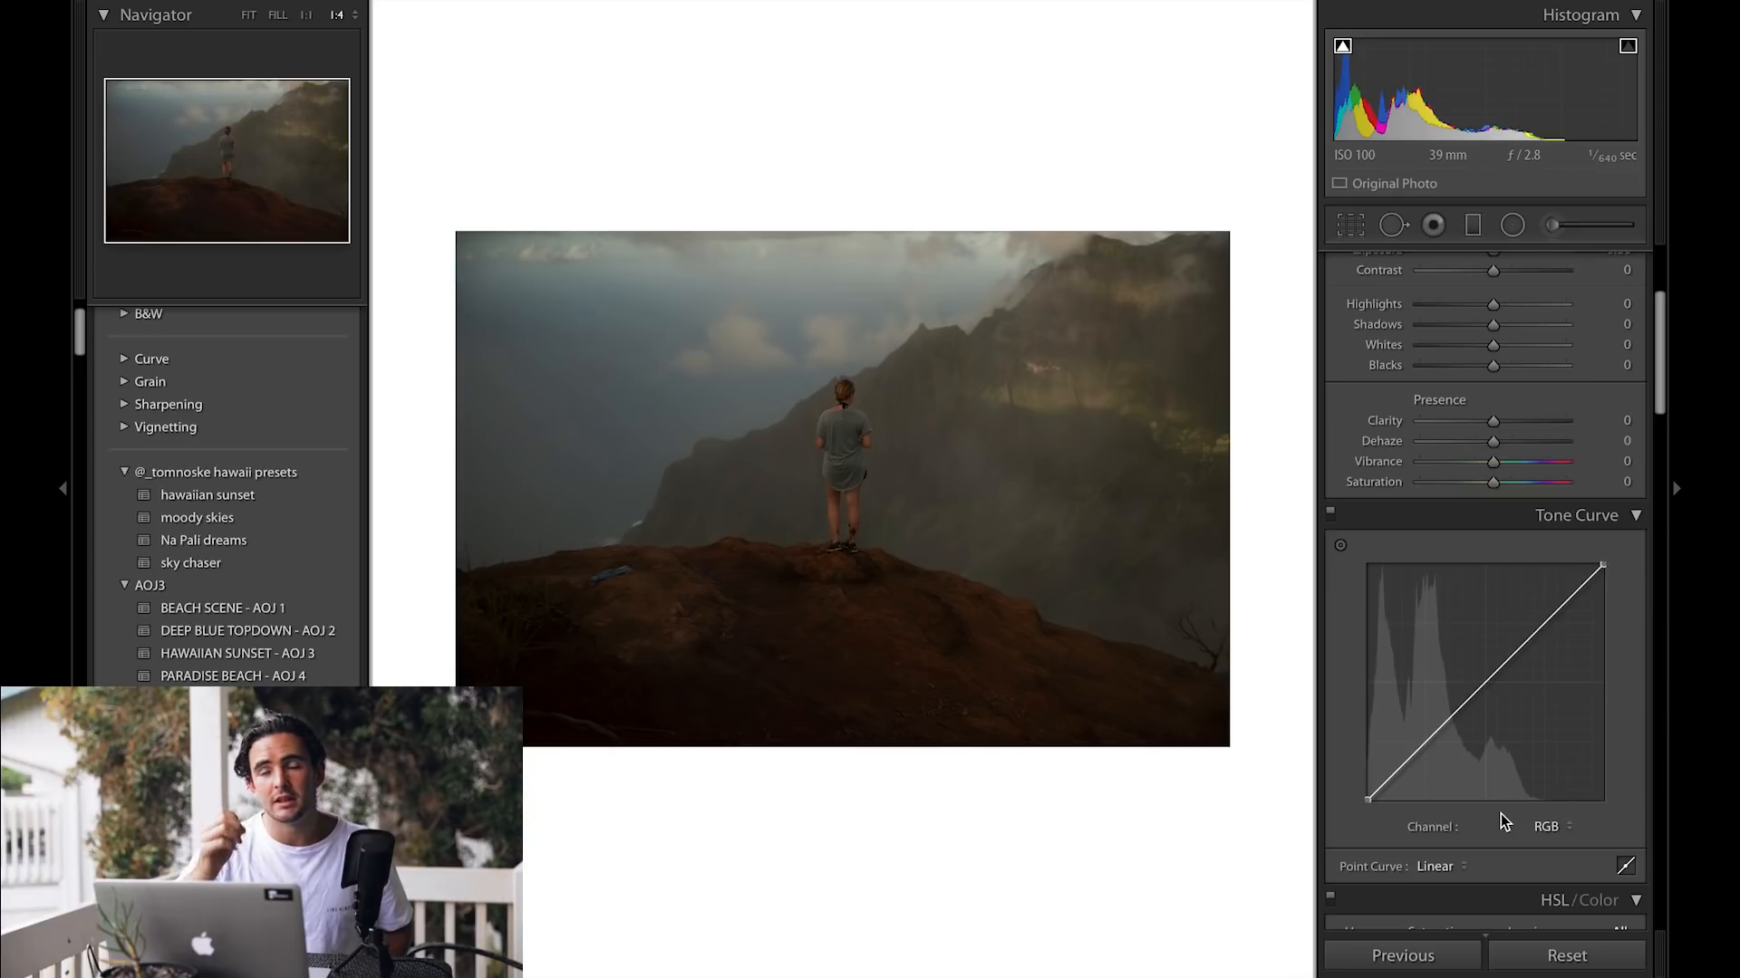
Step: Shape a brighter S-curve on the RGB curve with shadow, midtone and highlight points plus an extra lower-midtone point
drag(1410, 759, 1410, 755)
drag(1552, 605, 1540, 583)
drag(1473, 671, 1462, 655)
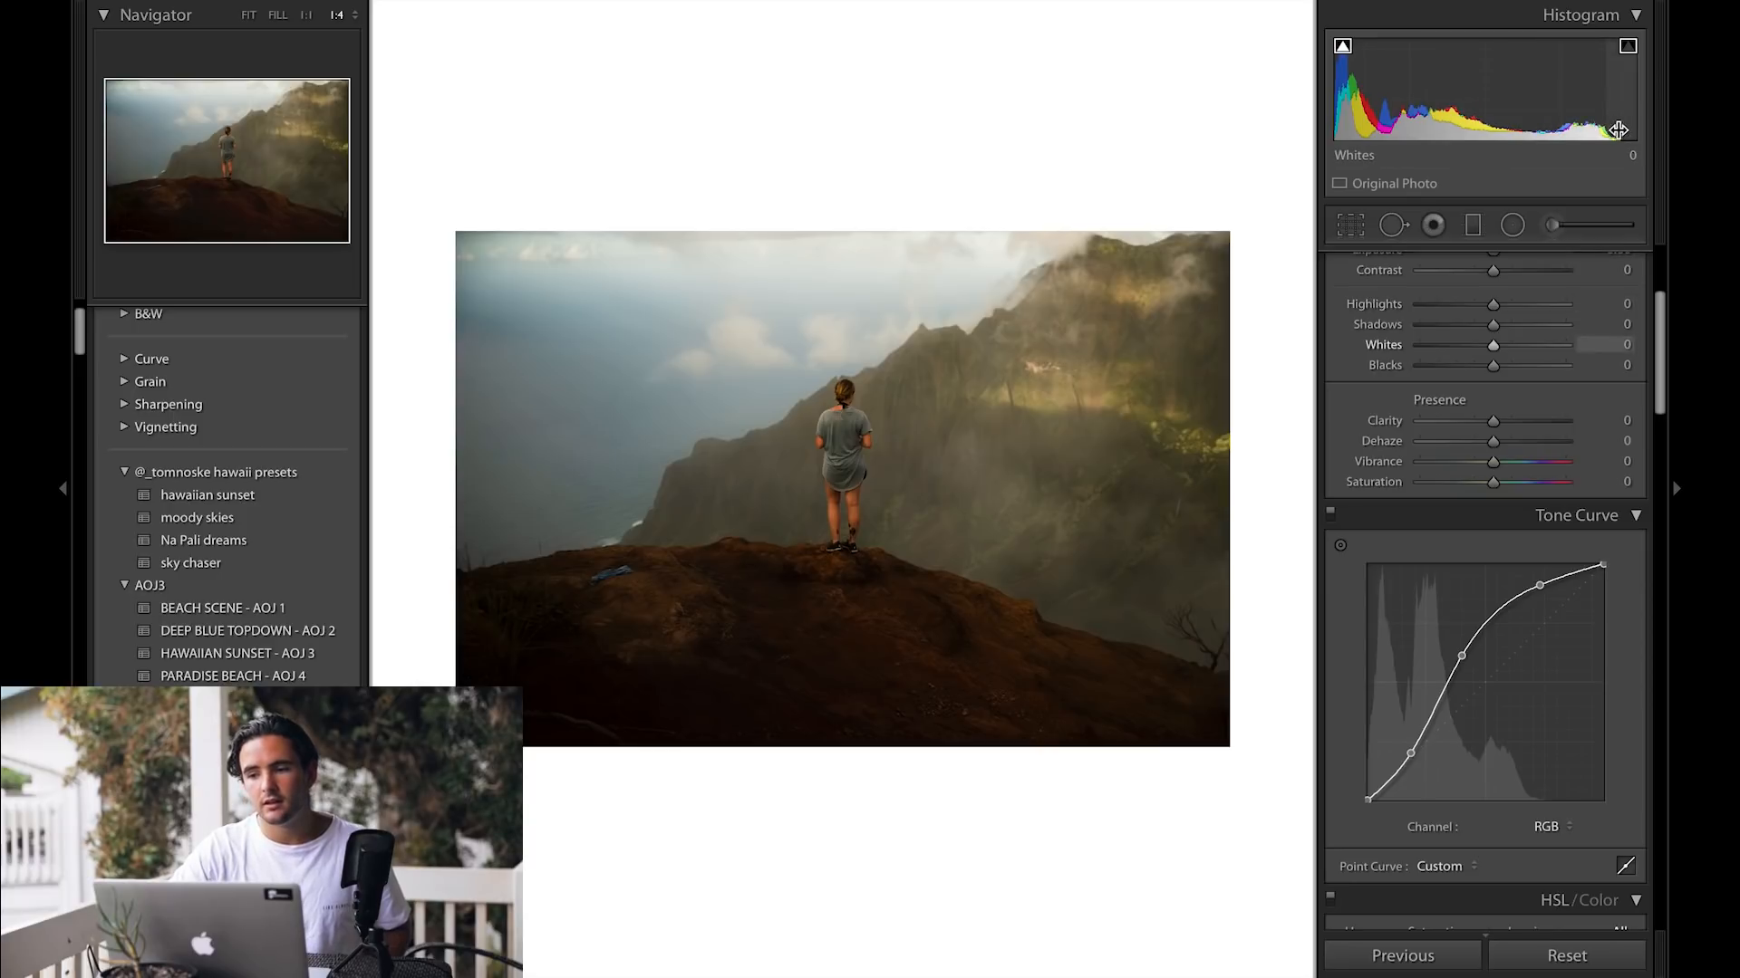
drag(1456, 654, 1462, 658)
key(w)
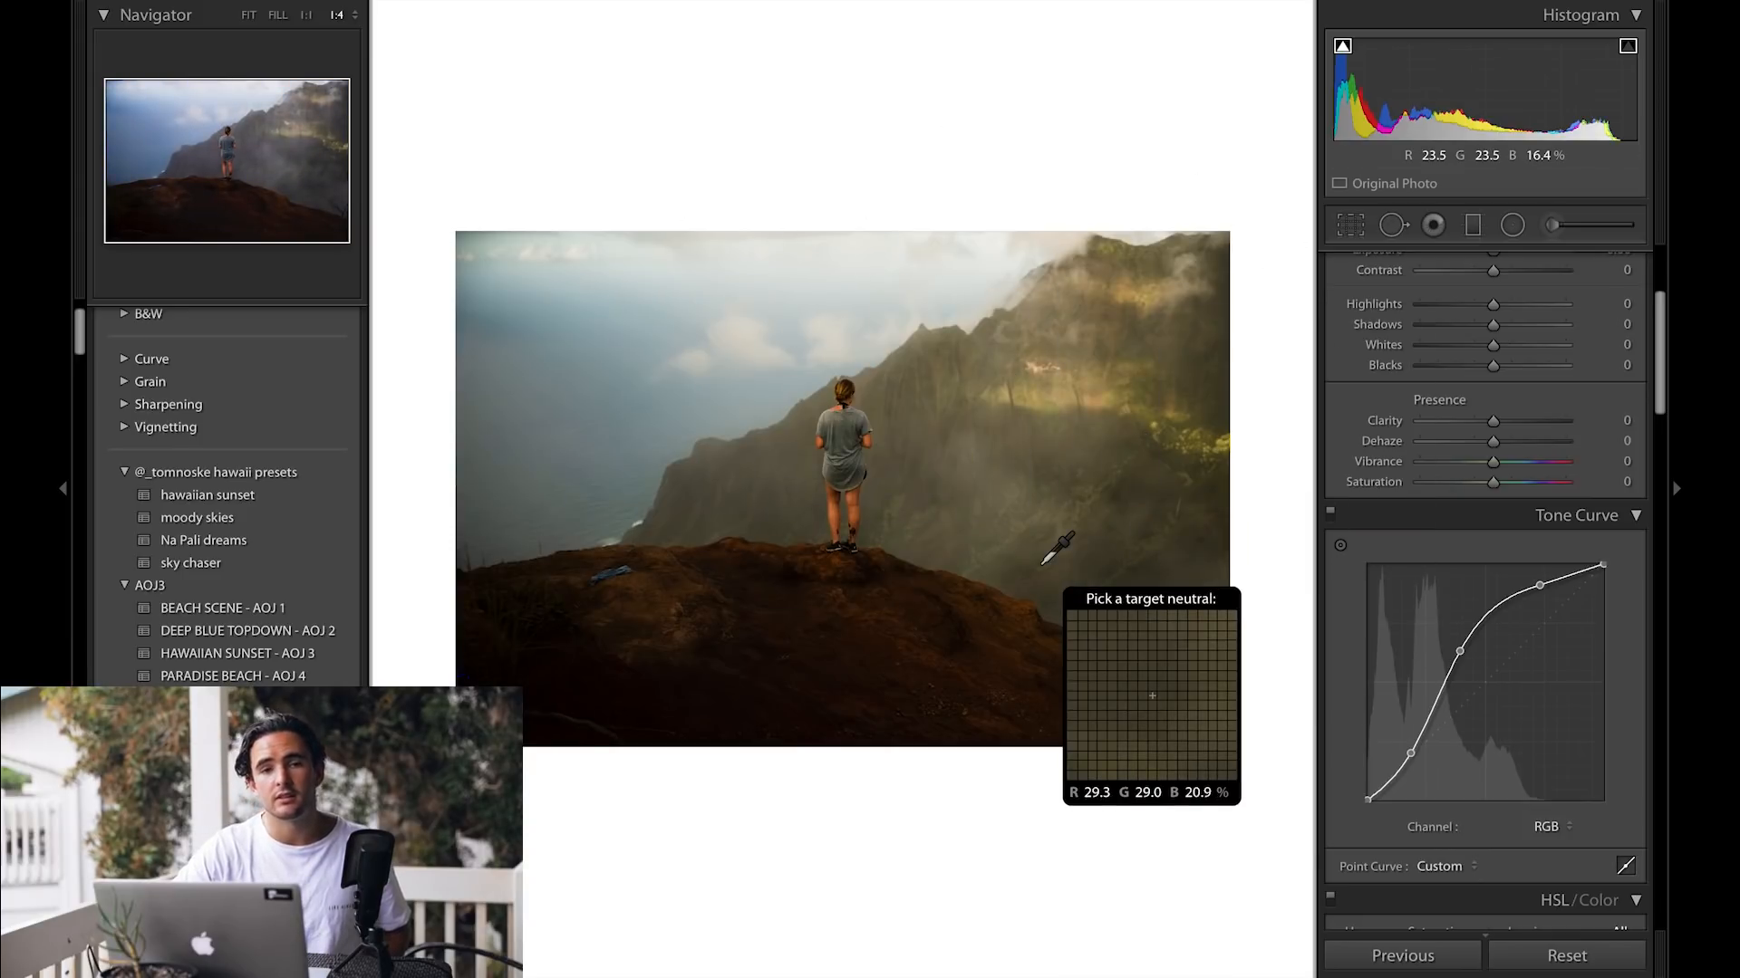
drag(1459, 652, 1492, 602)
click(1431, 708)
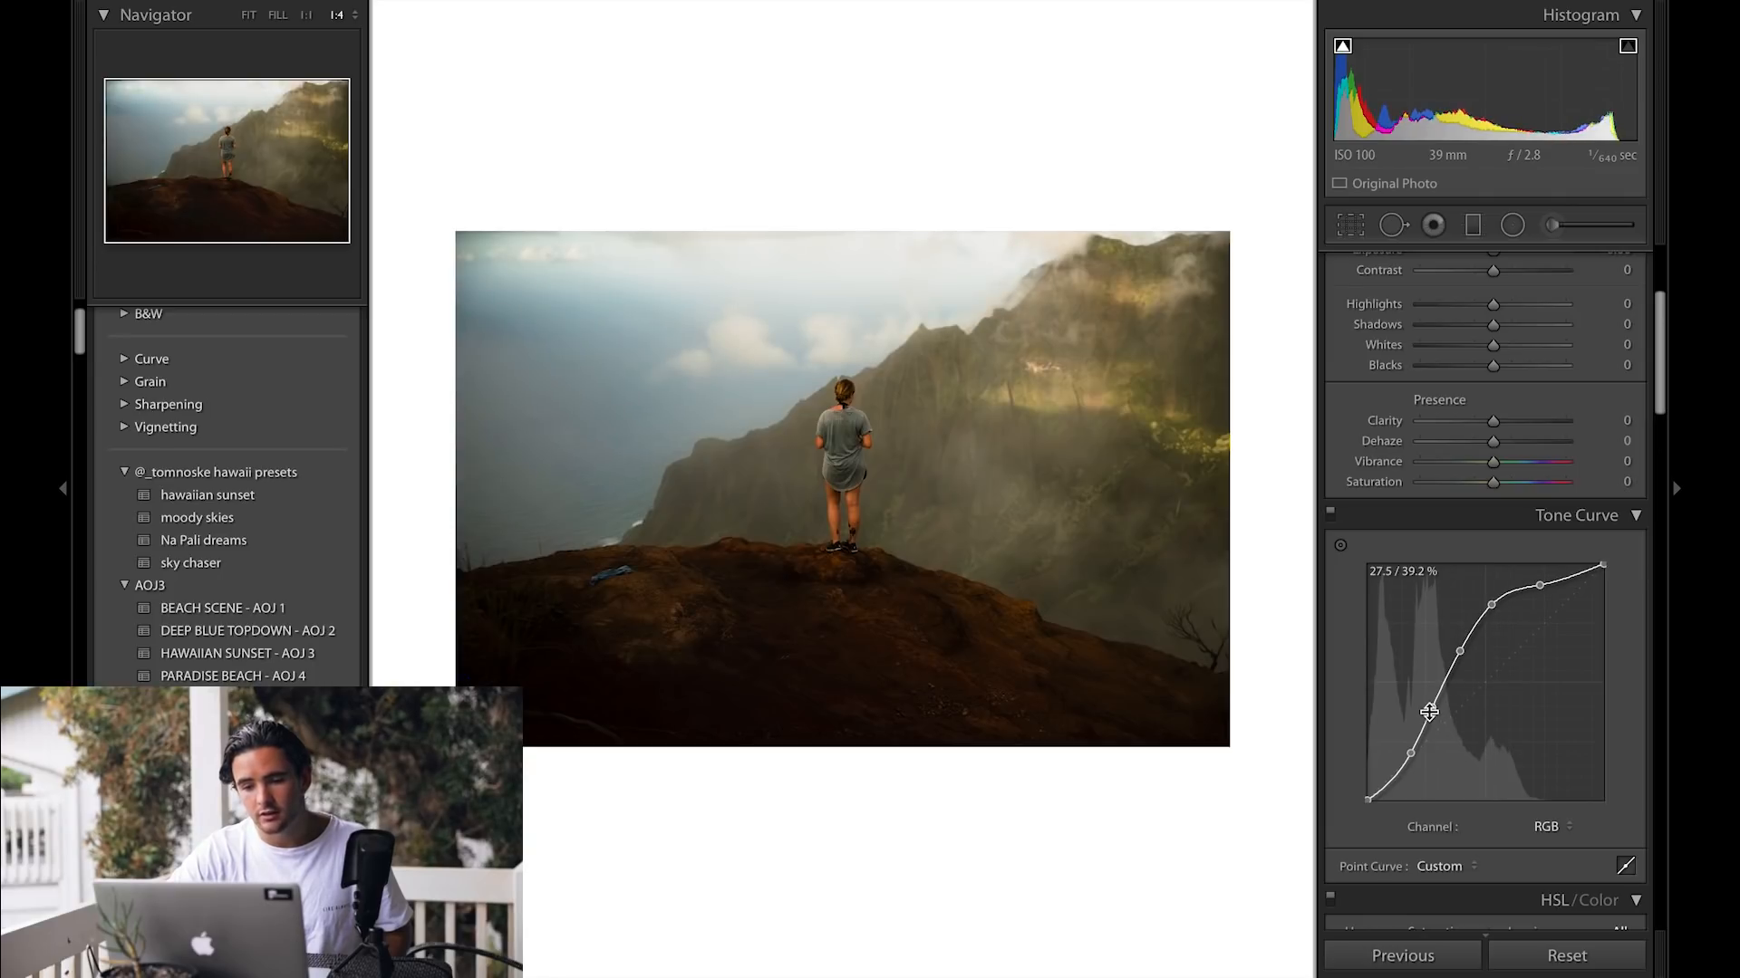
drag(1431, 708, 1432, 714)
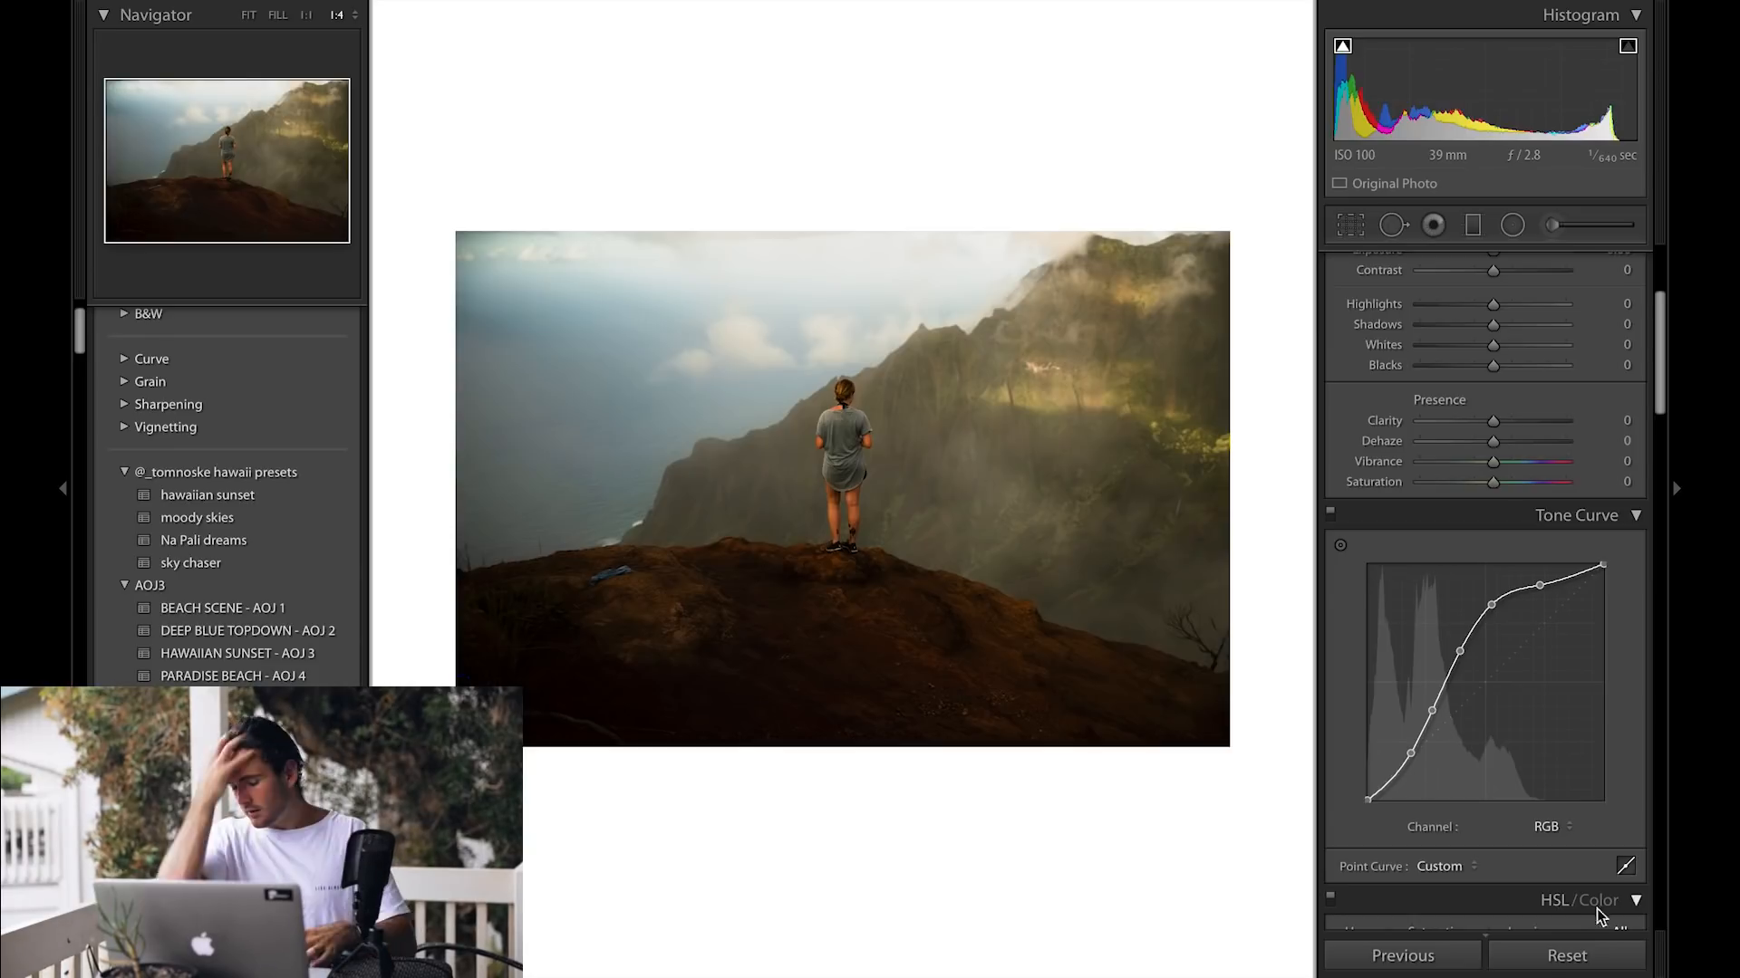
Step: Reset the photo and switch the tone curve to the Red channel
click(1560, 957)
click(1551, 827)
click(1555, 837)
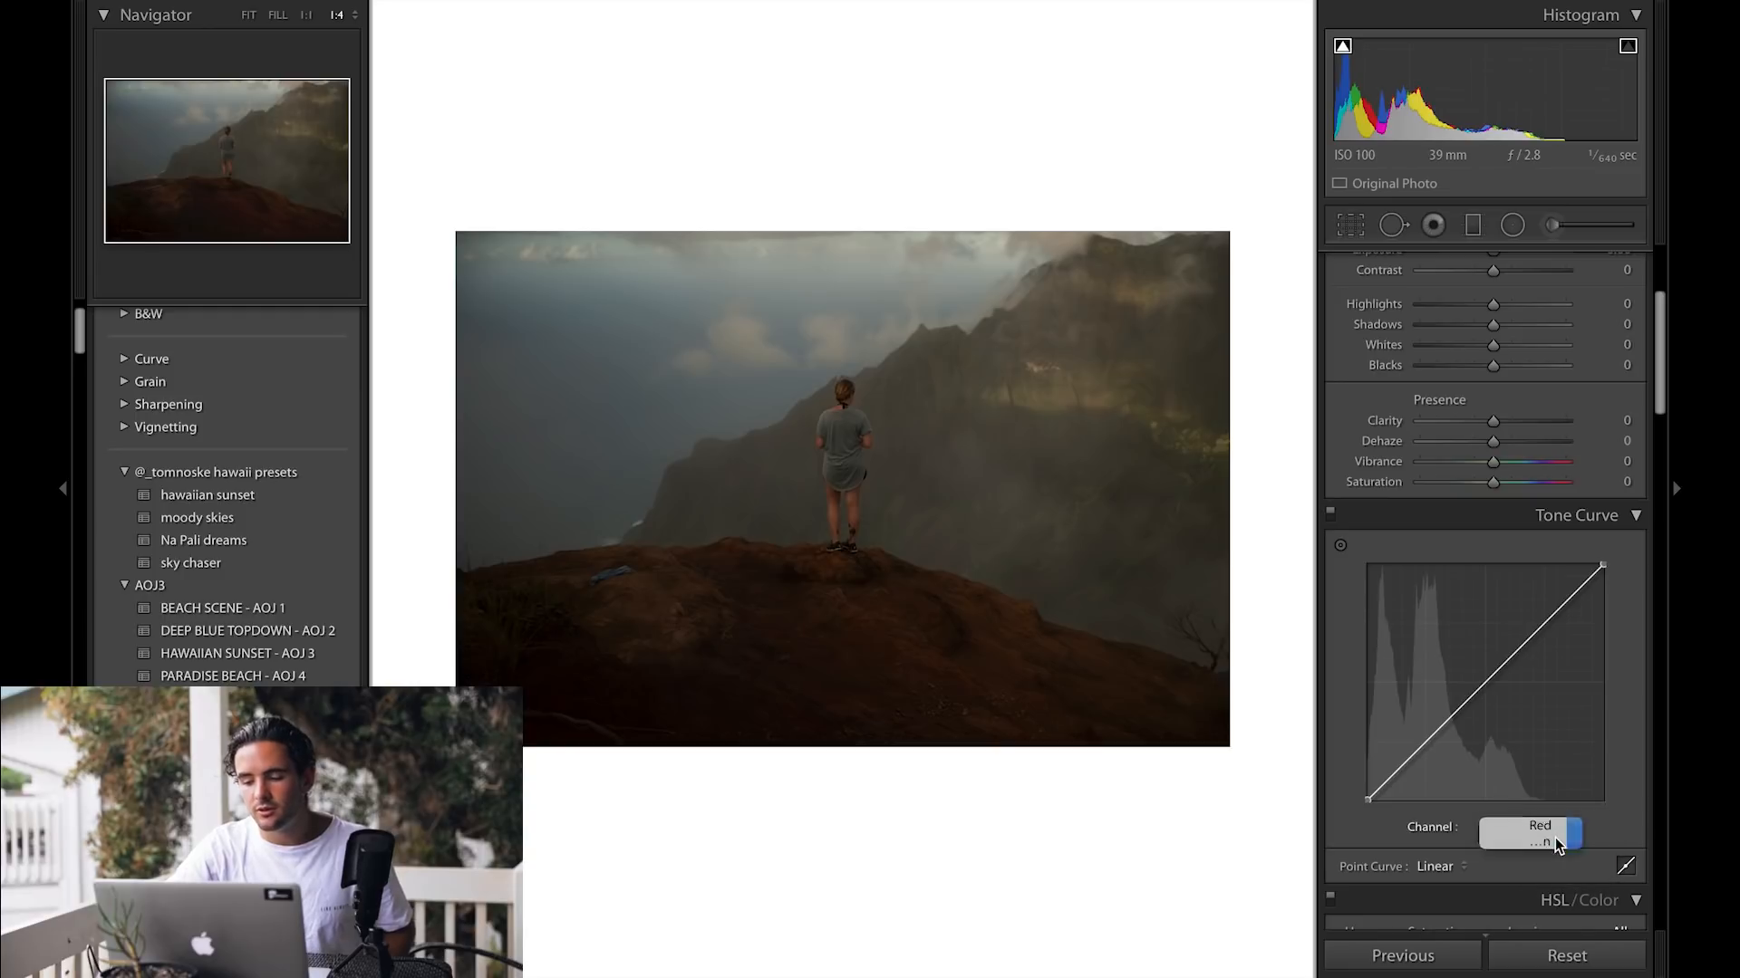
Step: Add a slight shadow point and highlight point to the Red channel curve
click(1556, 839)
click(1557, 838)
click(1559, 825)
click(1559, 839)
click(1559, 824)
click(1557, 792)
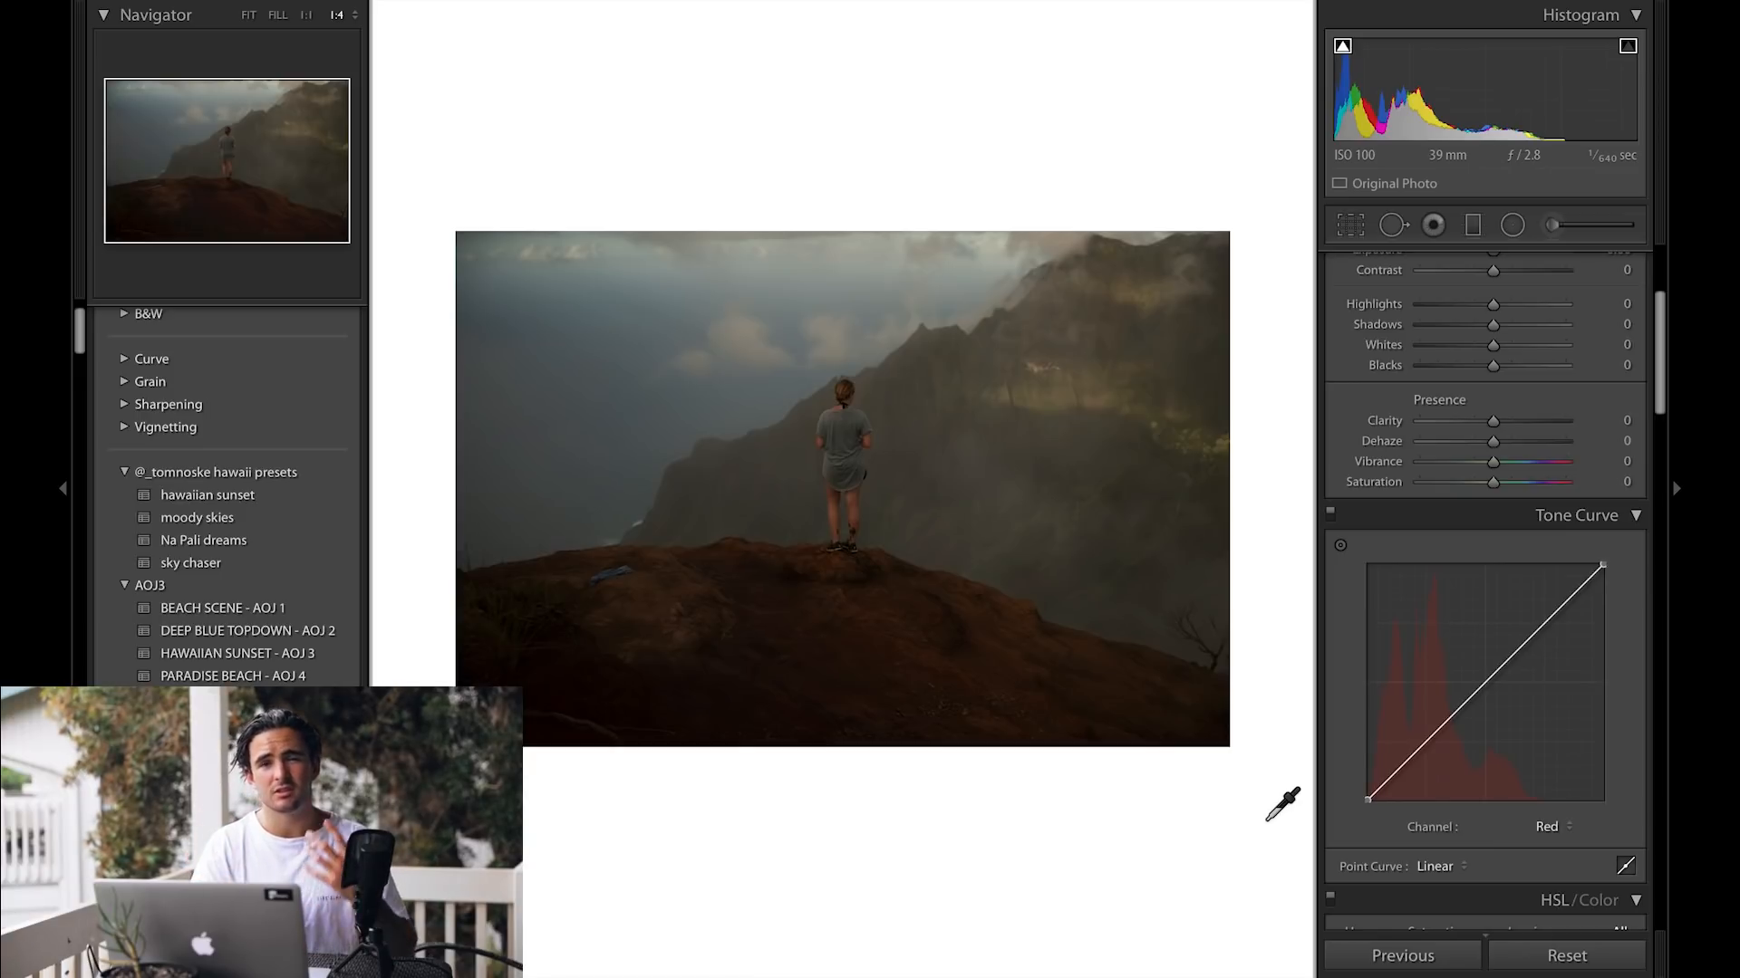
drag(1413, 751, 1411, 749)
drag(1559, 609, 1557, 614)
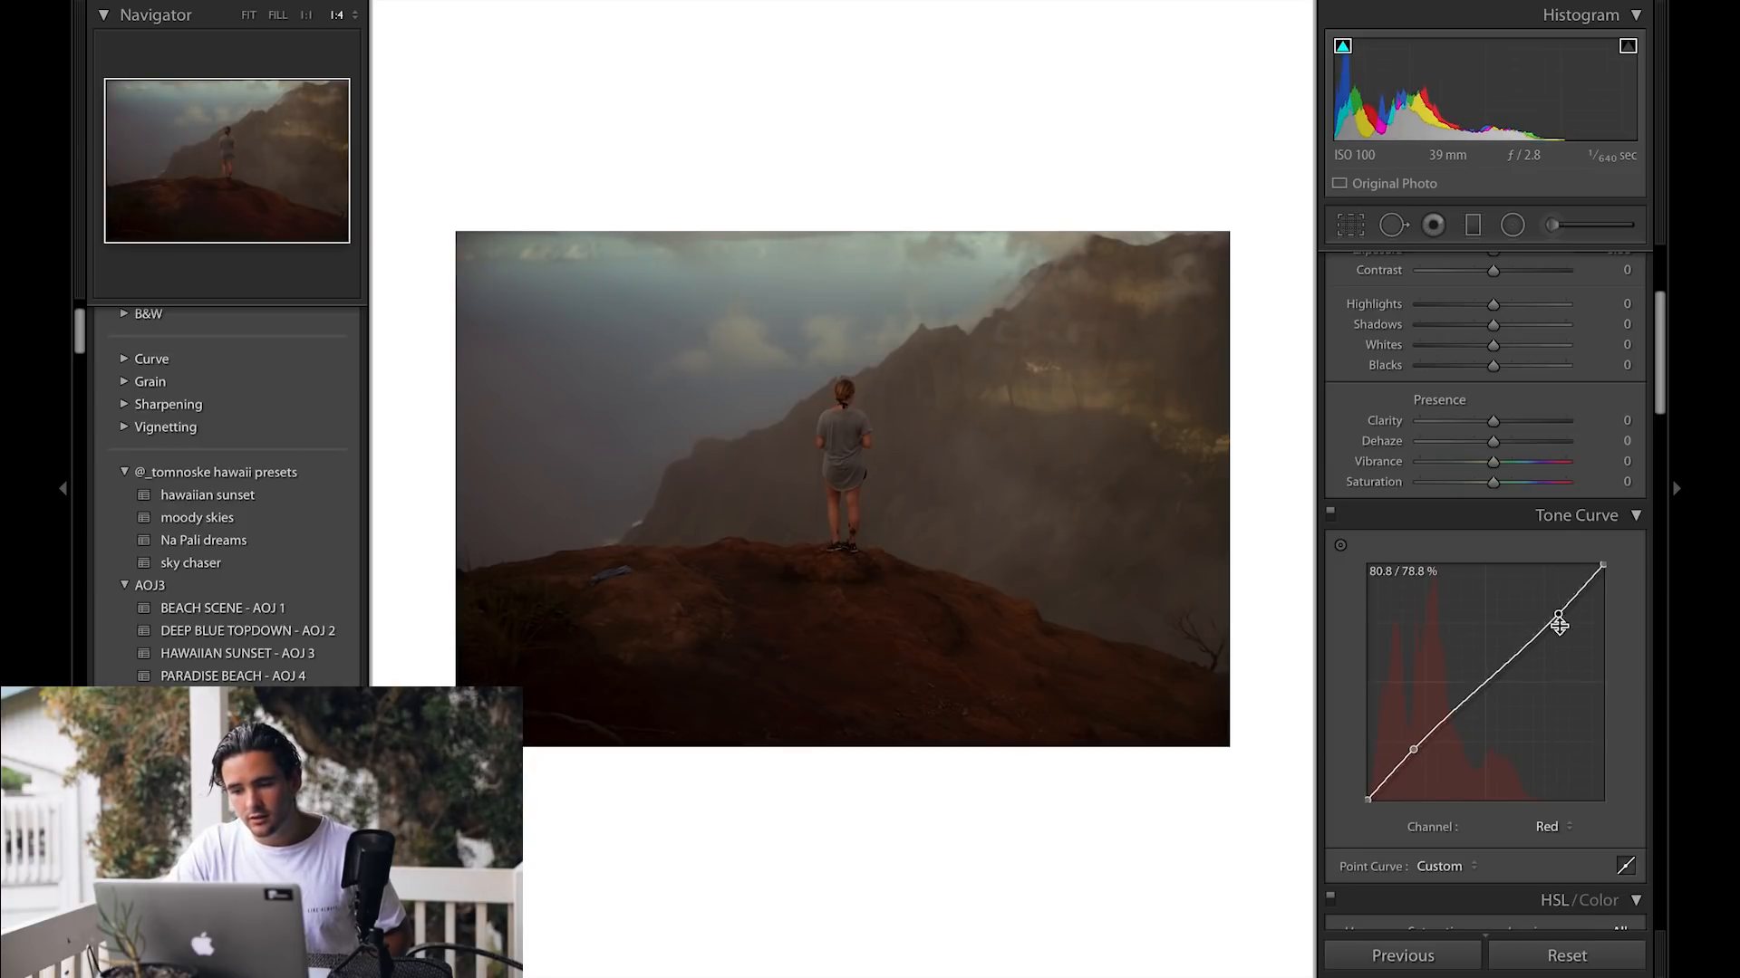
Step: Switch the tone curve to the Blue channel and add shadow and highlight points to it
click(1549, 825)
click(1558, 834)
click(1550, 839)
drag(1408, 754, 1409, 756)
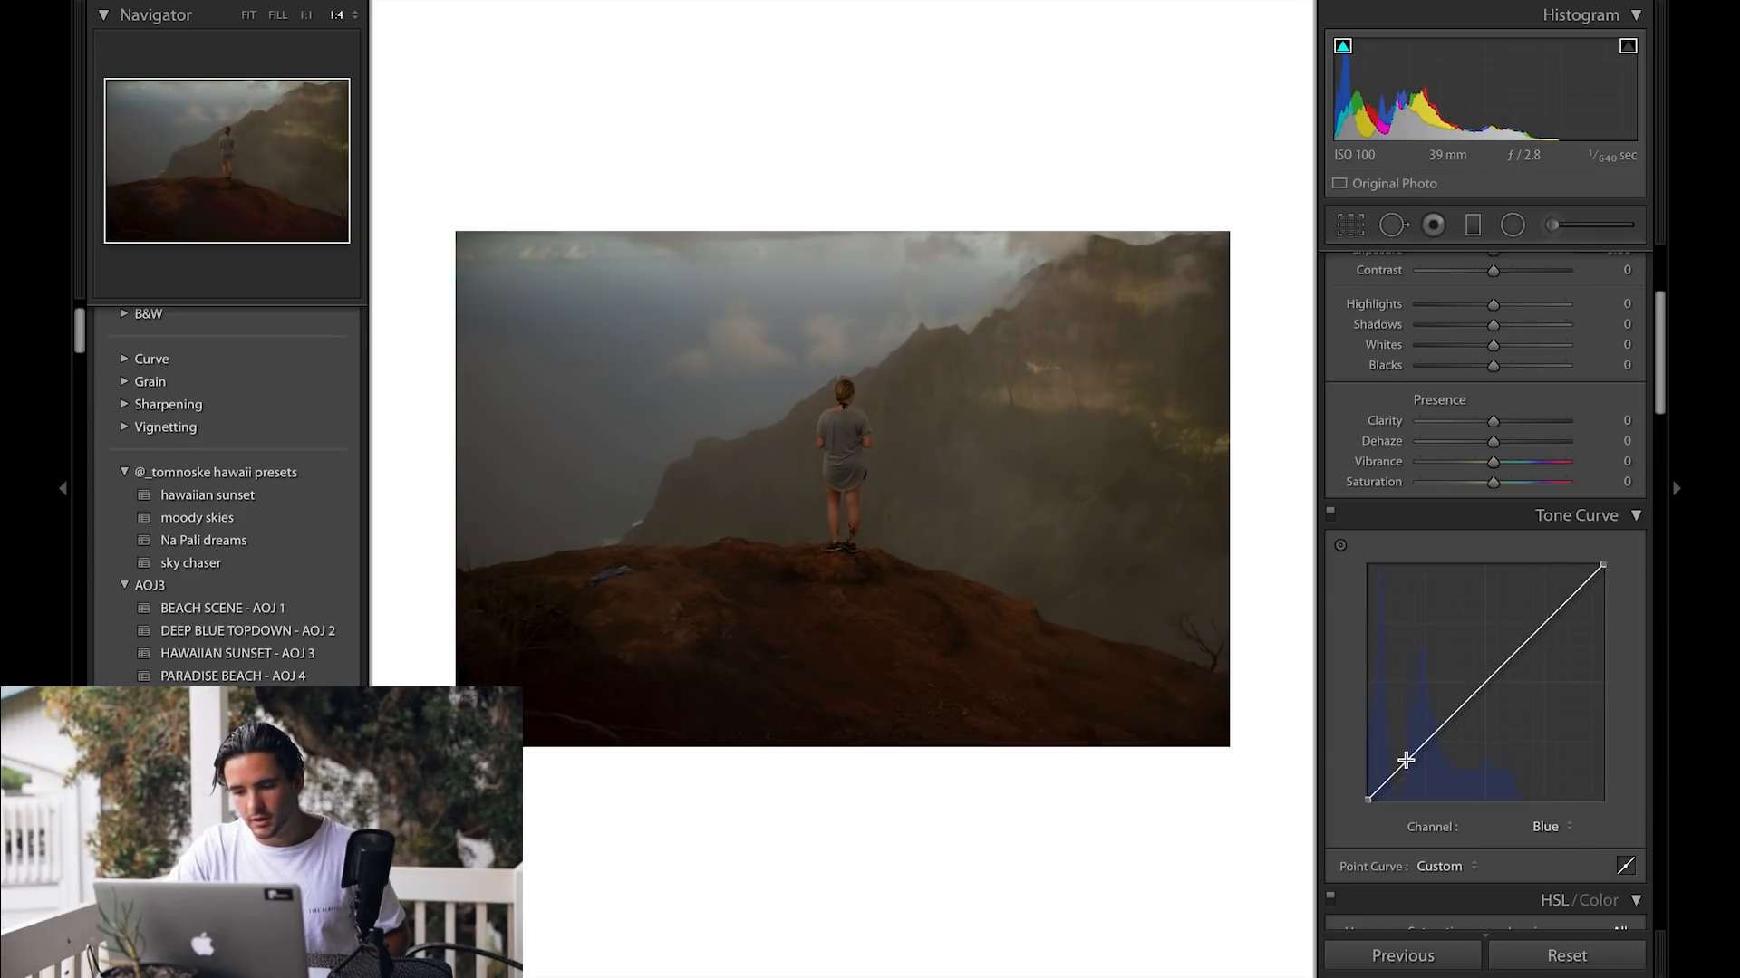
drag(1405, 759, 1406, 756)
drag(1545, 620, 1550, 624)
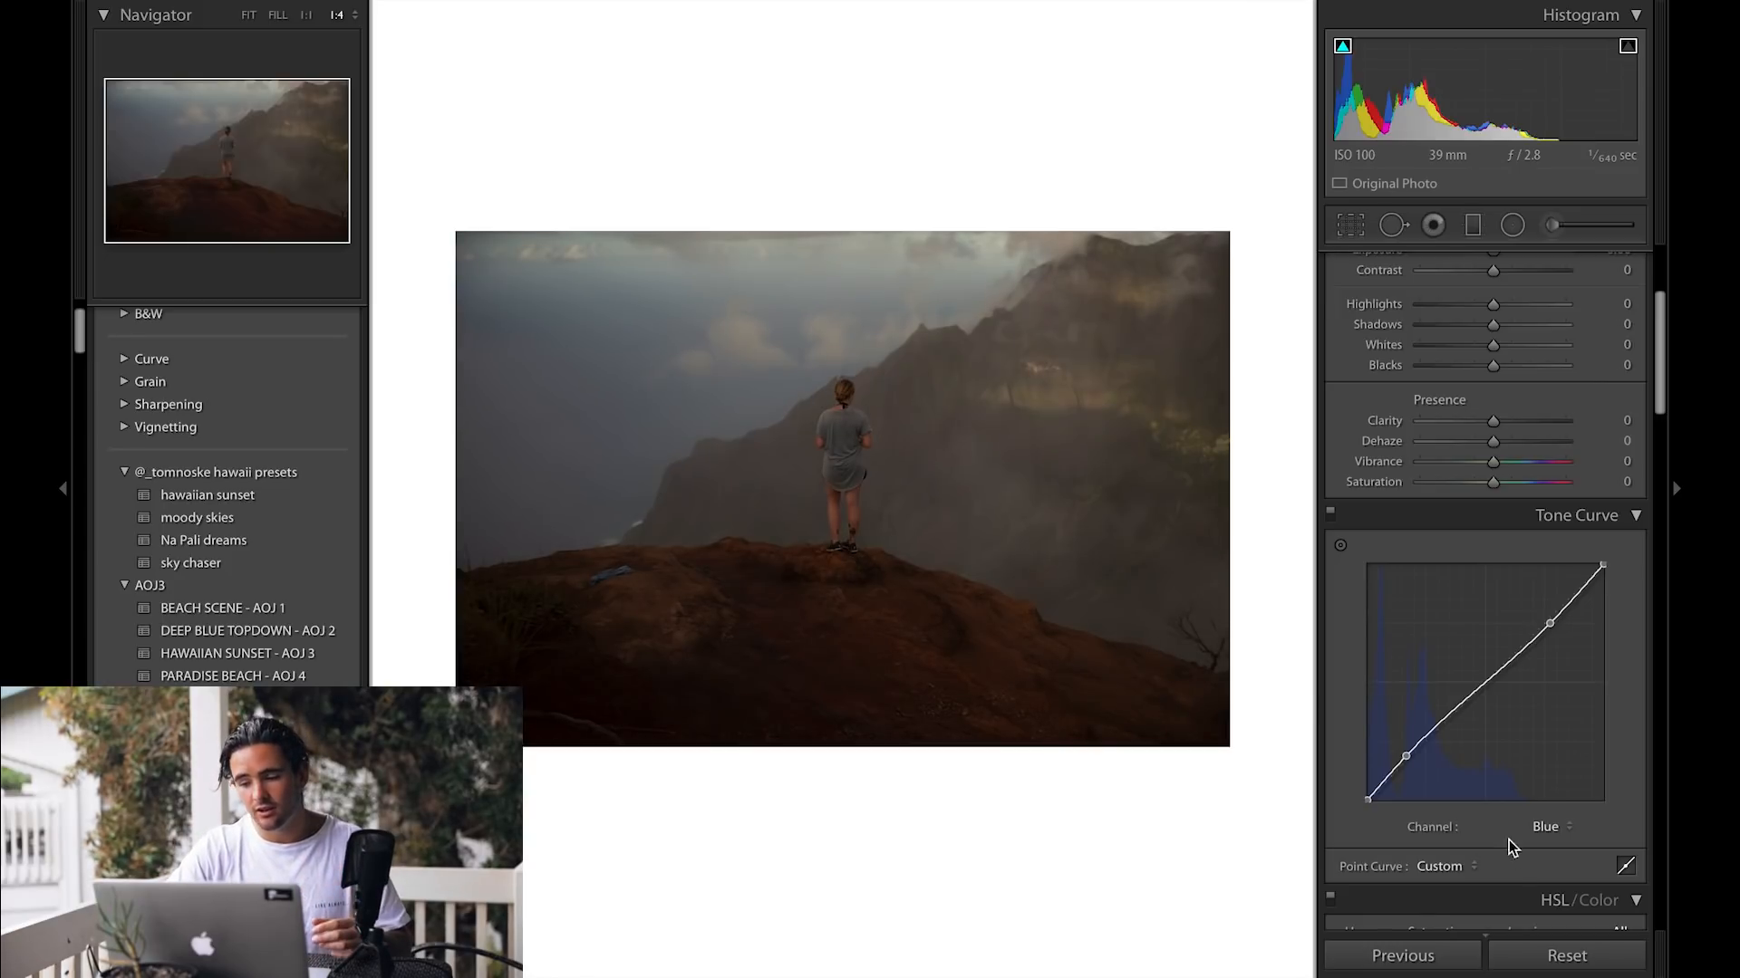
Step: Switch back to the RGB curve and deepen its S-shape by lowering the shadow point and raising the highlight point
click(1546, 825)
click(1558, 777)
drag(1400, 761, 1411, 771)
drag(1551, 666, 1541, 598)
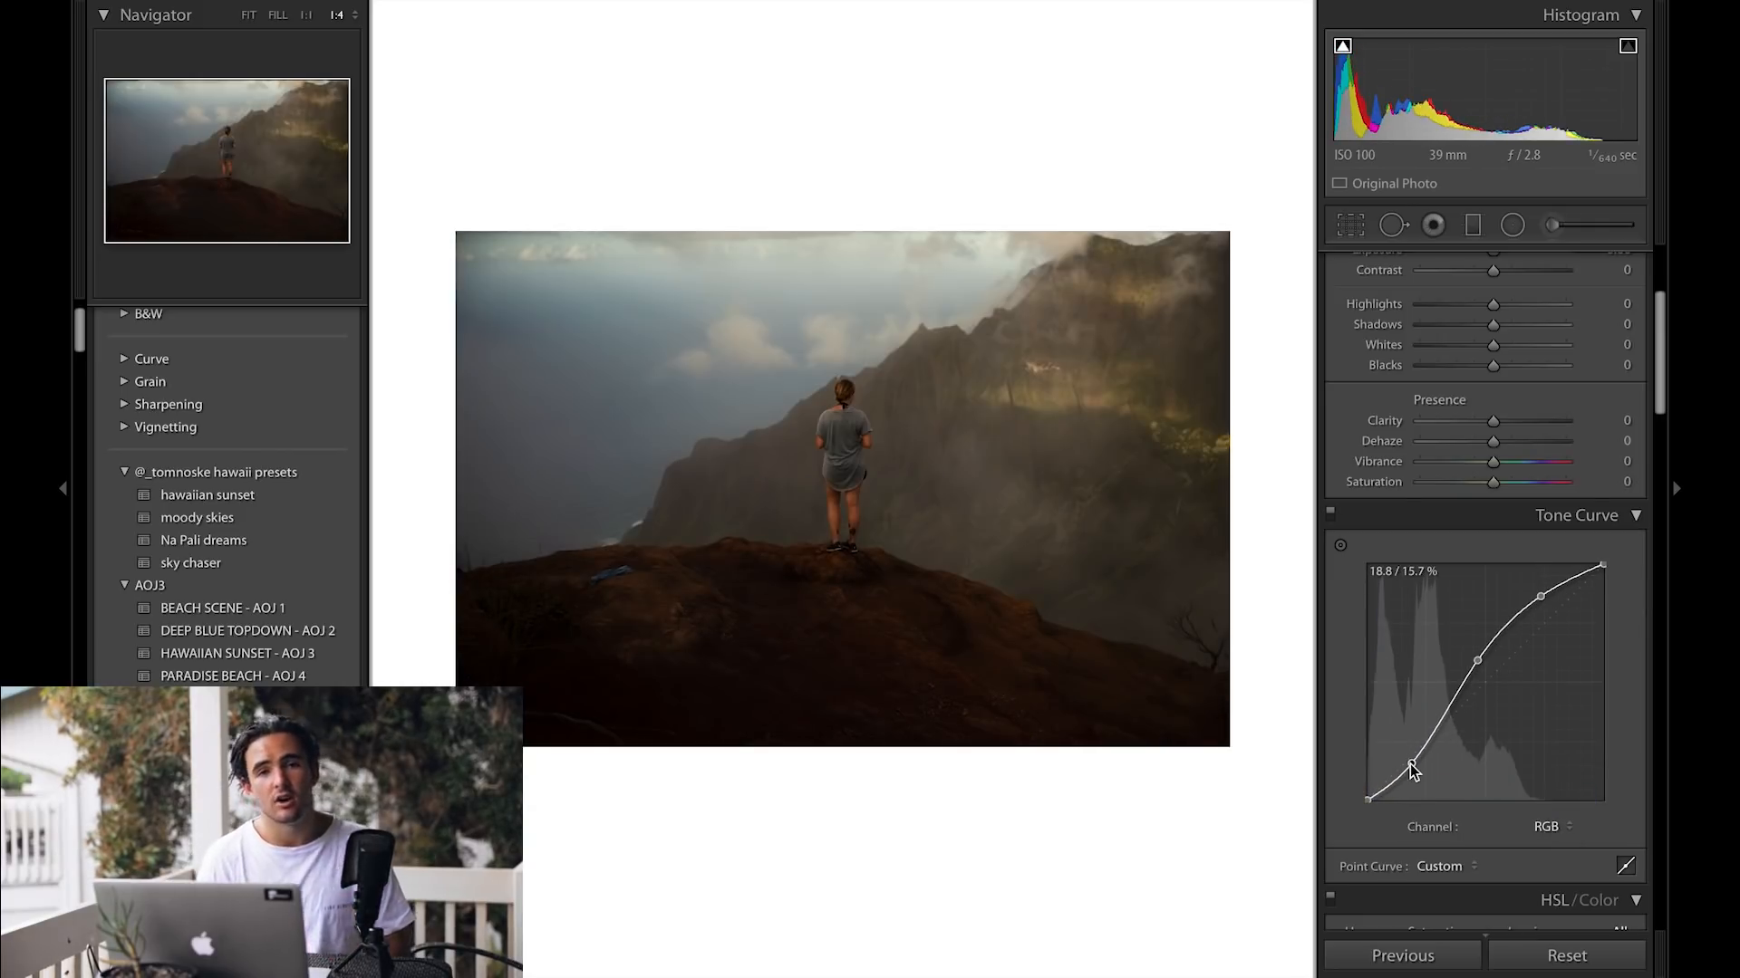
Step: Delete the curve points on the Red, Green and Blue channels so each channel curve is straight again
click(1551, 826)
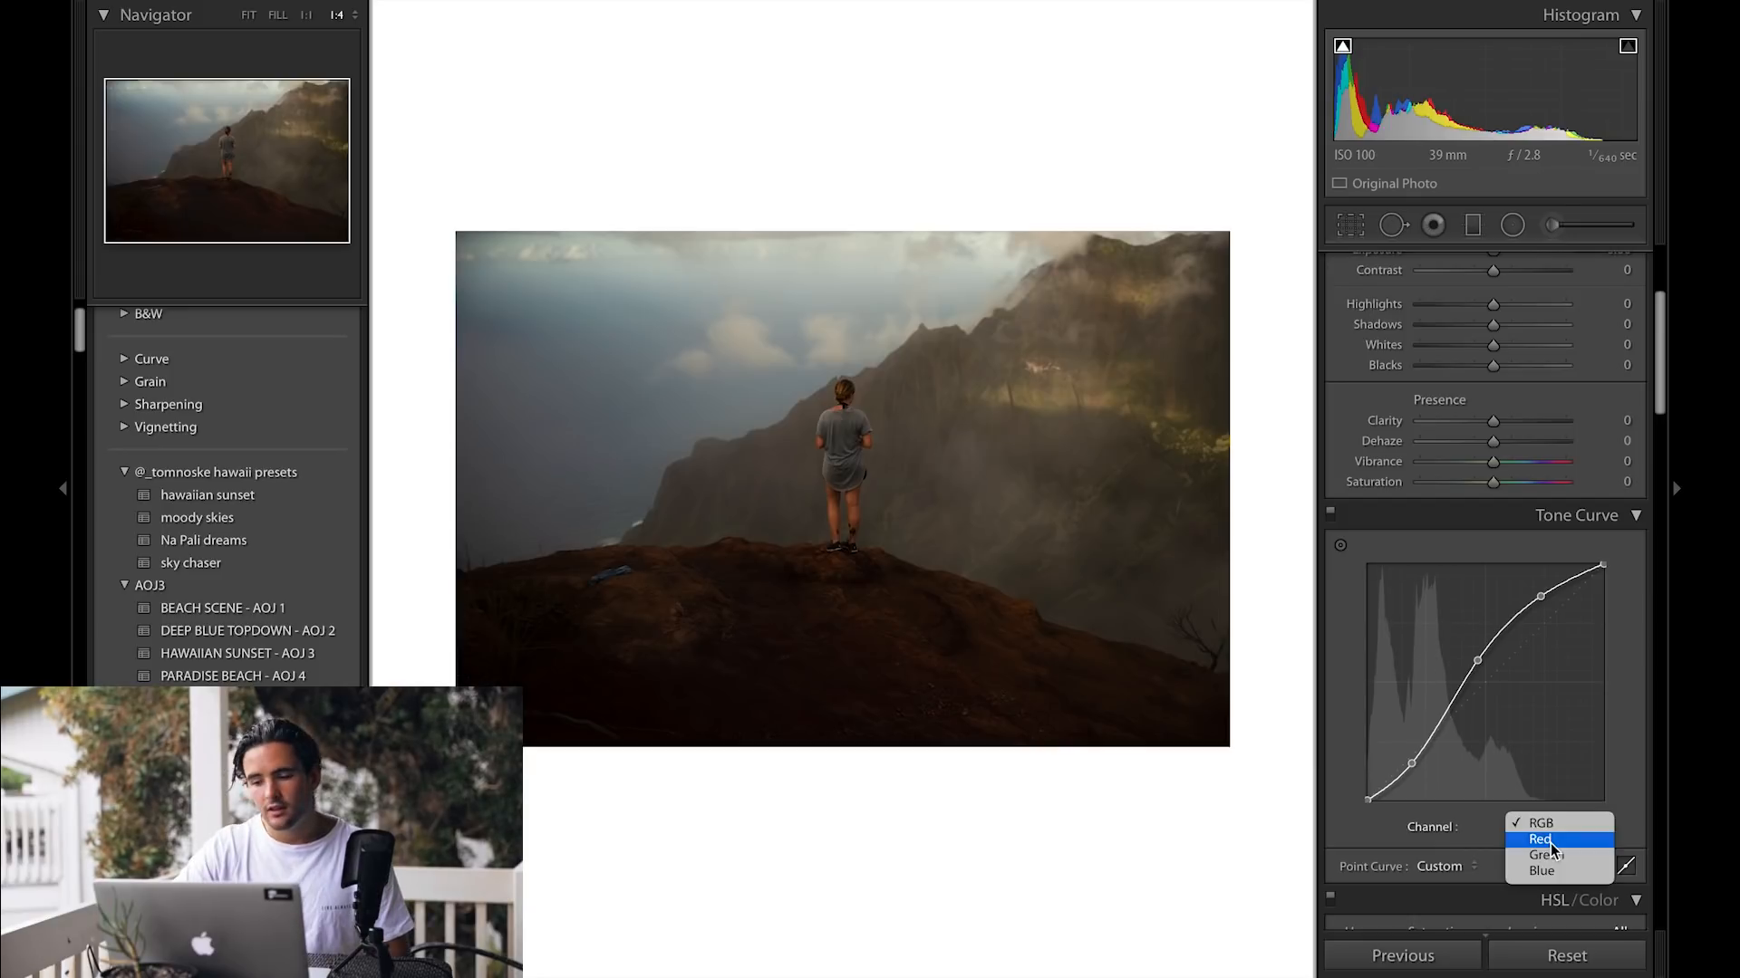
click(1551, 845)
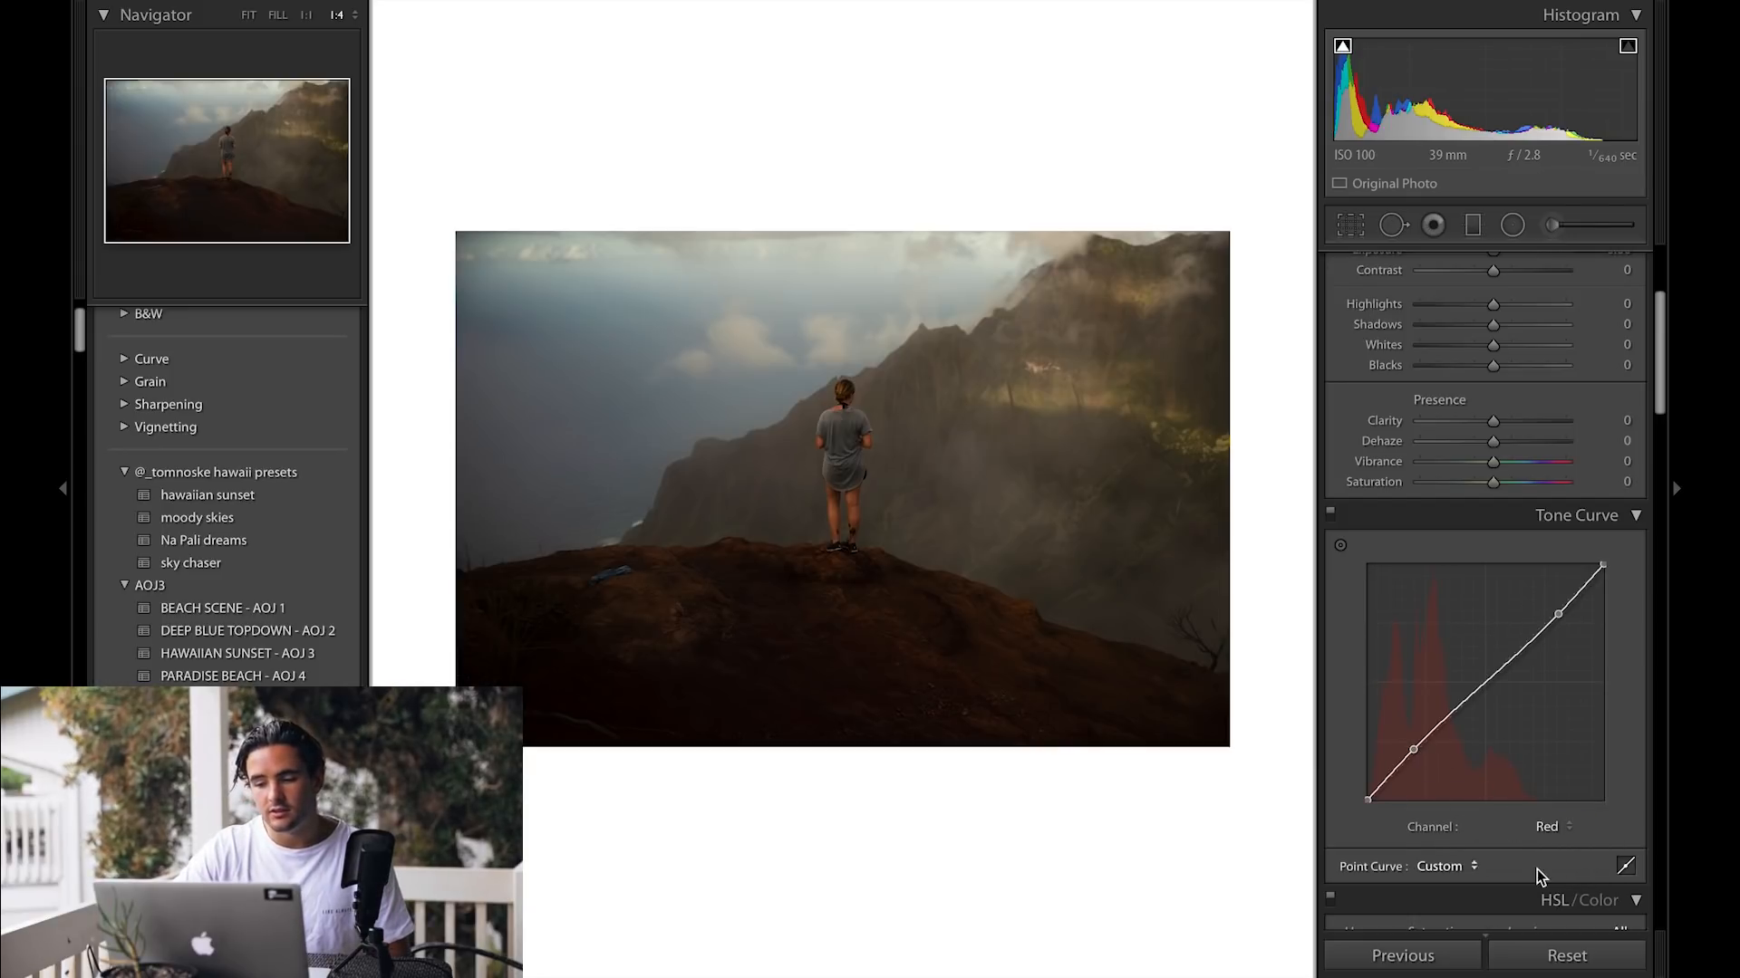
double_click(1414, 749)
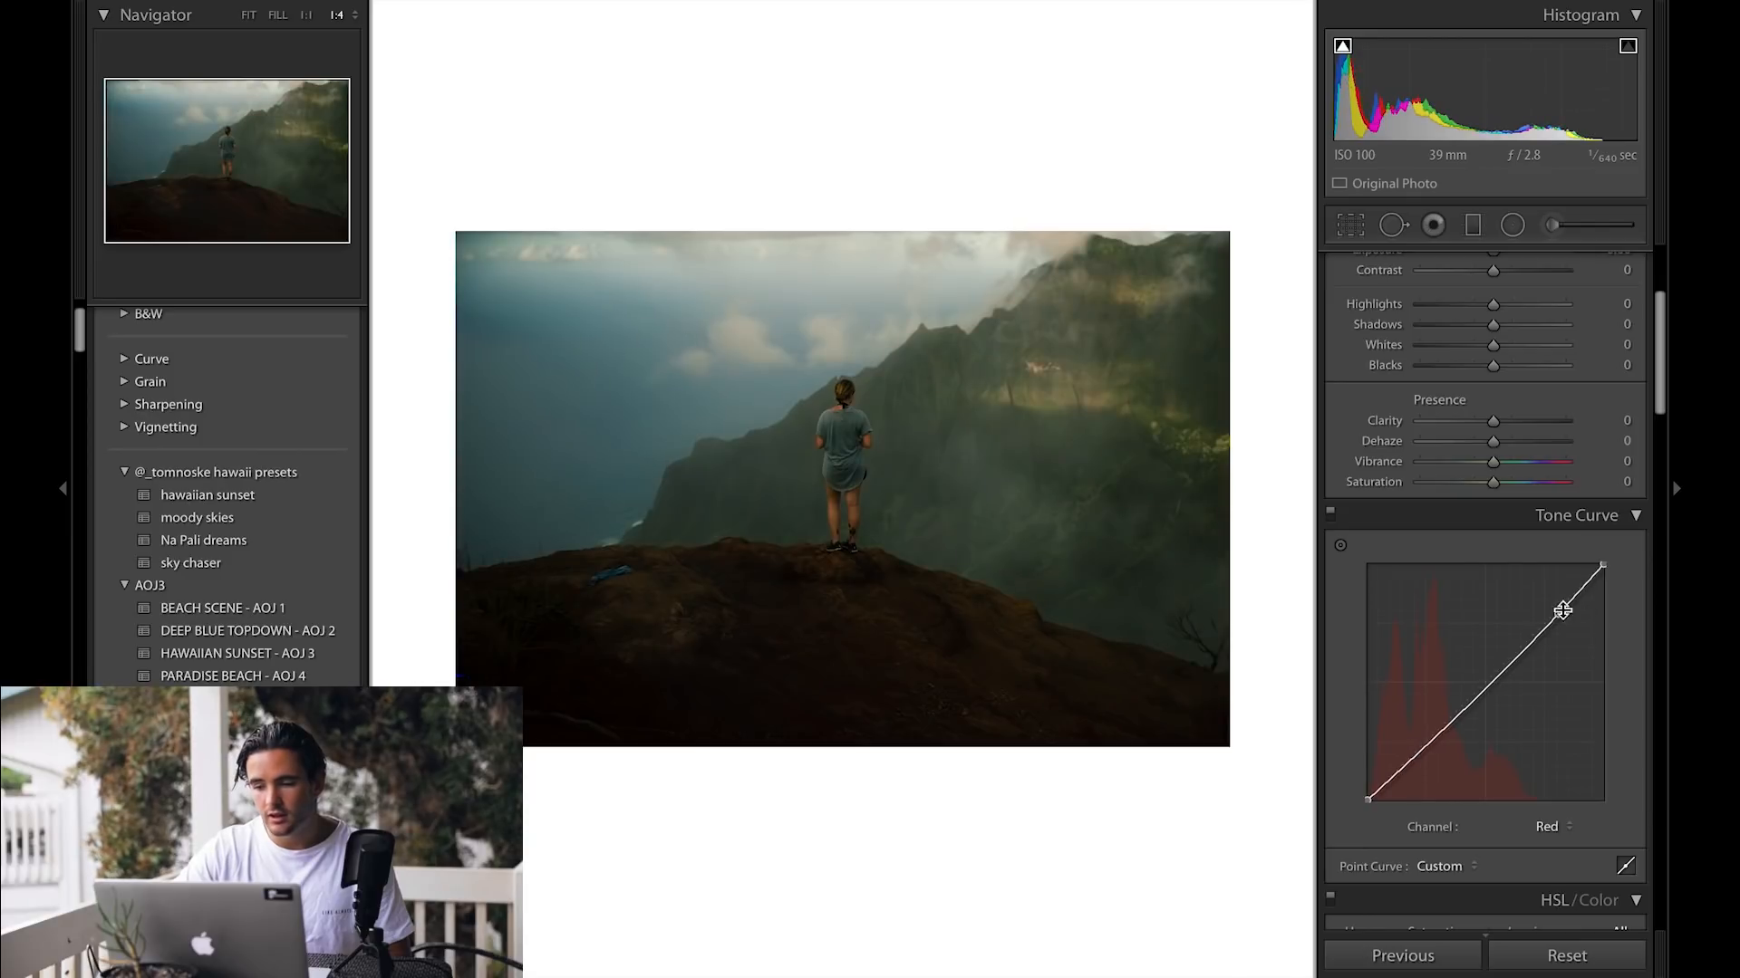
double_click(1561, 610)
click(1553, 827)
click(1551, 843)
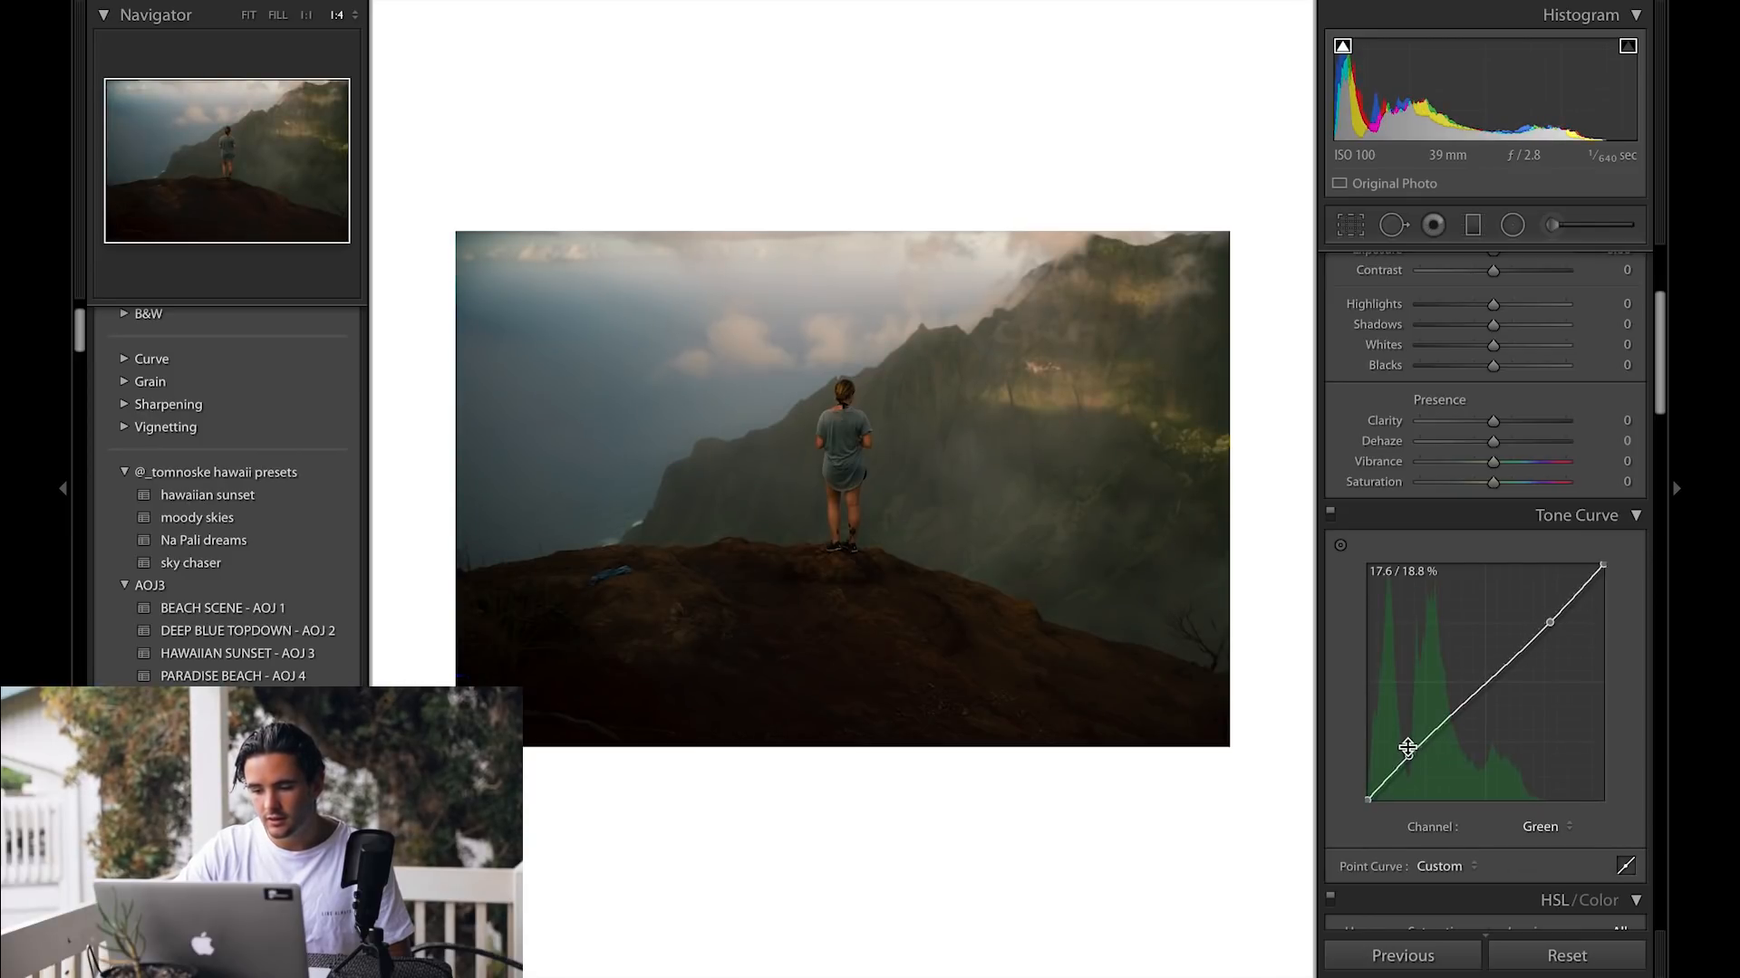
double_click(1402, 756)
double_click(1552, 621)
click(1549, 827)
click(1420, 762)
double_click(1402, 753)
double_click(1551, 616)
Step: On the Red channel curve, add a slightly lowered shadow point and a raised highlight point at about 76 / 79 %
click(1553, 826)
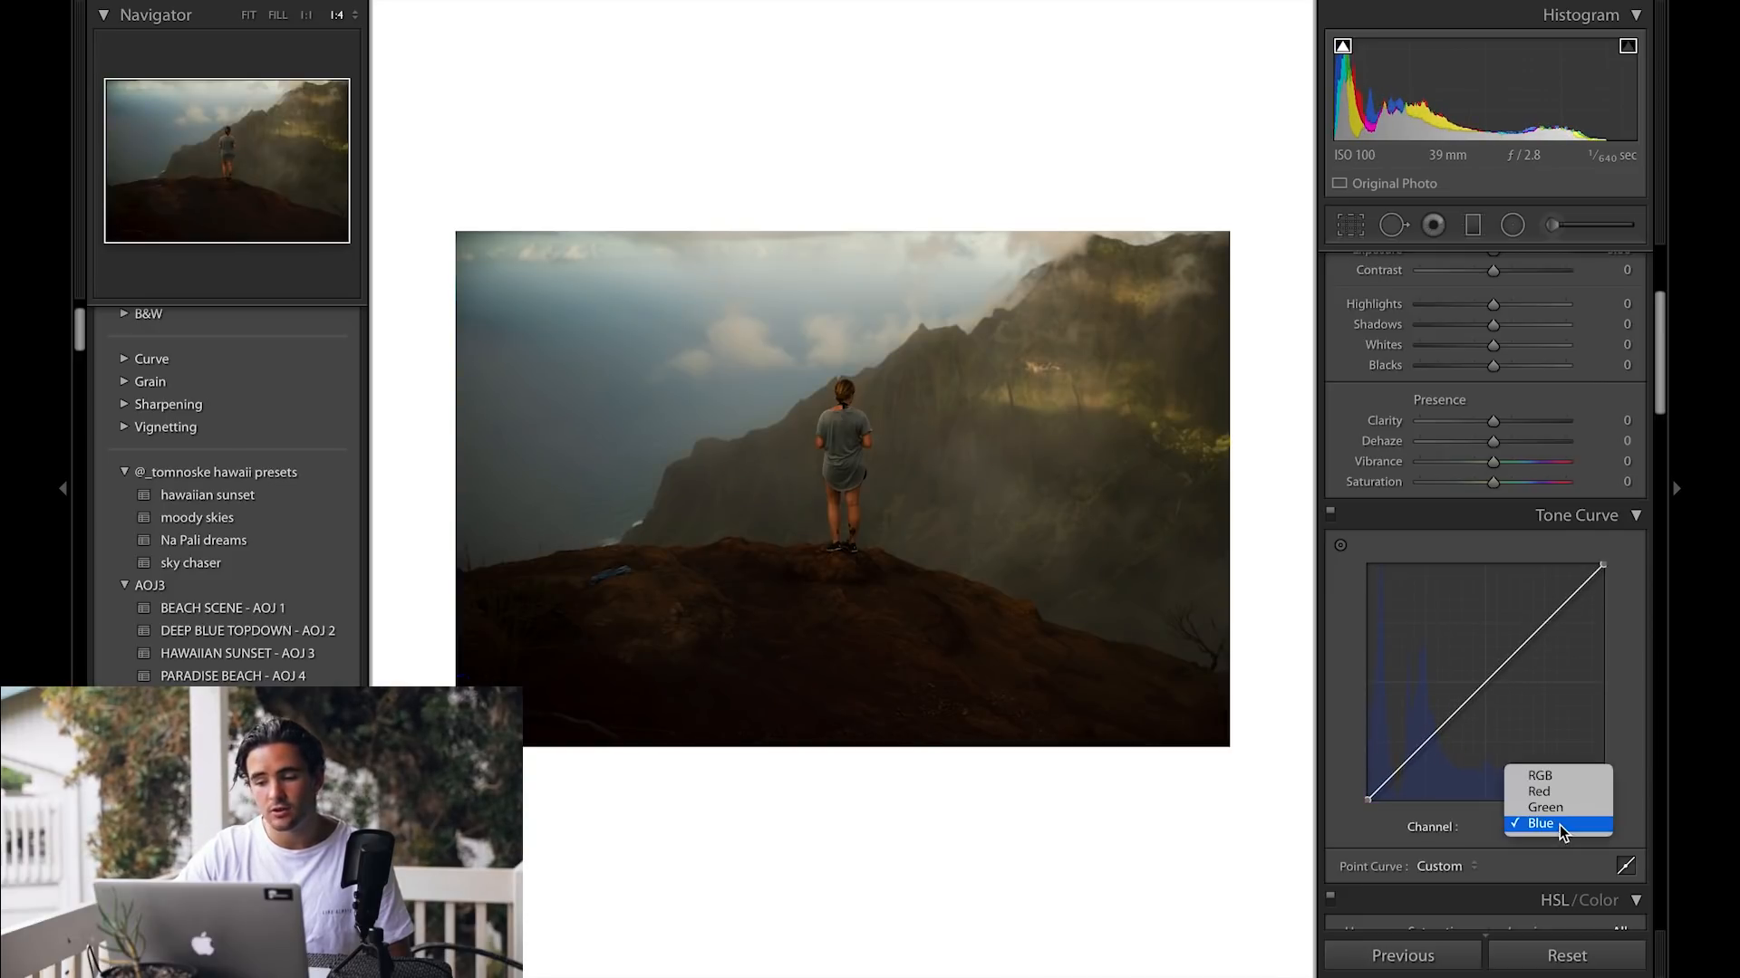
click(1563, 787)
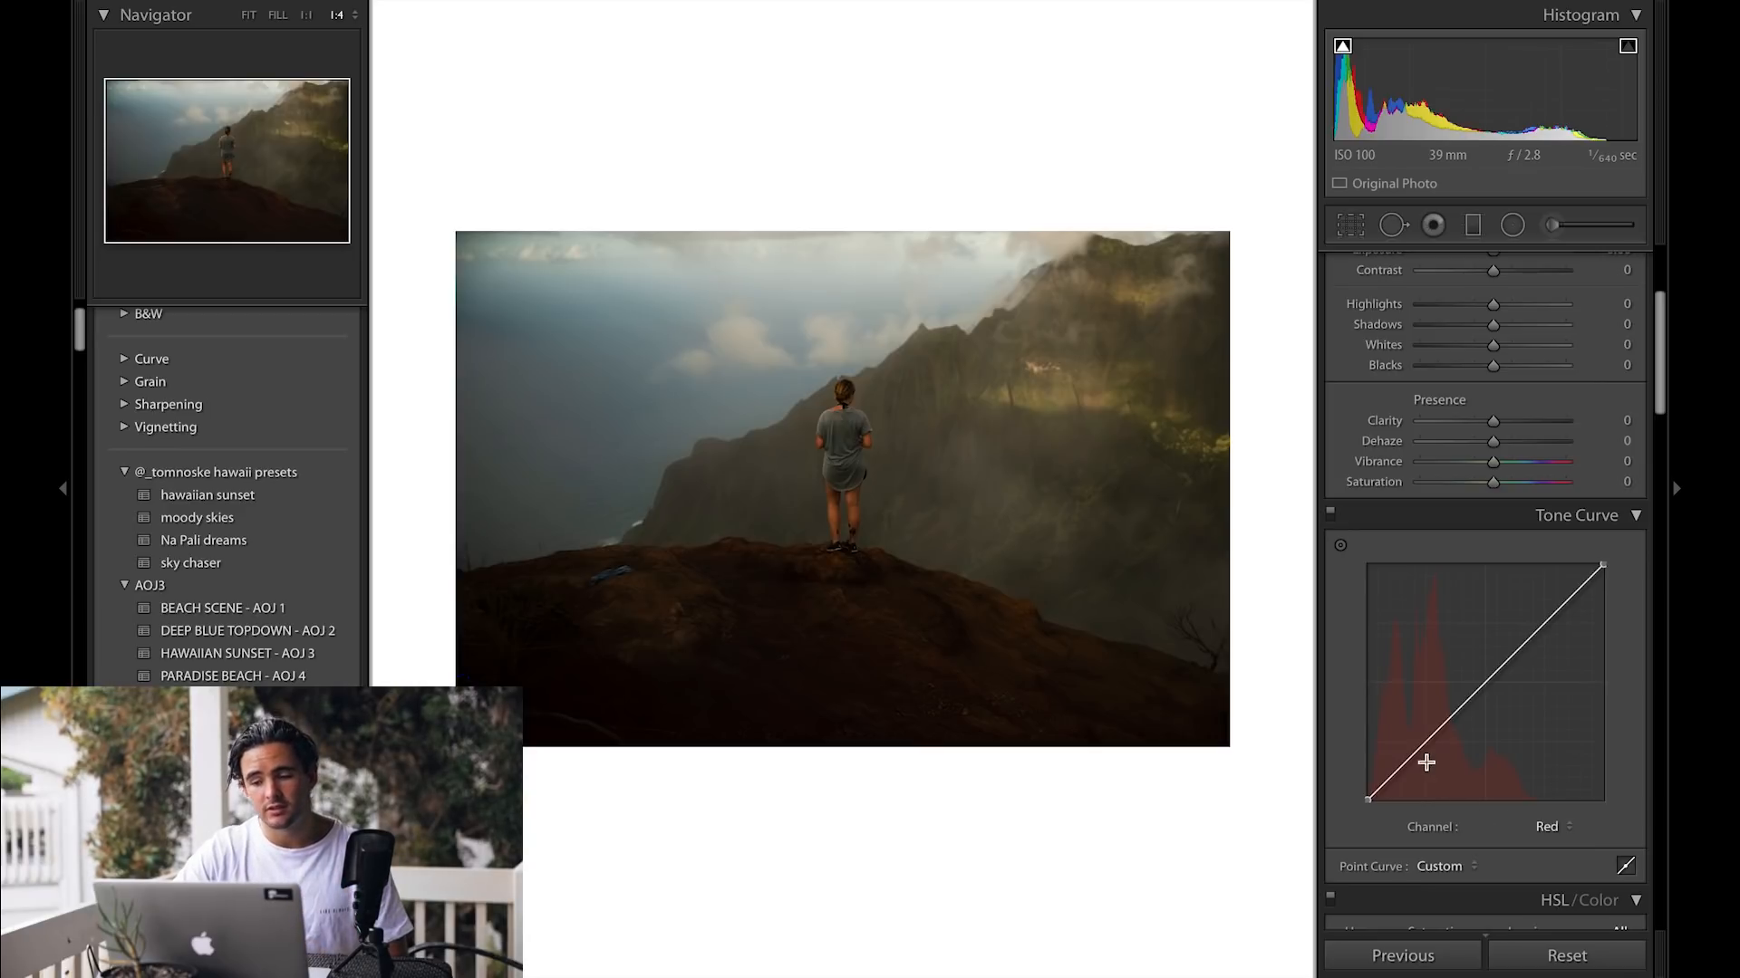
drag(1403, 771, 1406, 773)
key(w)
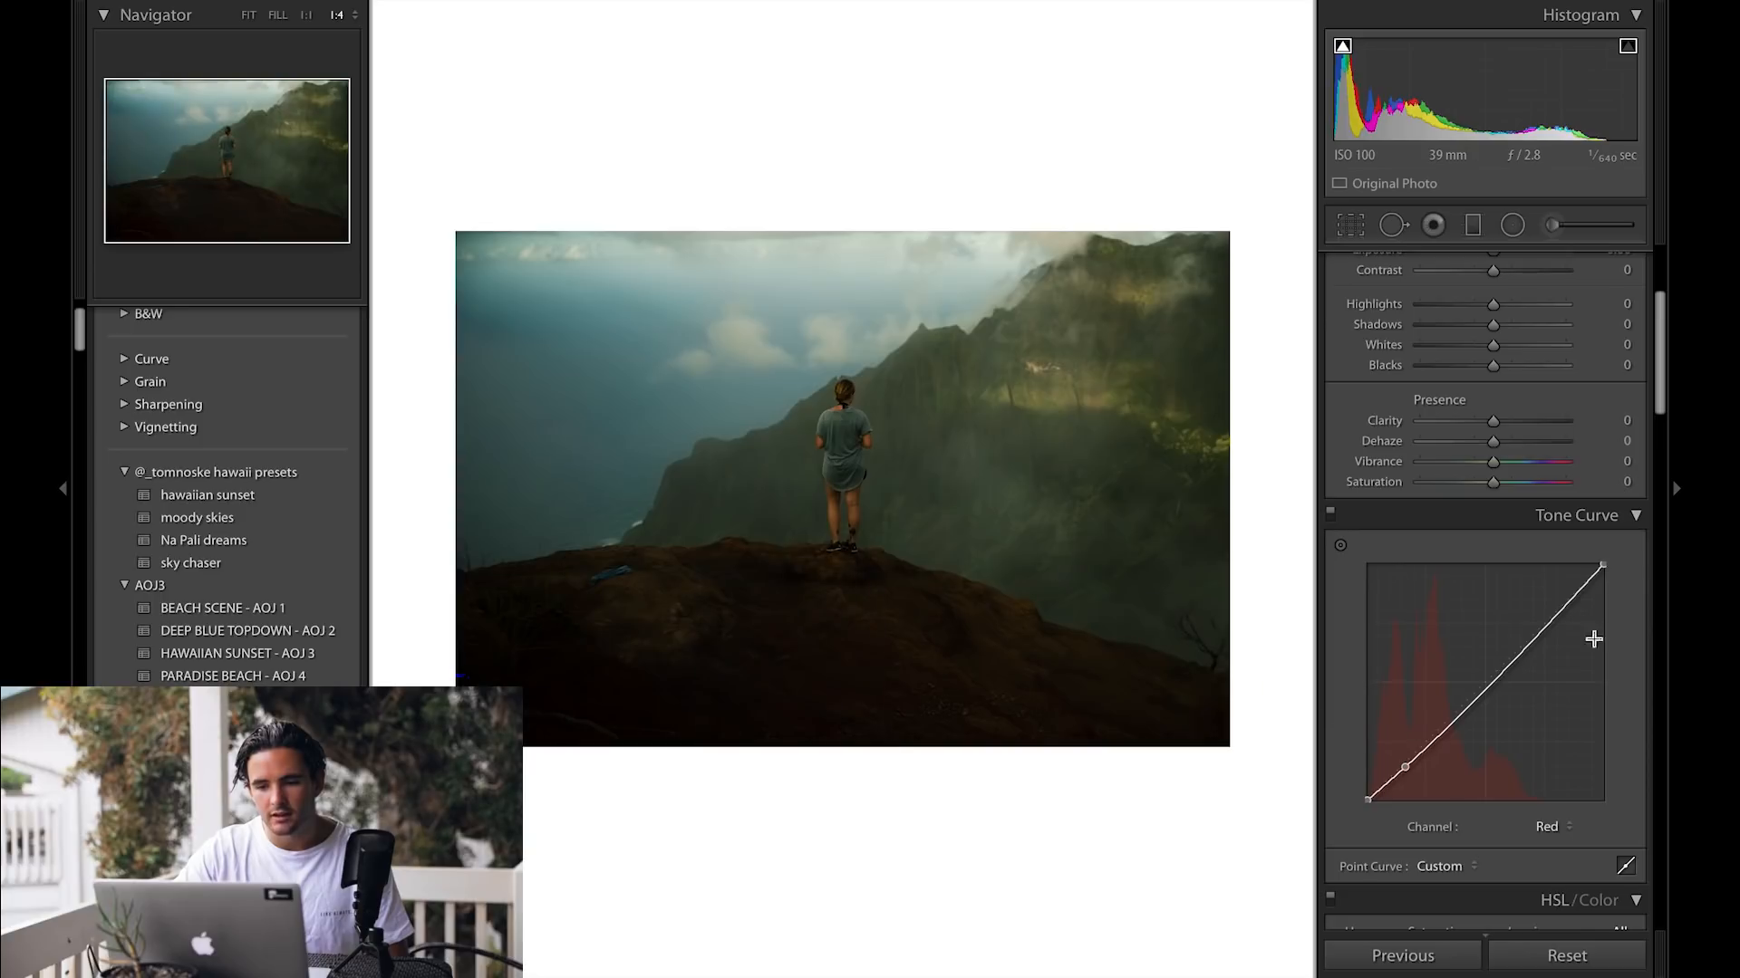
drag(1550, 621, 1547, 612)
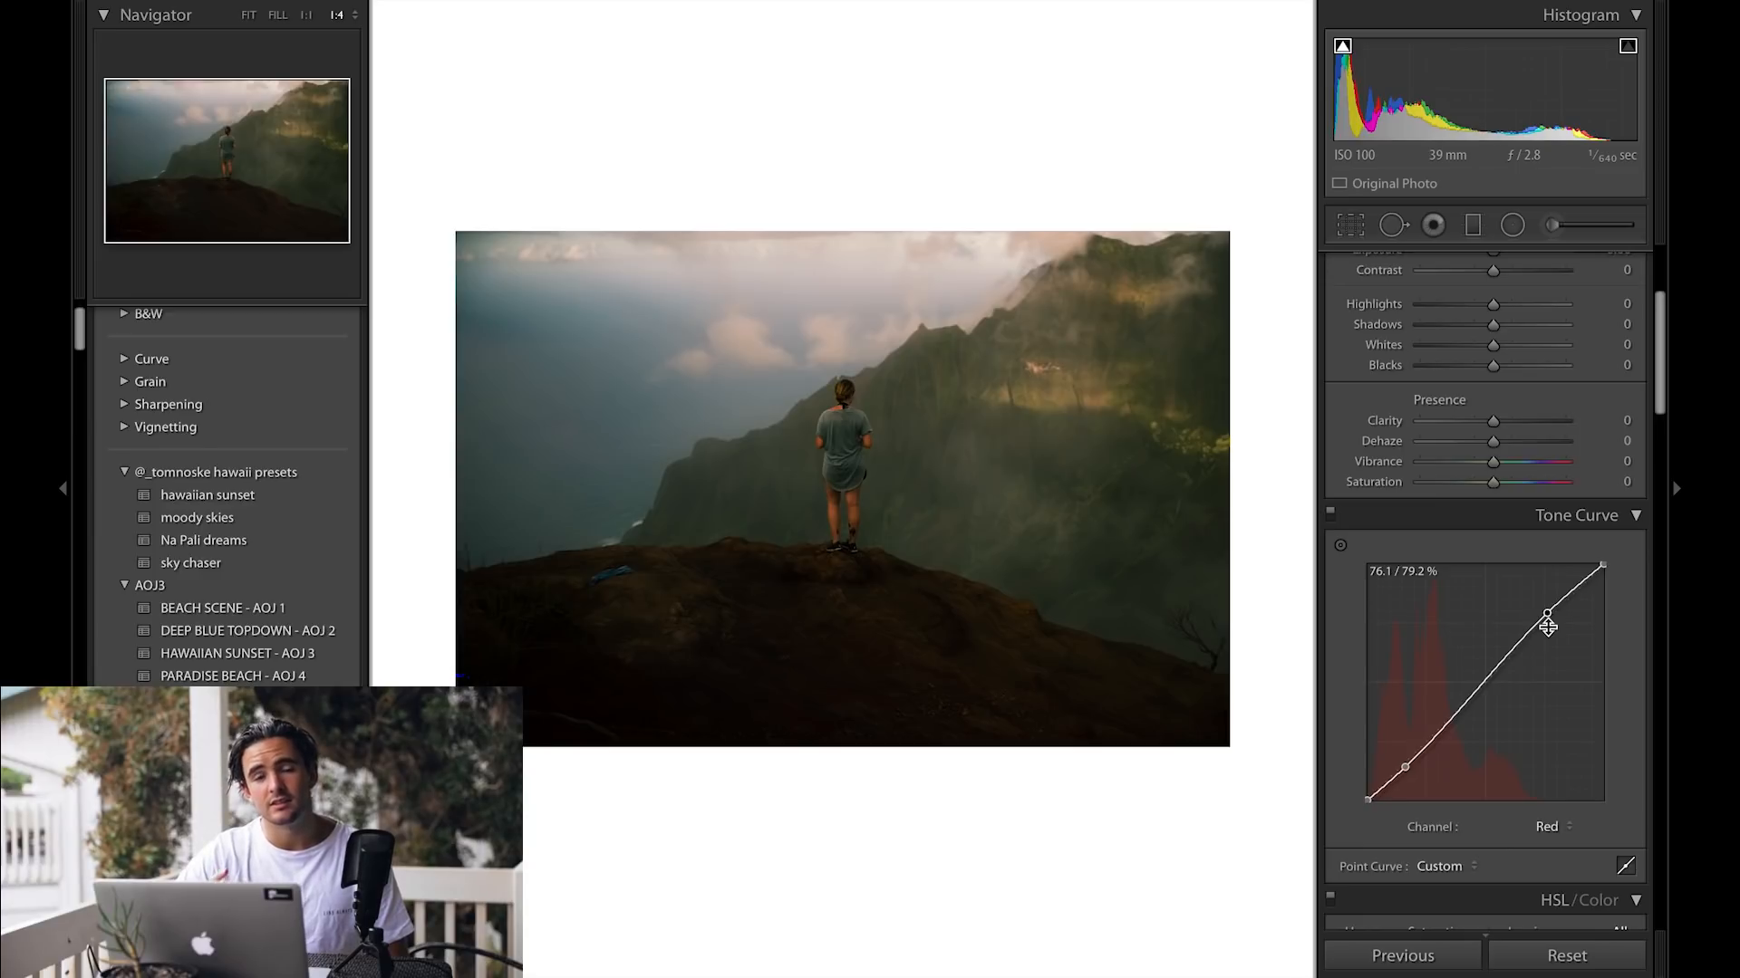
Step: On the Green channel curve, add a slightly lowered shadow point and a raised highlight point at about 81 / 83 %
click(1549, 827)
click(1556, 841)
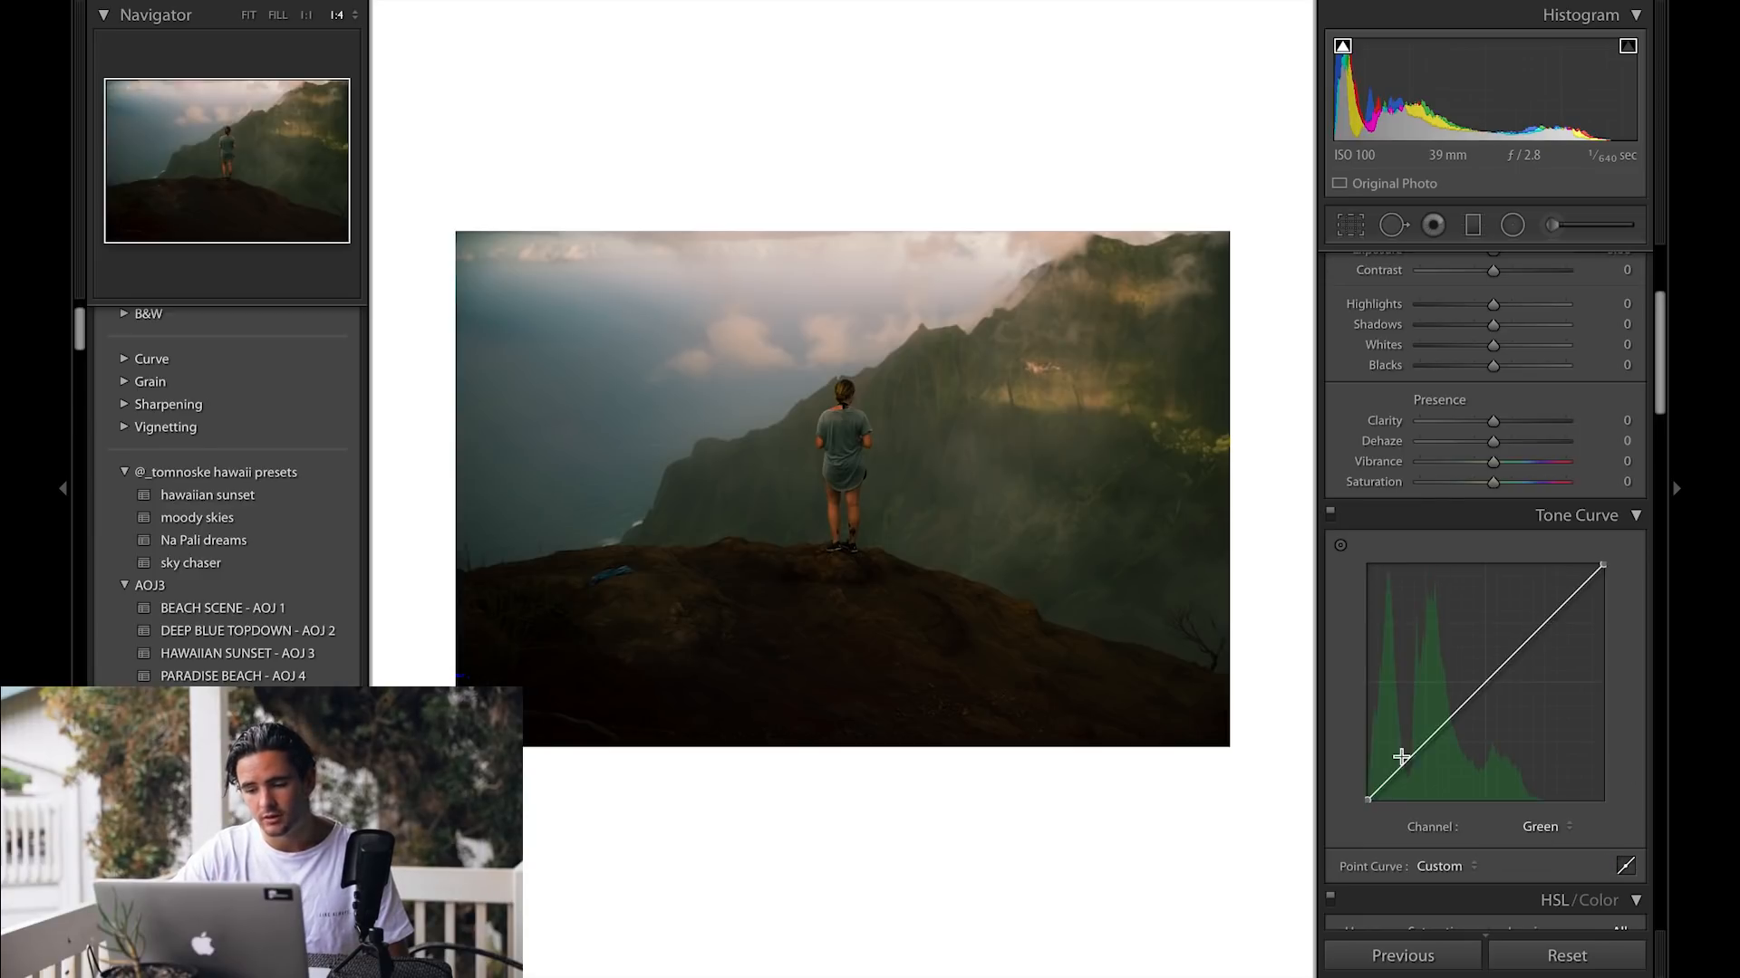
drag(1395, 769, 1406, 773)
drag(1556, 624, 1555, 597)
double_click(1555, 599)
drag(1406, 771, 1407, 766)
drag(1568, 607, 1560, 607)
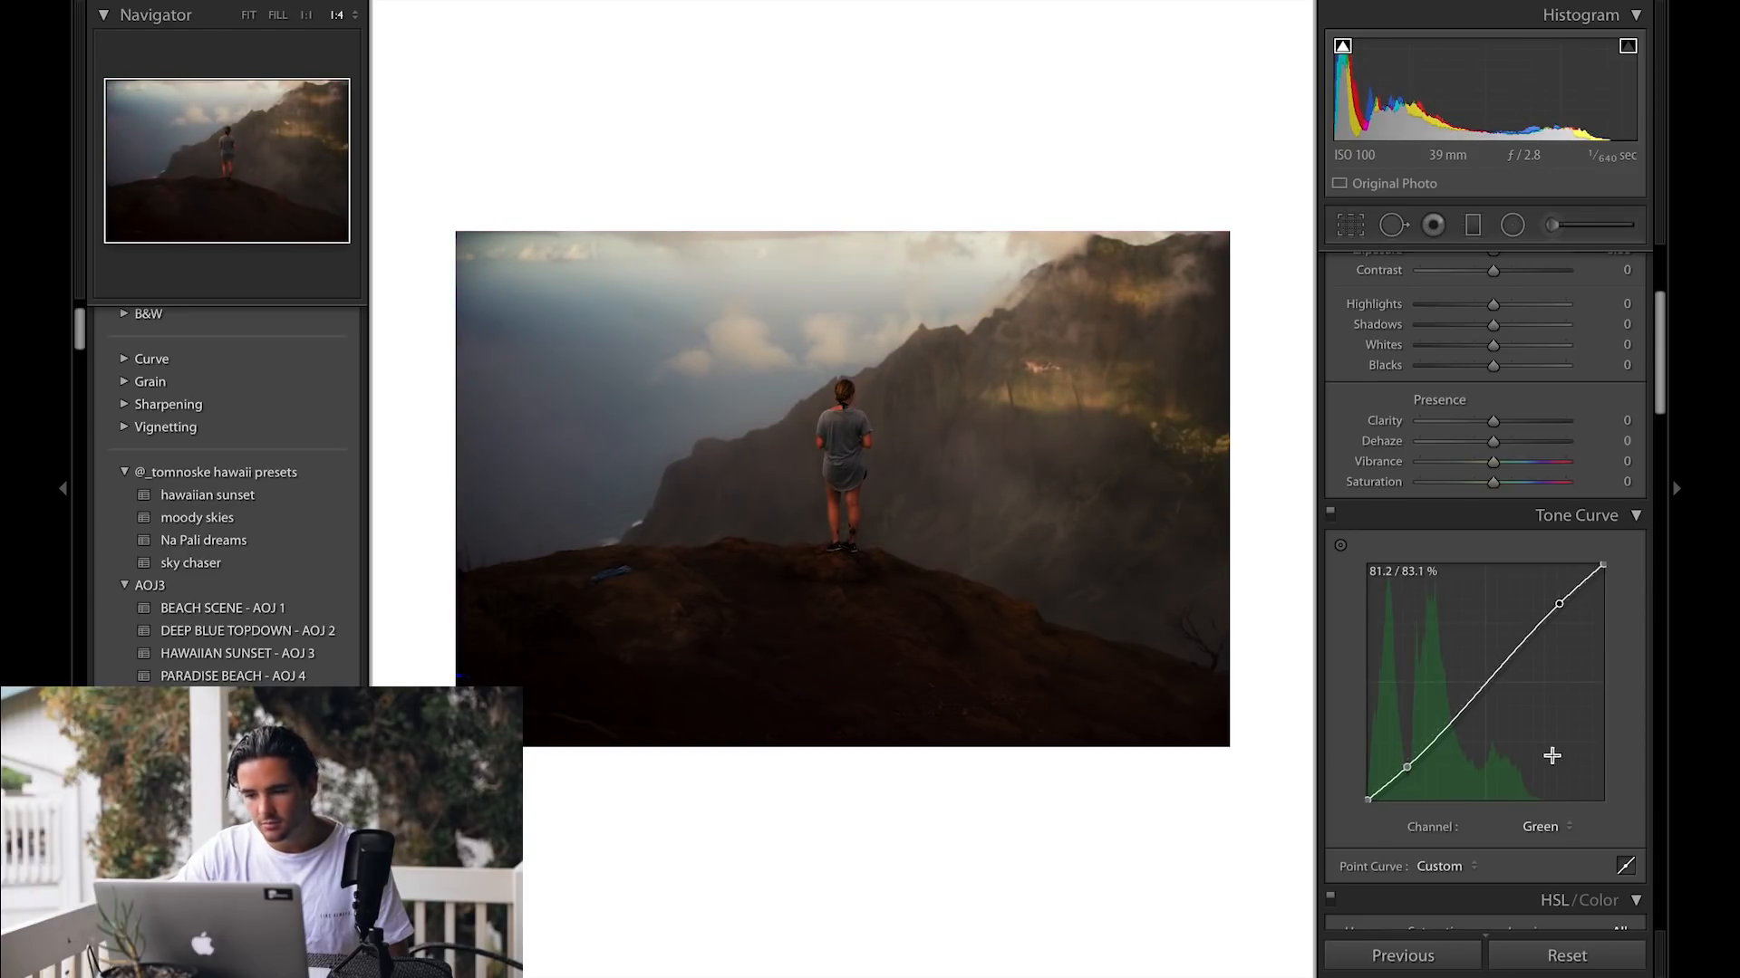
Step: On the Blue channel curve, add a slightly lowered shadow point and a raised highlight point
click(1543, 827)
click(1538, 832)
click(1397, 769)
drag(1396, 771, 1400, 773)
drag(1562, 606, 1559, 602)
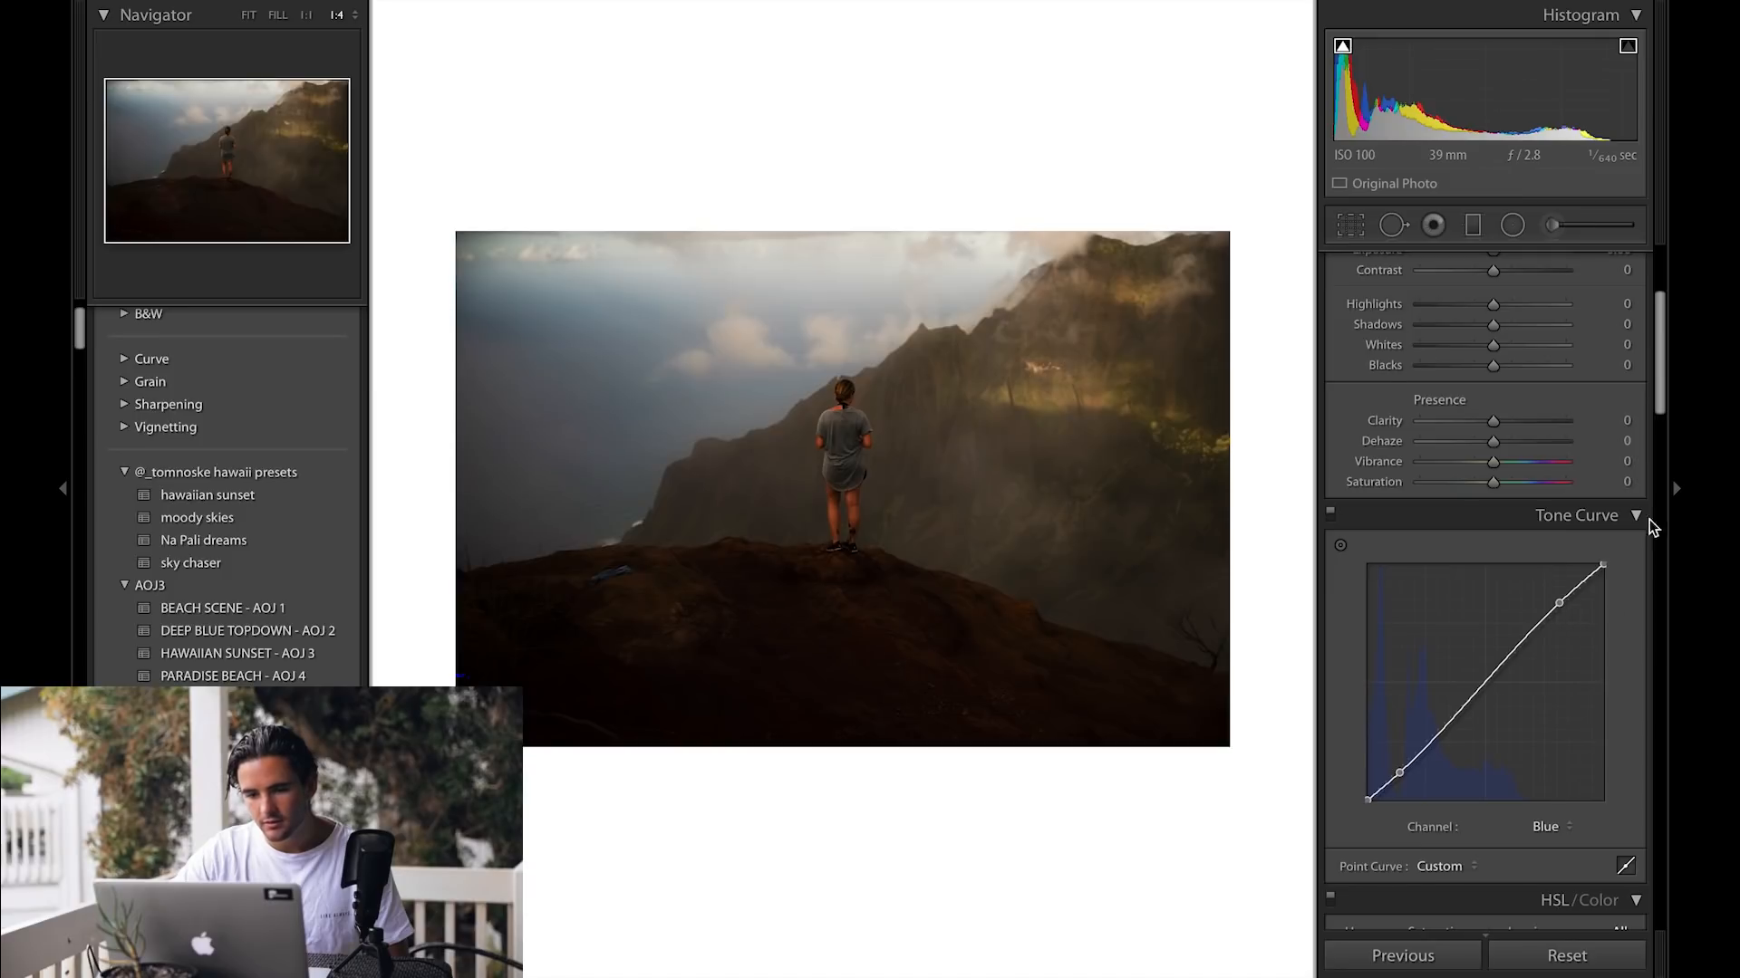